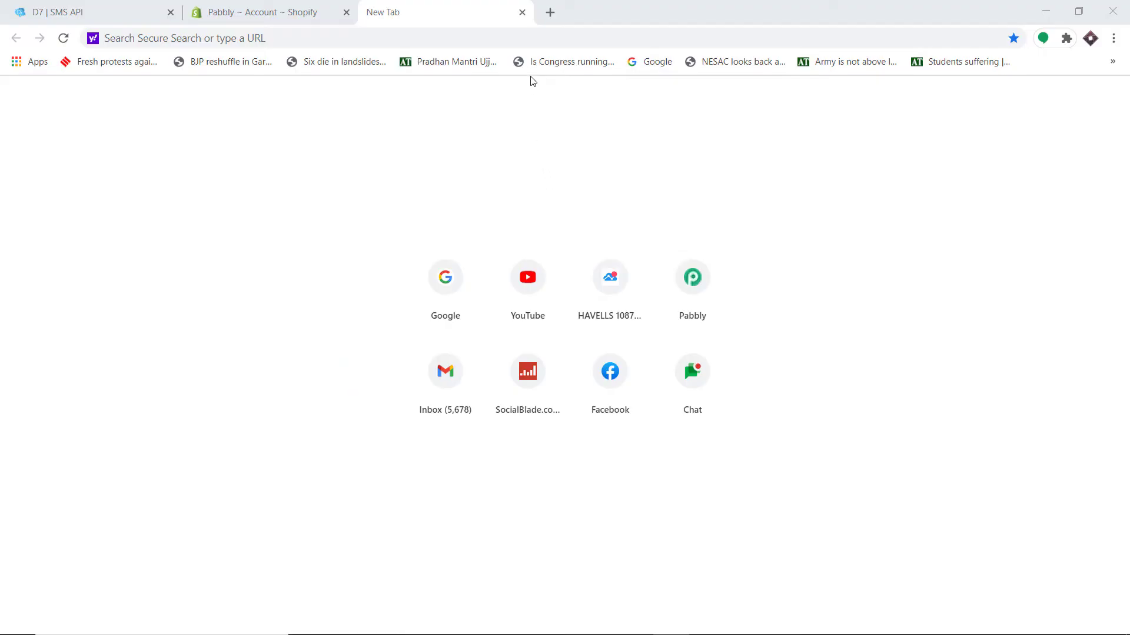
# Step: Go to pabbly.com and open the Pabbly Connect page from the Products menu
pyautogui.click(530, 40)
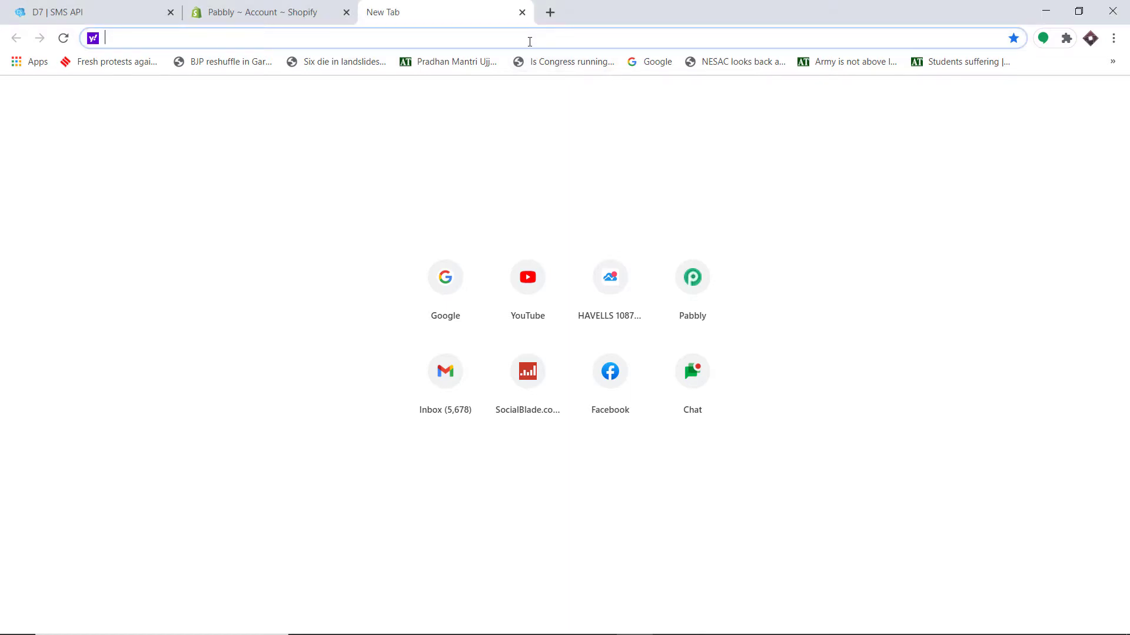
pyautogui.write('pabbly.com')
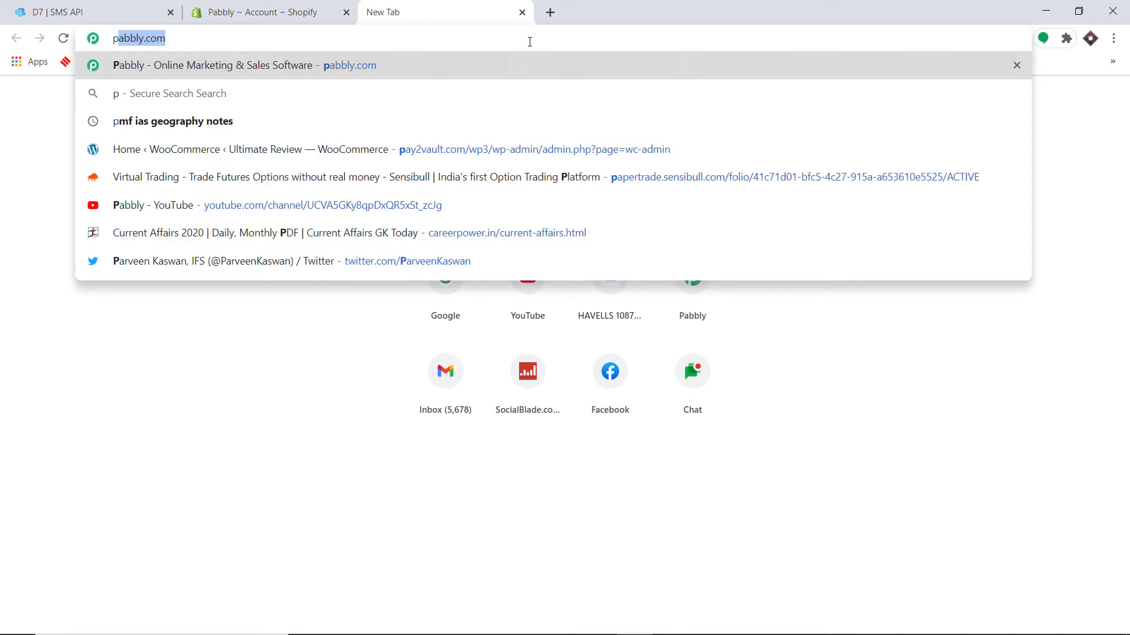
pyautogui.press('Return')
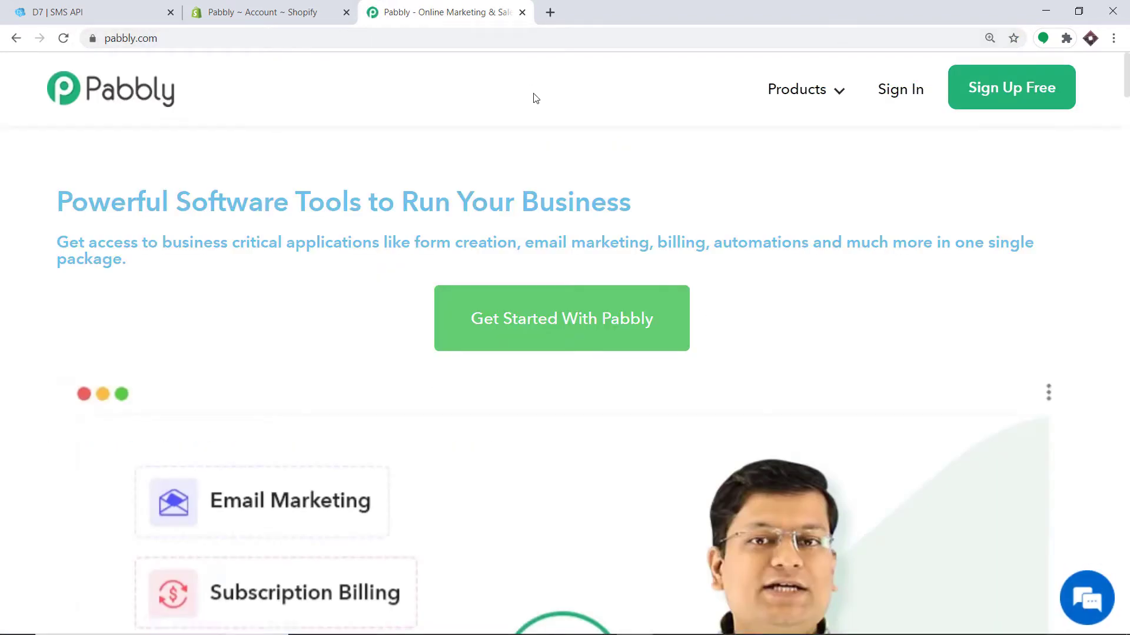
pyautogui.moveTo(814, 94)
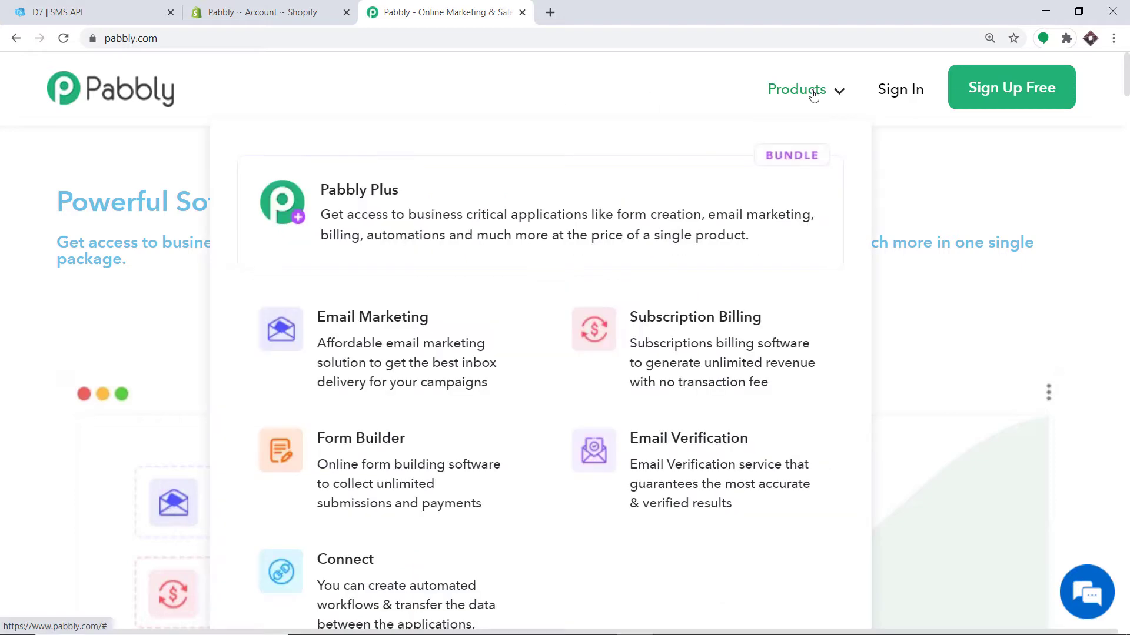
pyautogui.click(361, 577)
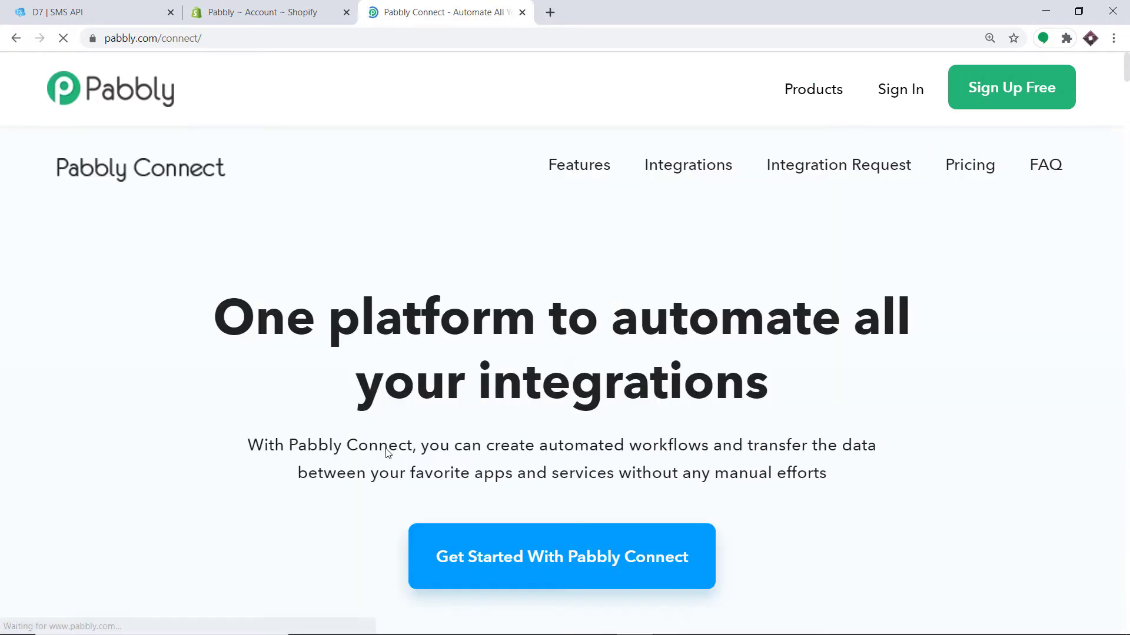
# Step: Sign in to Pabbly and launch Connect from All Apps to reach the workflow dashboard
pyautogui.click(895, 91)
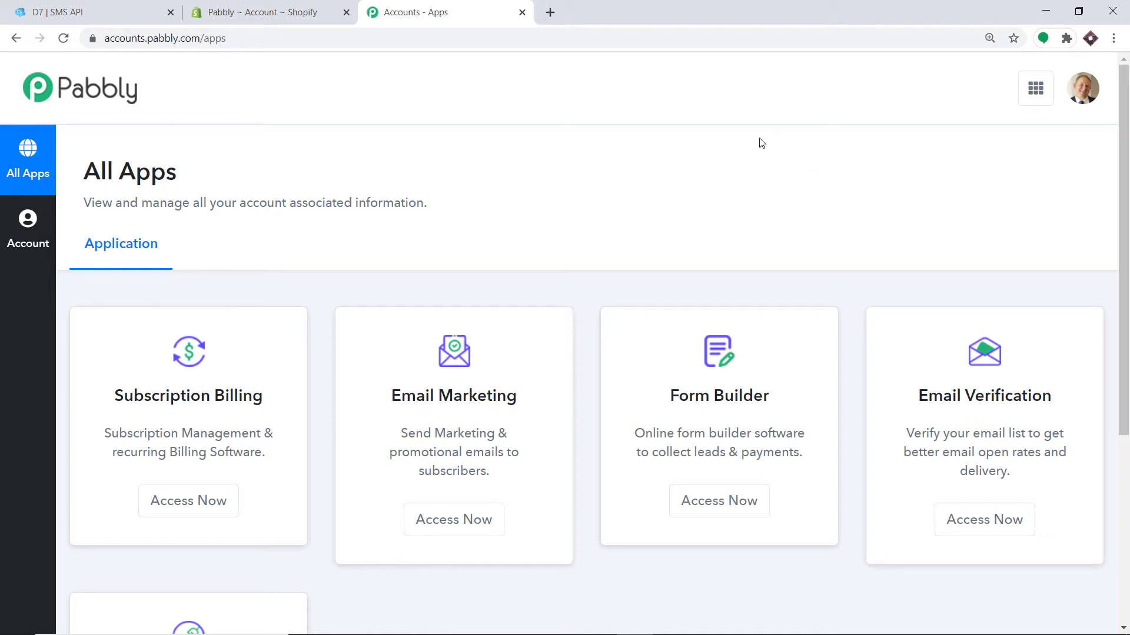
pyautogui.scroll(-5, 752, 147)
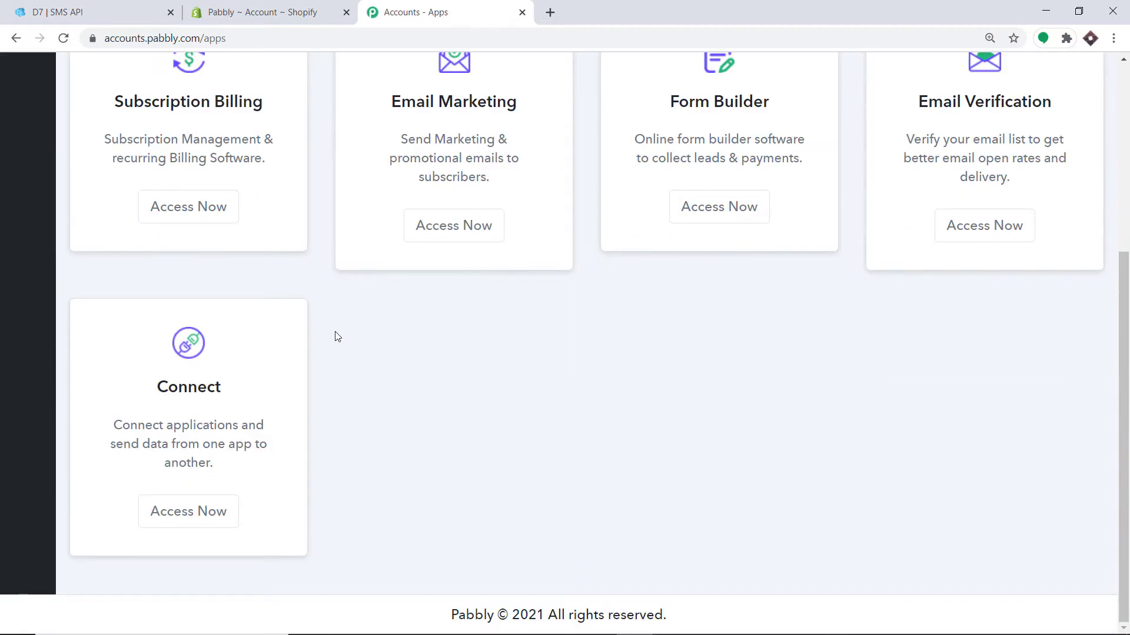
pyautogui.click(195, 511)
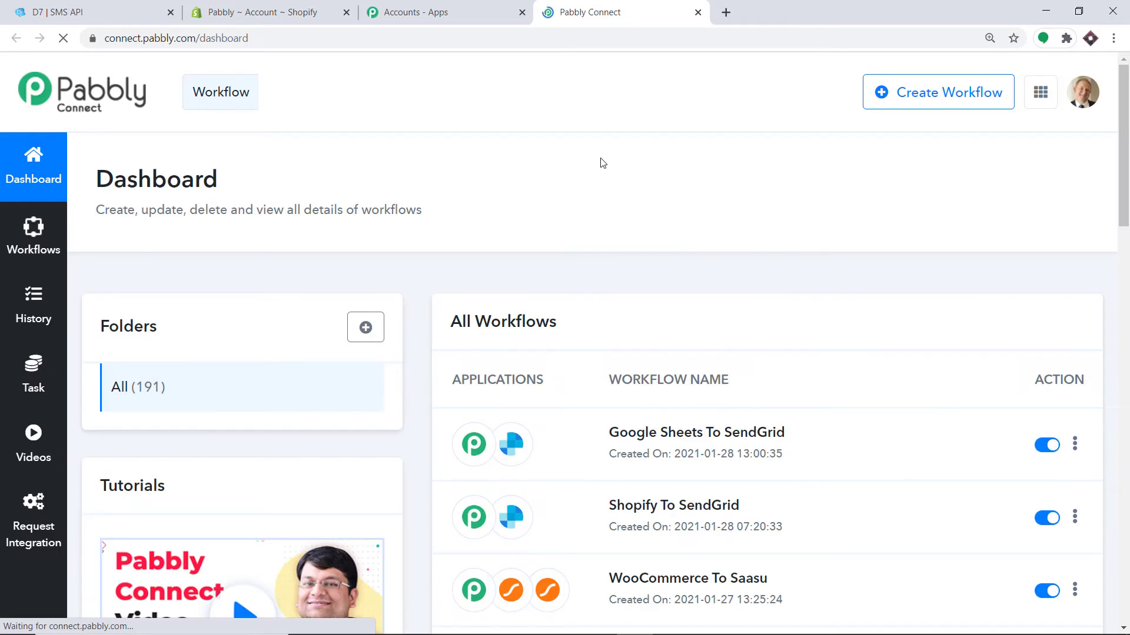
# Step: Create a new workflow named 'Shopify To D7 Network'
pyautogui.click(936, 104)
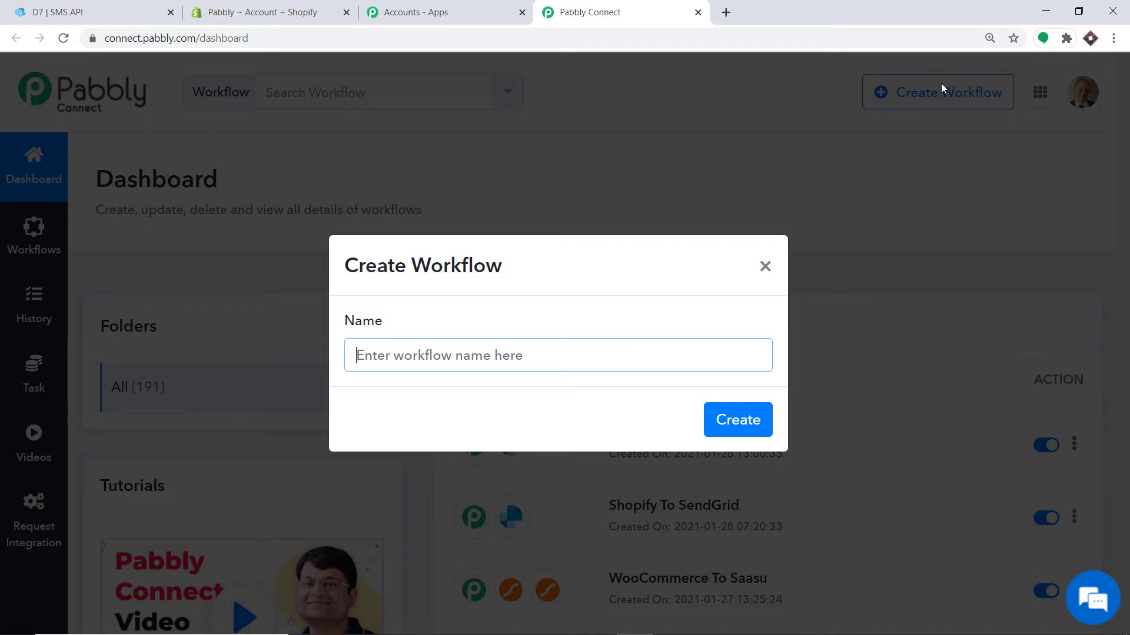
pyautogui.write('Shopi')
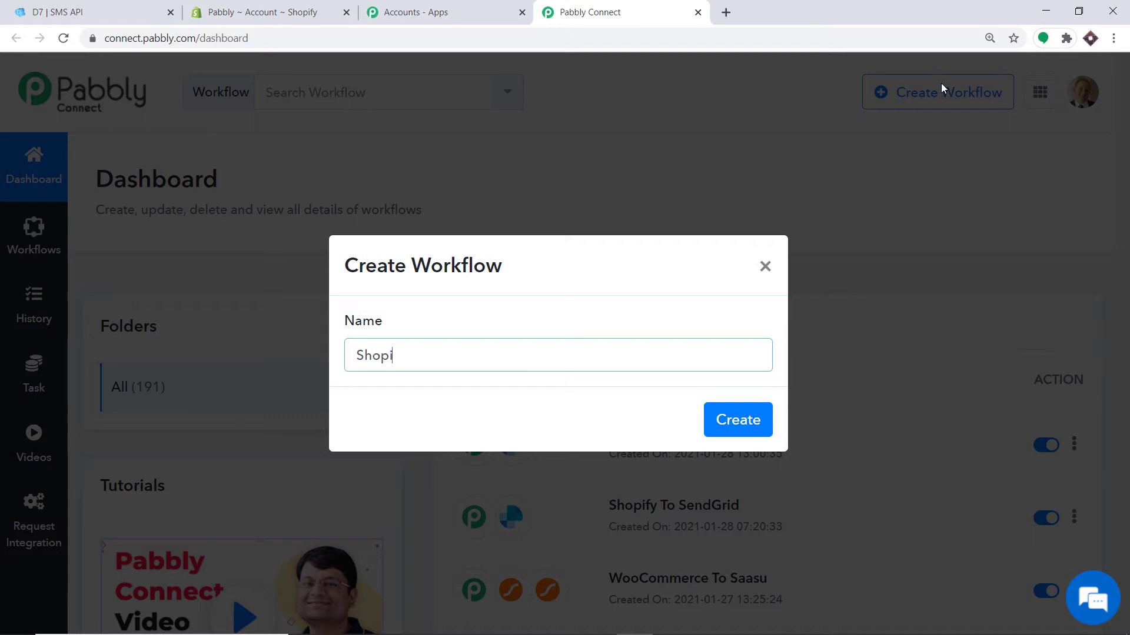
pyautogui.write('fy To D7 Network')
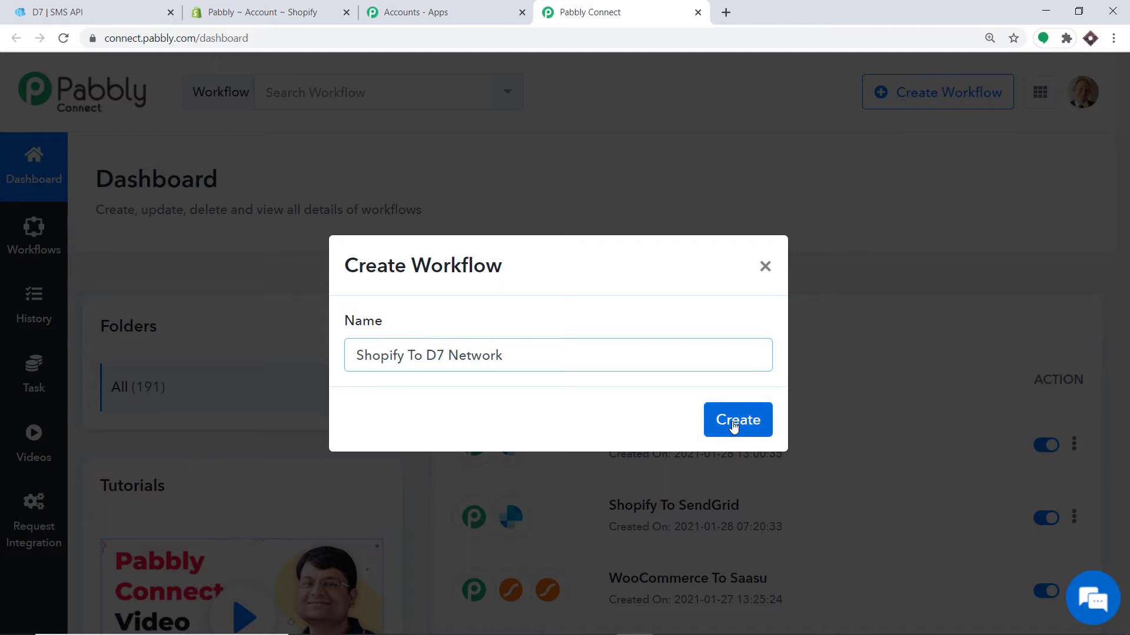
pyautogui.click(734, 425)
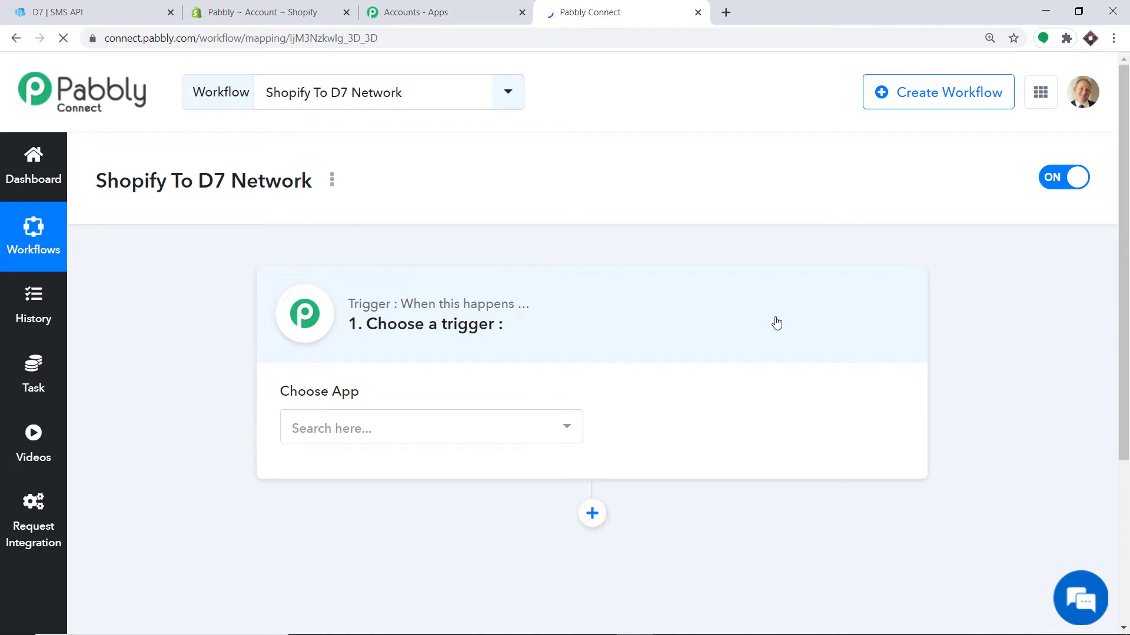
# Step: Choose Shopify as the trigger app with New Order as the trigger event
pyautogui.click(462, 430)
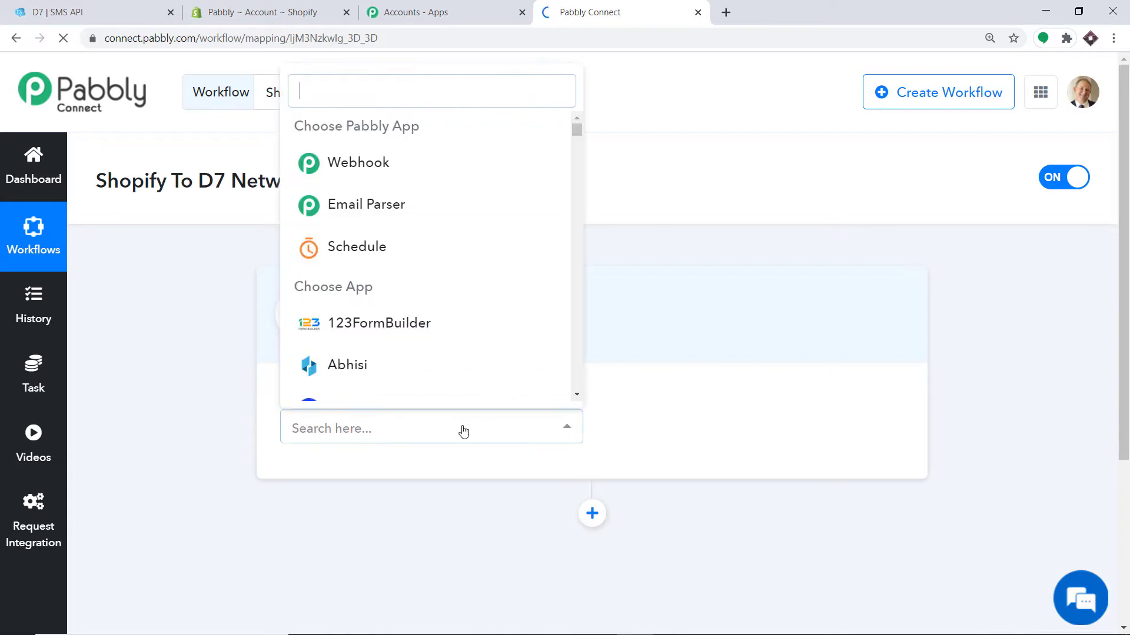
pyautogui.write('shopif')
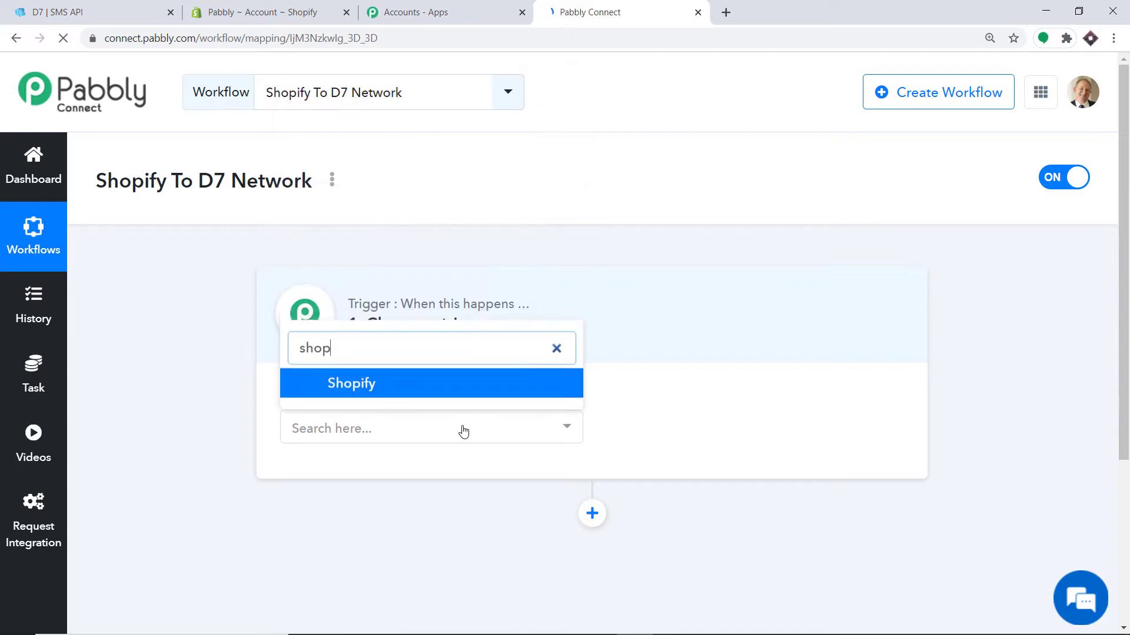
pyautogui.click(437, 376)
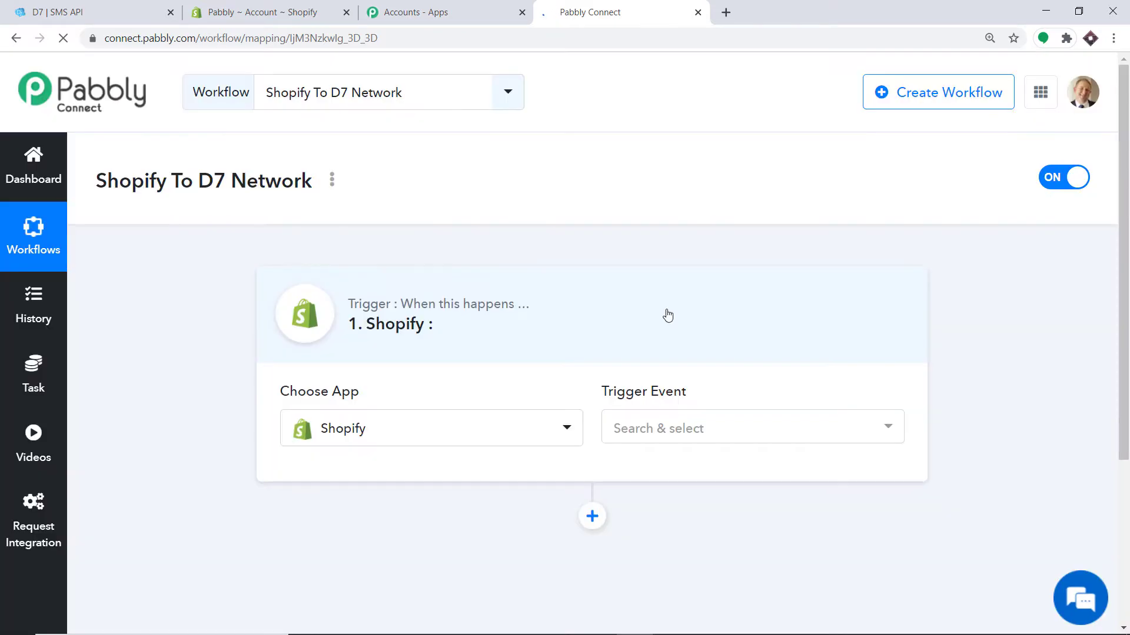
pyautogui.click(716, 432)
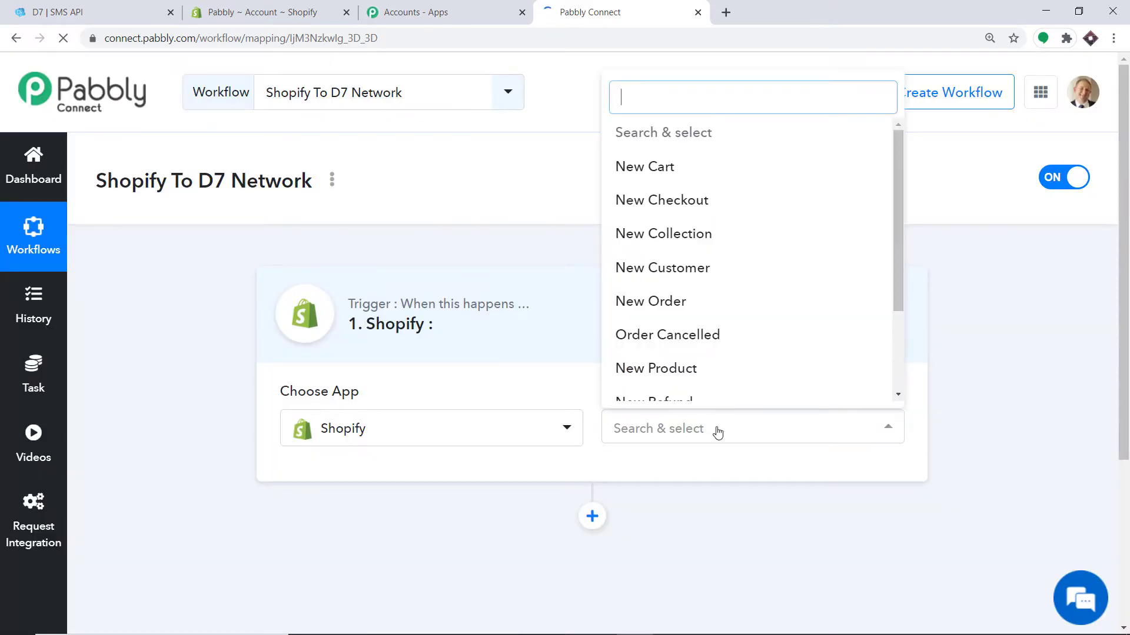
pyautogui.click(689, 316)
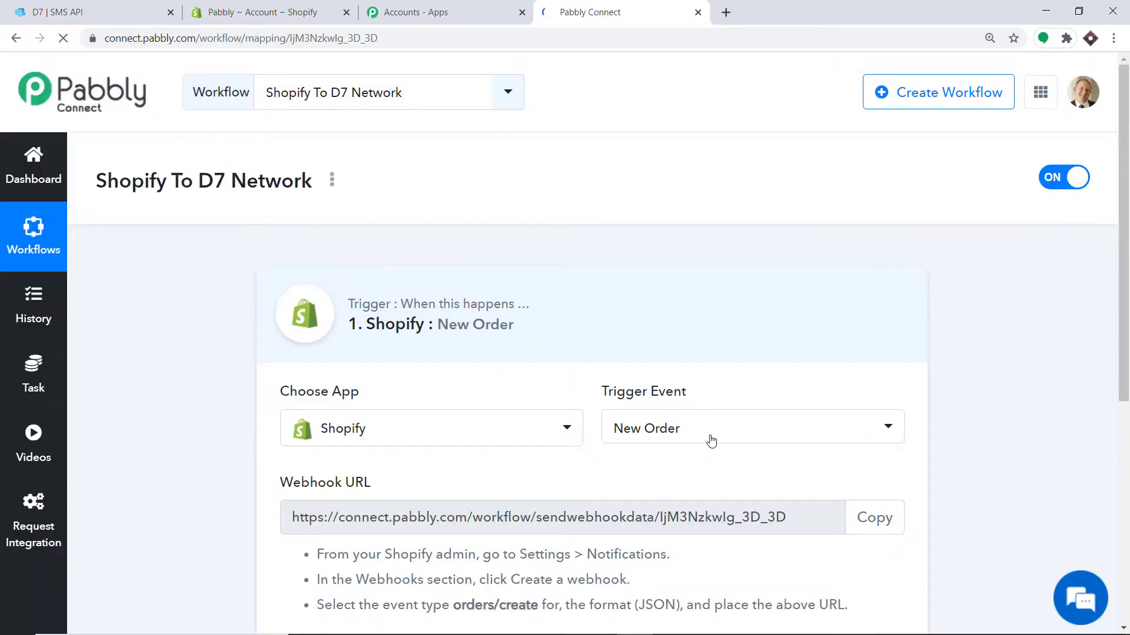
pyautogui.click(711, 440)
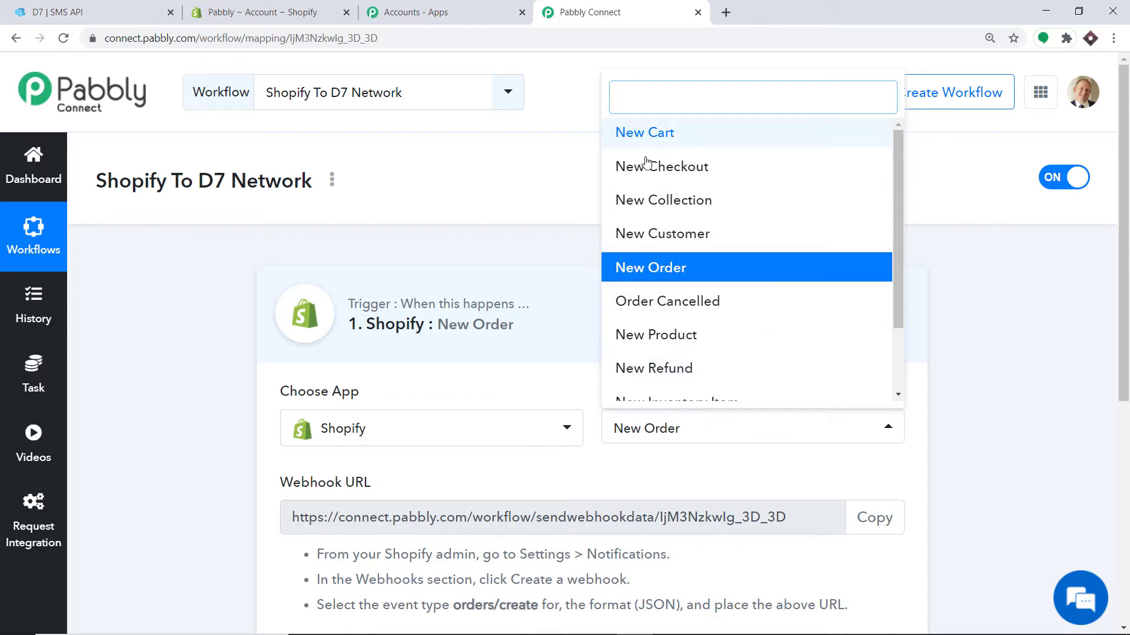
pyautogui.scroll(-2, 647, 235)
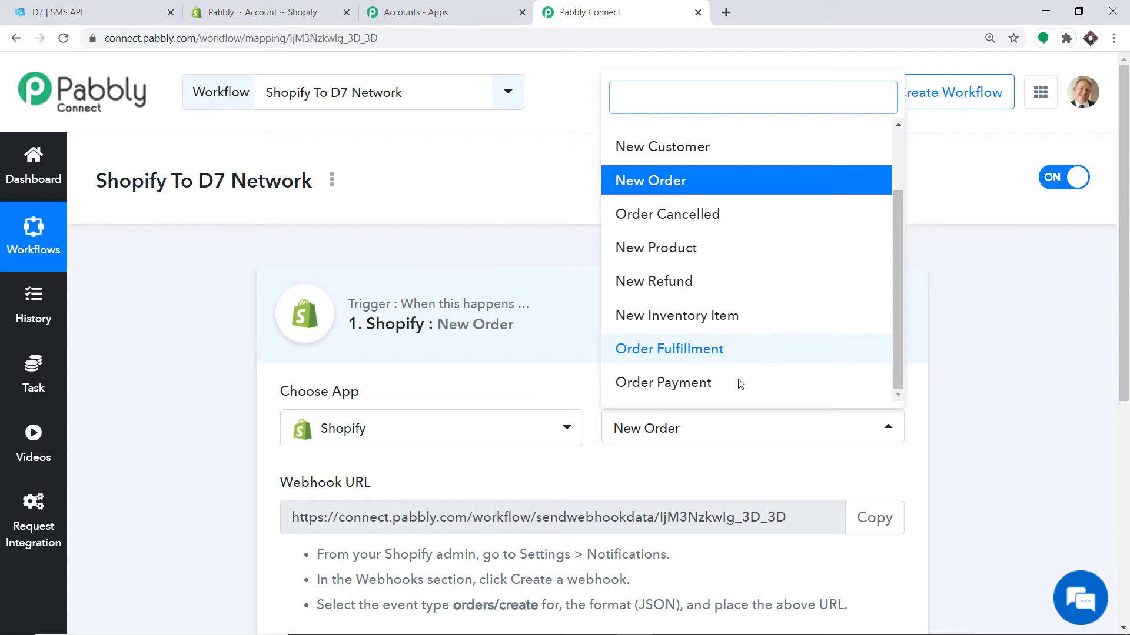
pyautogui.click(698, 477)
pyautogui.moveTo(1125, 317); pyautogui.dragTo(1127, 454)
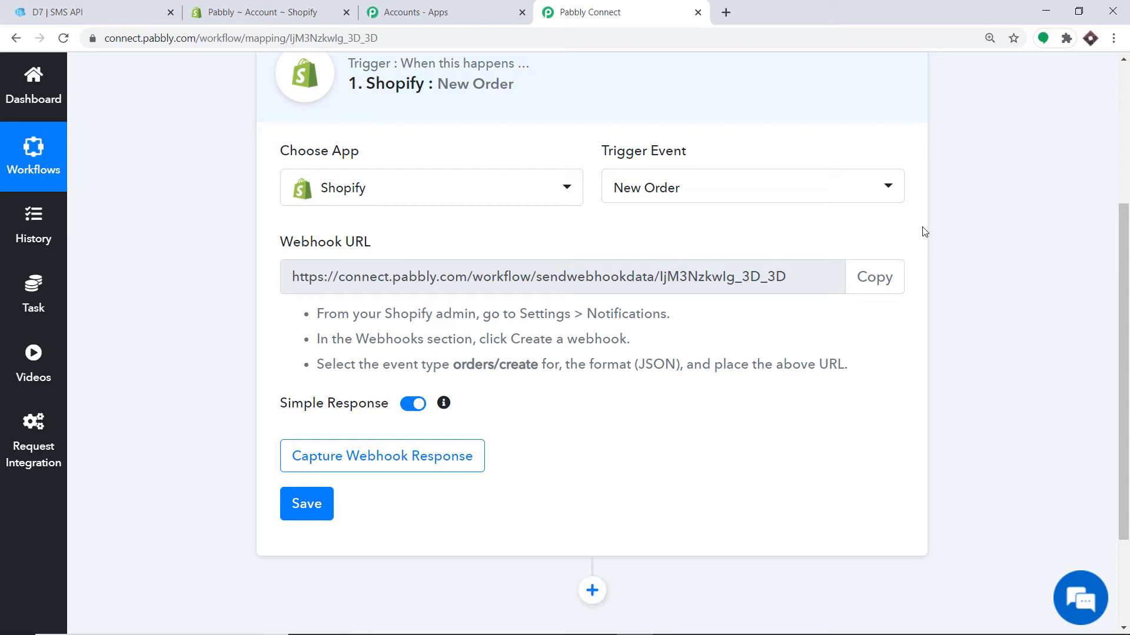
# Step: In the Shopify admin, go to Settings > Notifications and scroll down to Webhooks
pyautogui.click(317, 10)
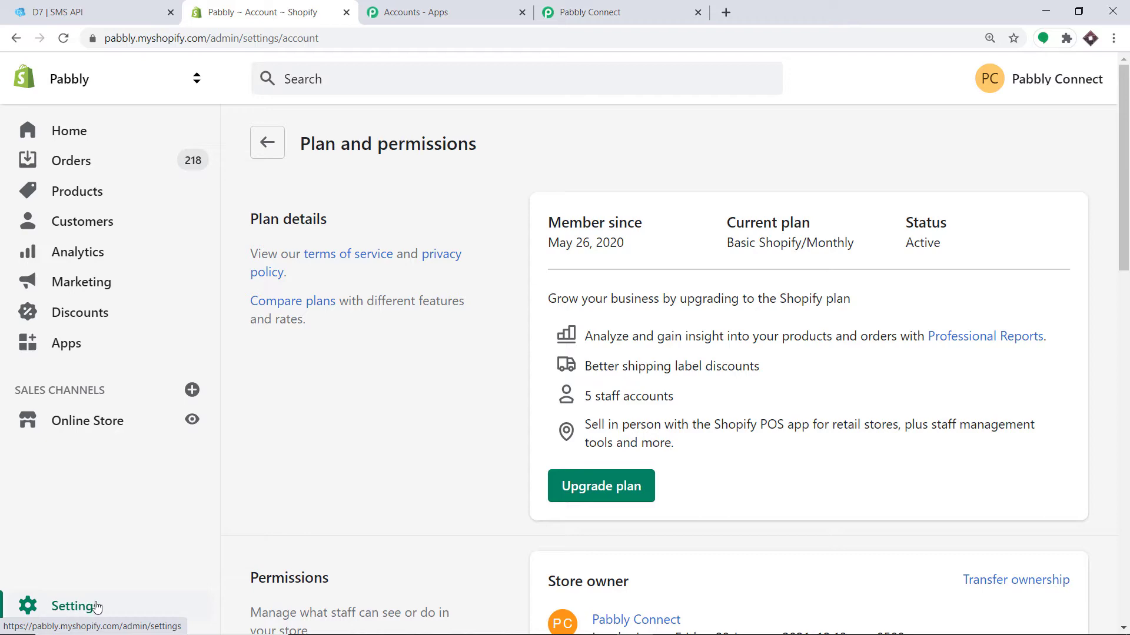
pyautogui.click(94, 605)
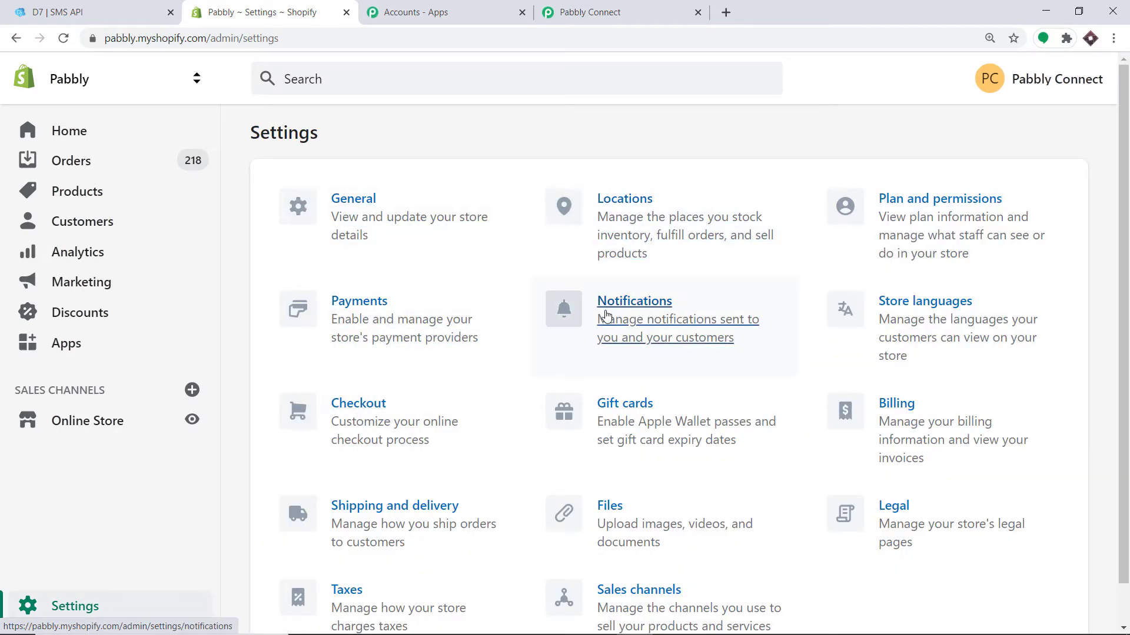
pyautogui.click(645, 305)
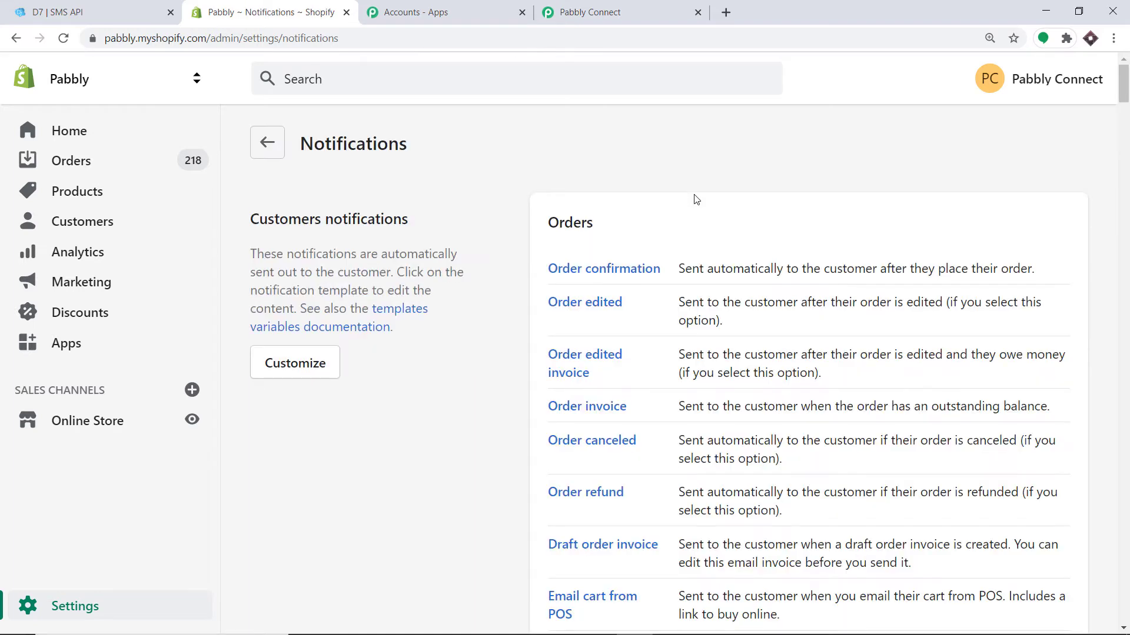
pyautogui.scroll(-20, 724, 182)
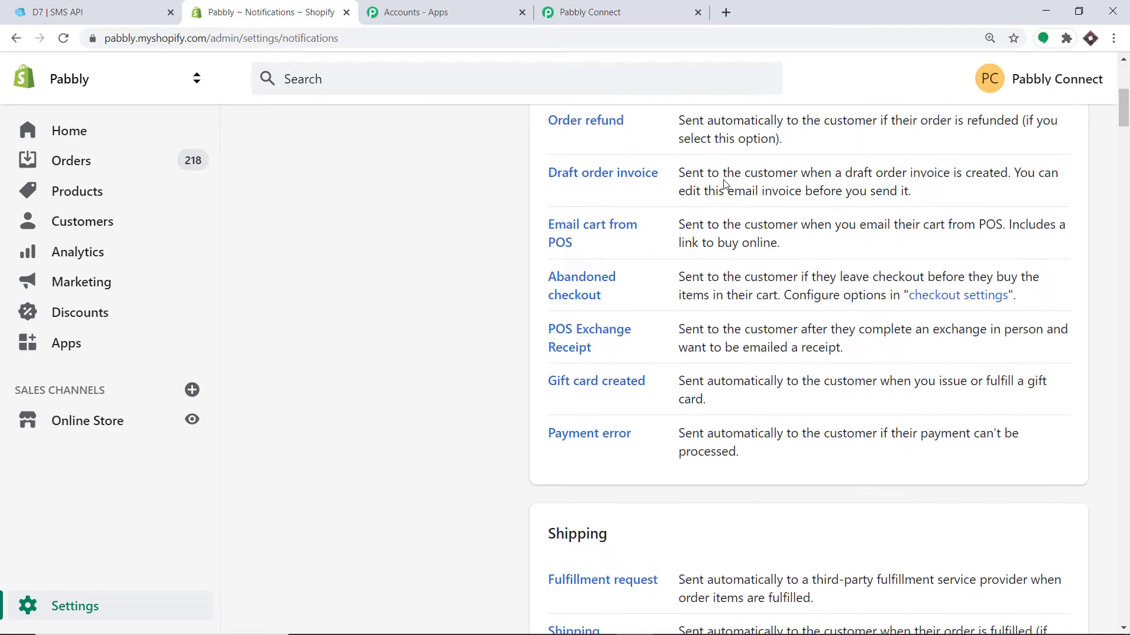
pyautogui.scroll(-20, 724, 183)
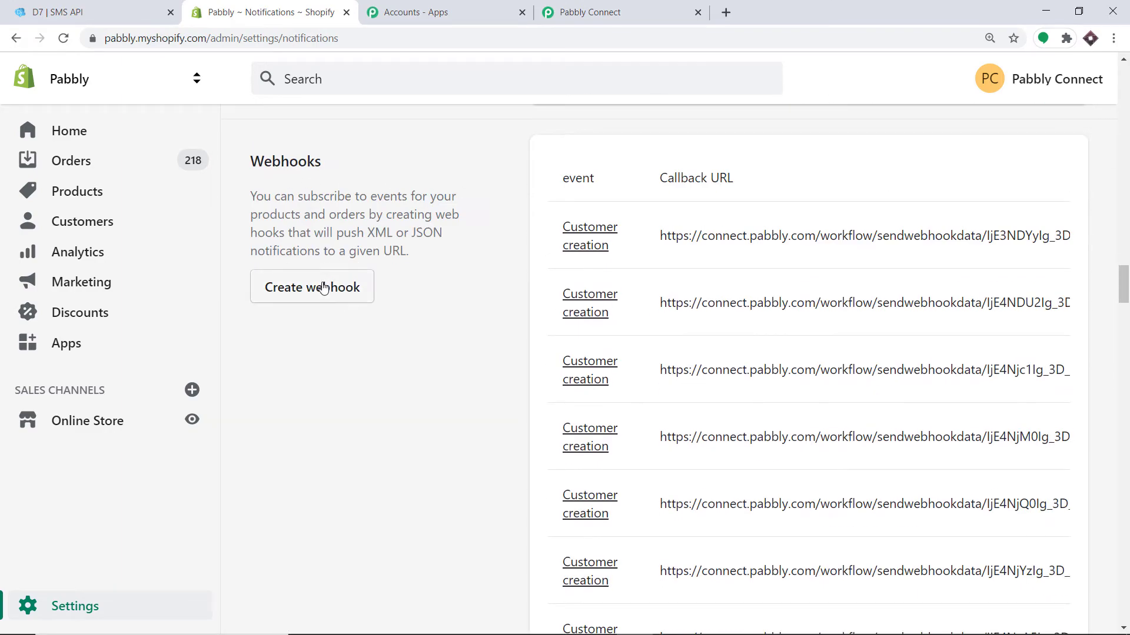
# Step: Start a new Shopify webhook with Order creation as its event
pyautogui.click(323, 287)
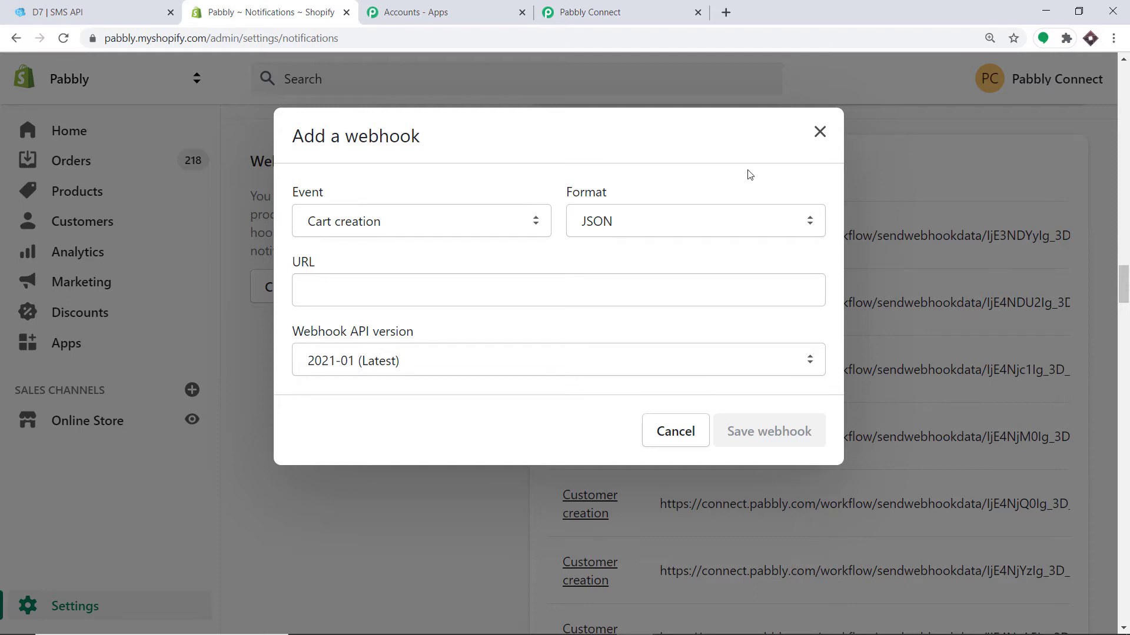
pyautogui.click(362, 221)
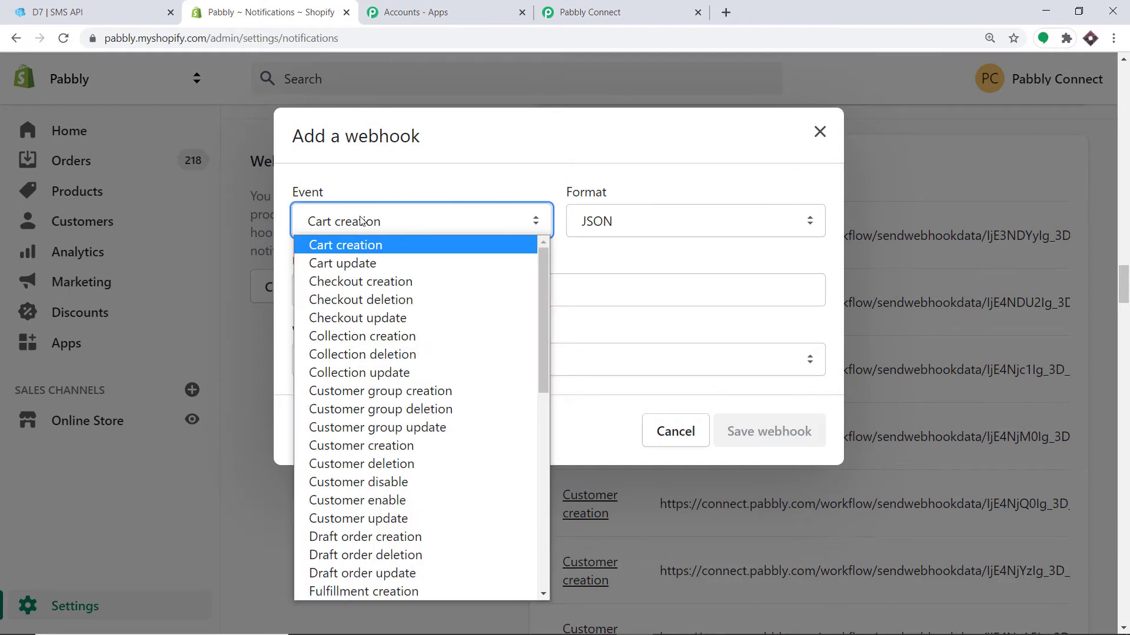
pyautogui.press('o')
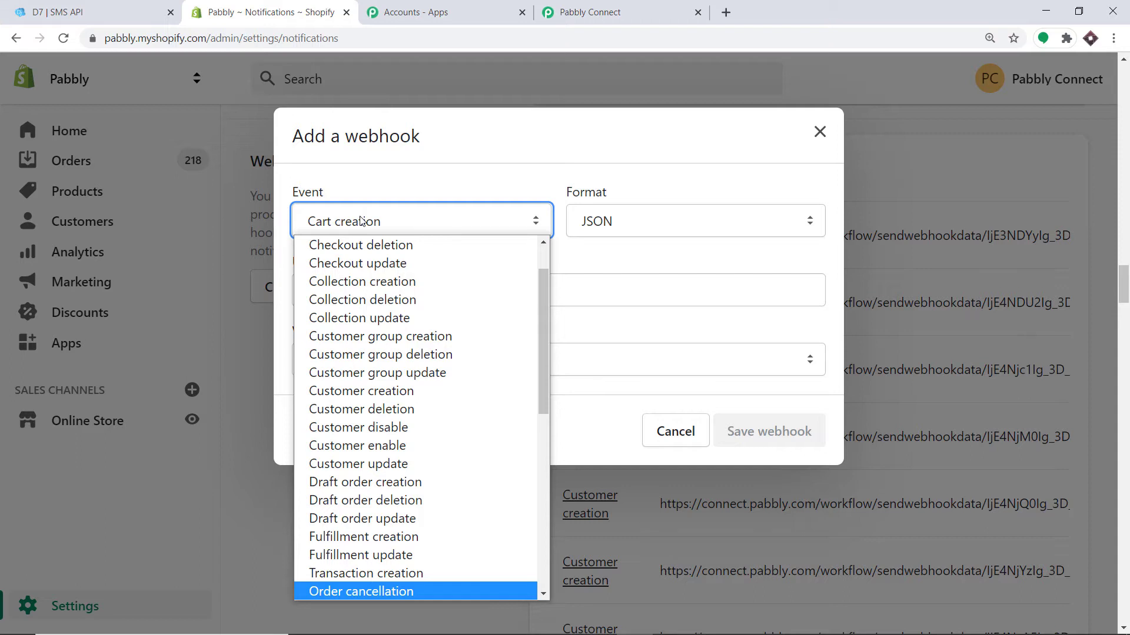
pyautogui.scroll(-5, 361, 262)
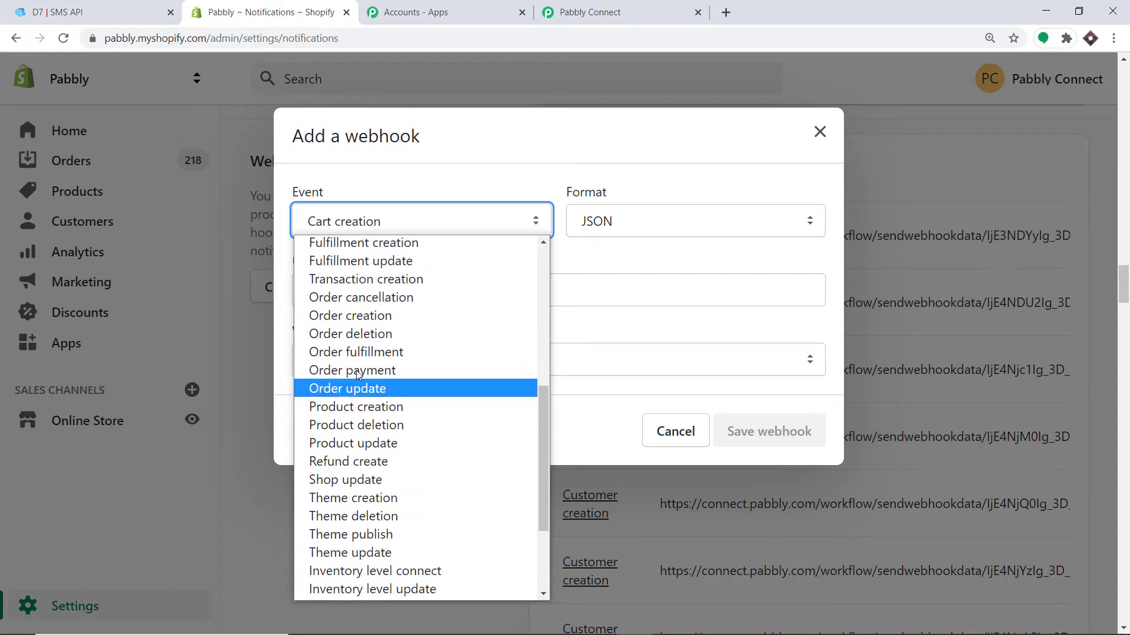
pyautogui.click(361, 318)
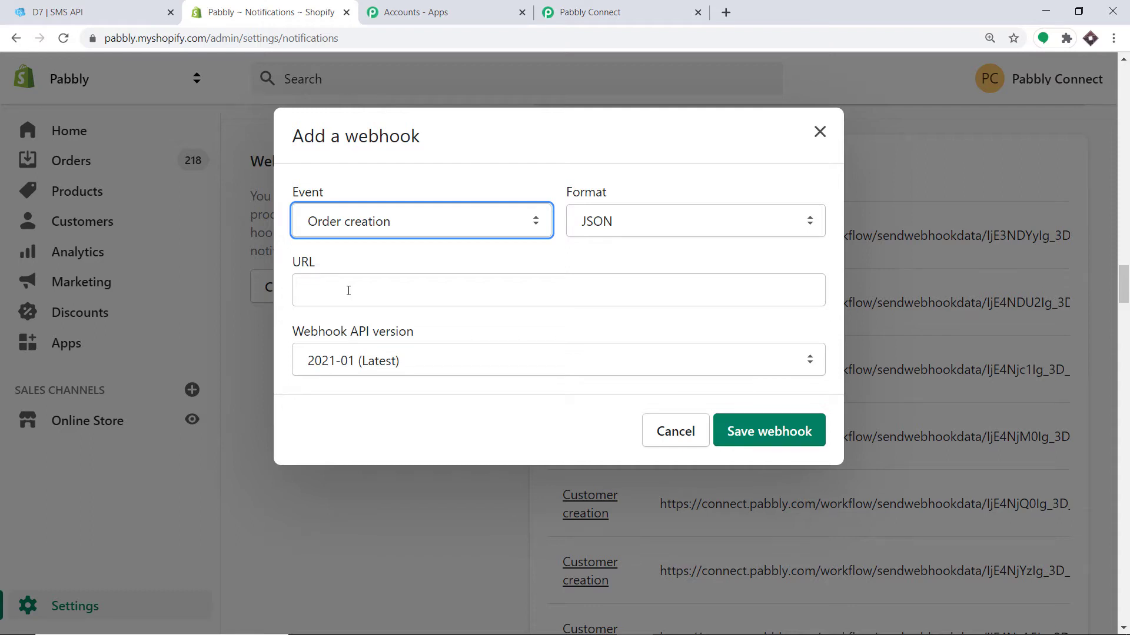
# Step: Copy the Pabbly workflow's webhook URL and paste it into the webhook's URL field
pyautogui.click(589, 12)
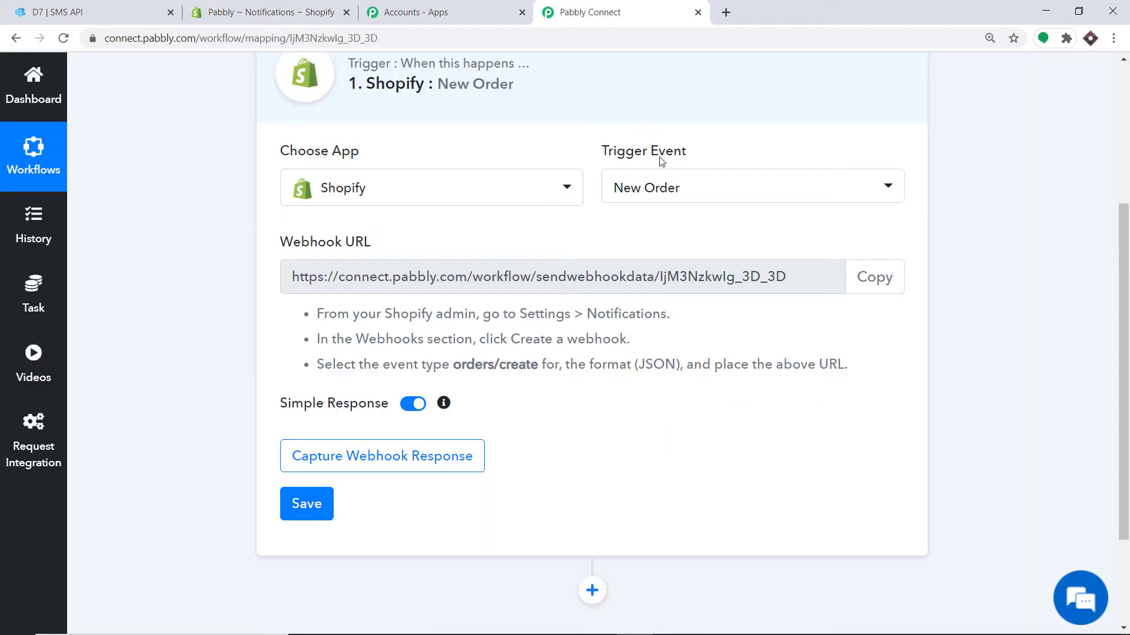
pyautogui.click(877, 278)
pyautogui.hotkey('ctrl', 'c')
pyautogui.click(268, 13)
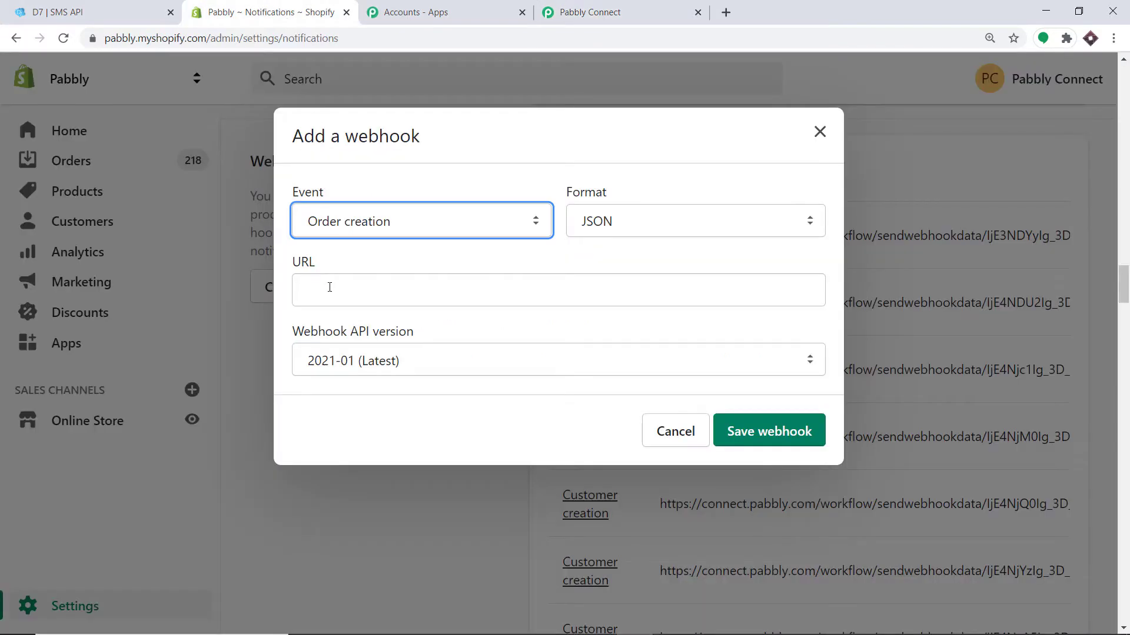
pyautogui.click(329, 287)
pyautogui.rightClick(329, 288)
pyautogui.click(365, 405)
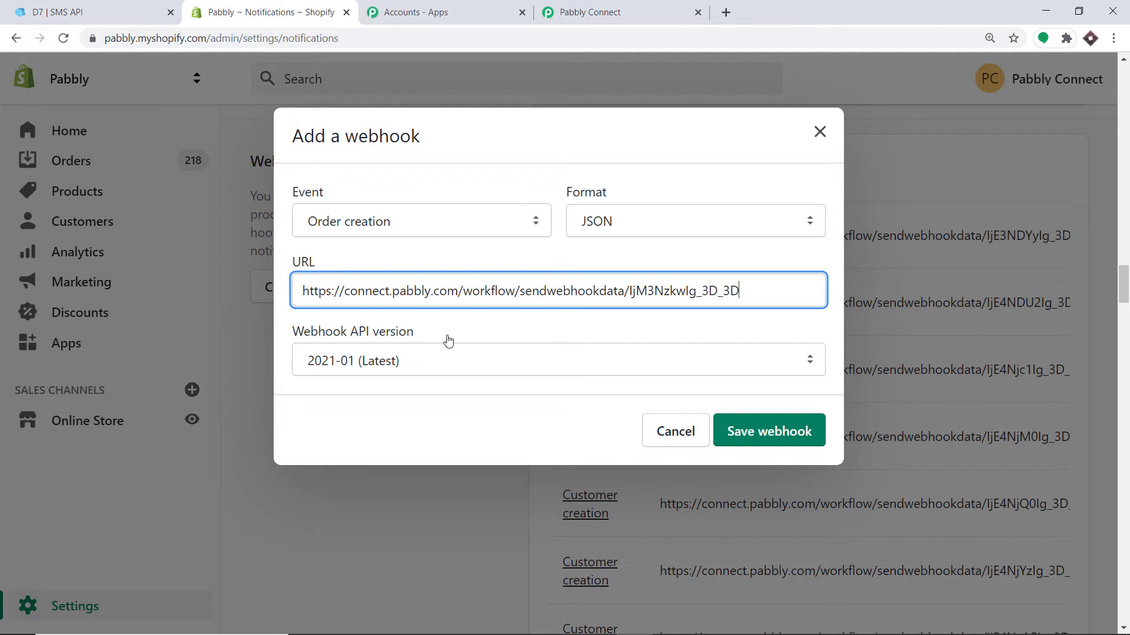
# Step: Save the Order creation webhook and set Pabbly's trigger to capture the webhook response
pyautogui.click(782, 434)
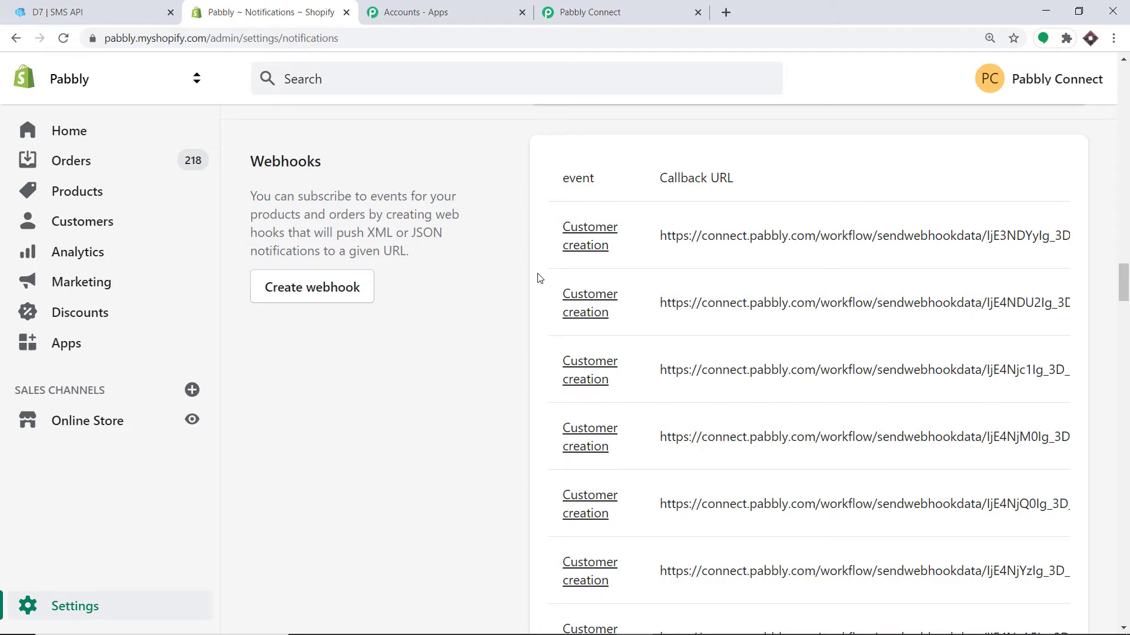
pyautogui.click(659, 9)
pyautogui.scroll(-3, 524, 308)
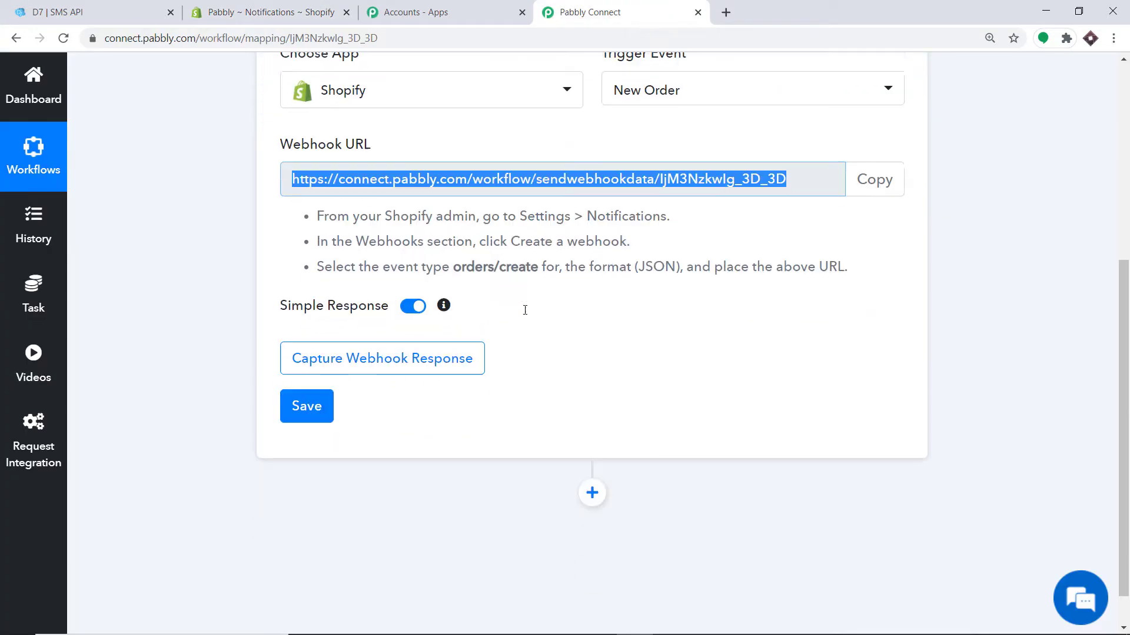
pyautogui.click(394, 325)
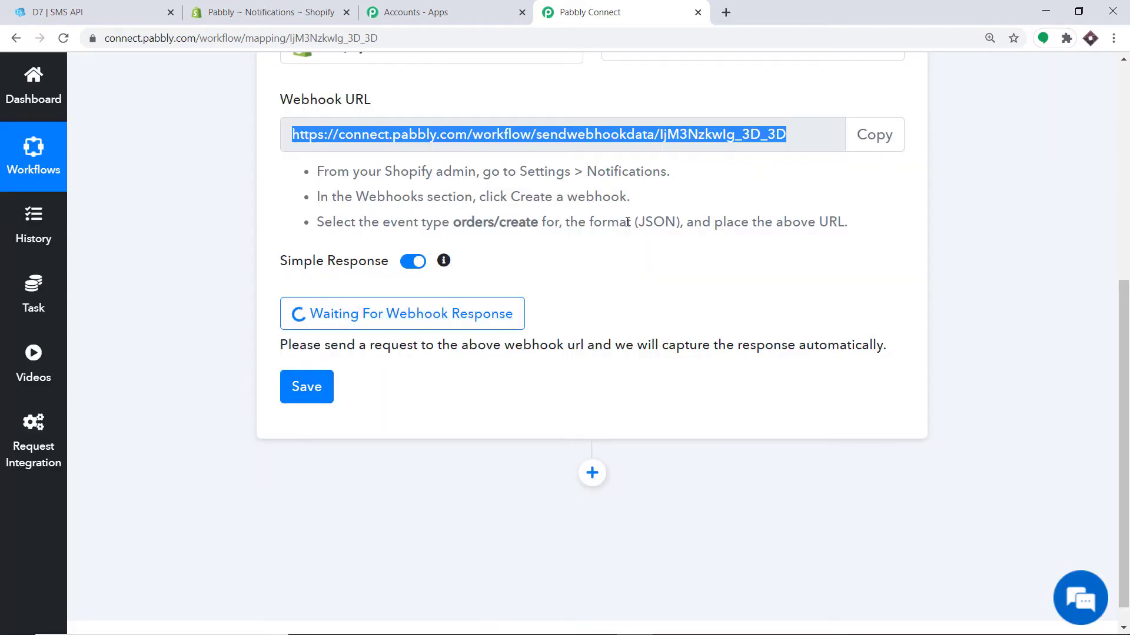
pyautogui.click(291, 3)
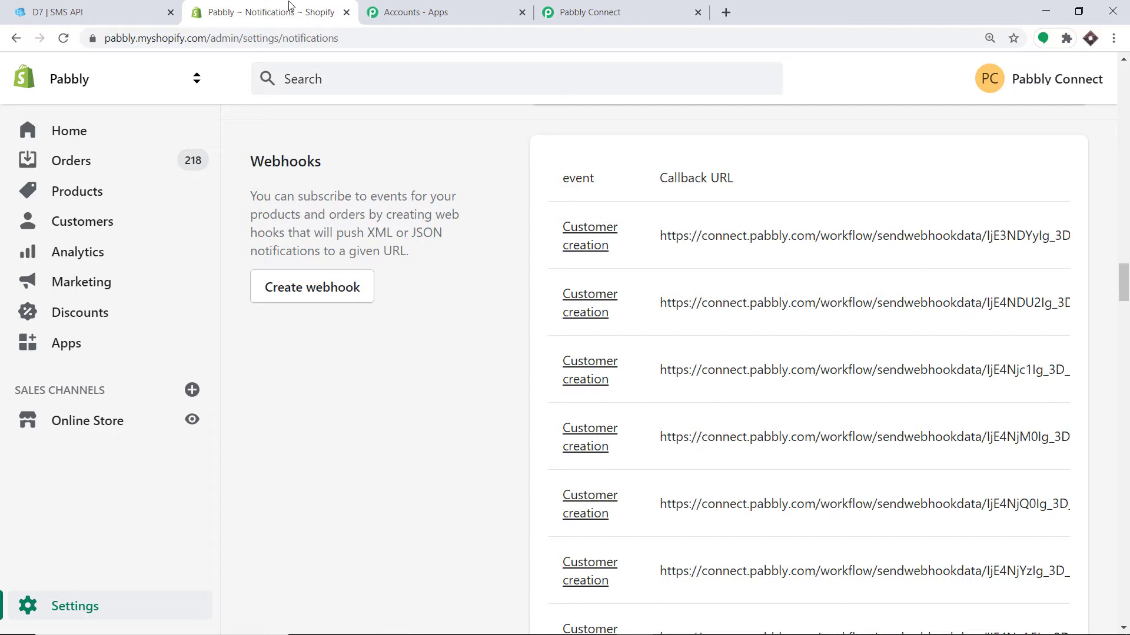
# Step: Open the storefront catalog, pick the Dell Laptop (Rs. 50,000.00) and choose Buy It Now
pyautogui.click(192, 421)
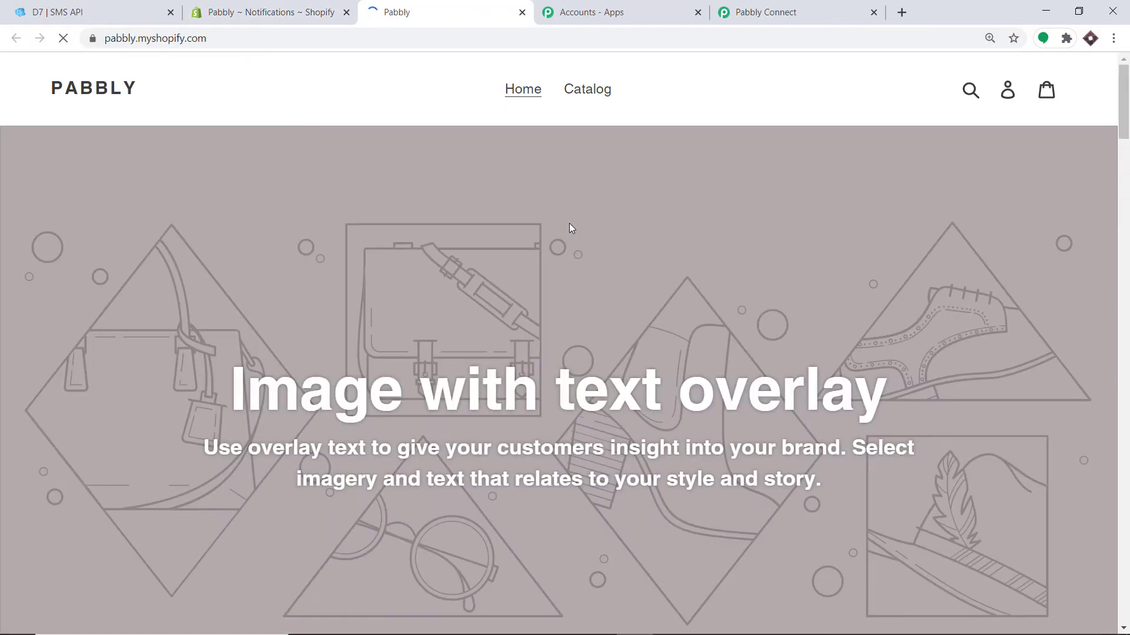
pyautogui.click(600, 91)
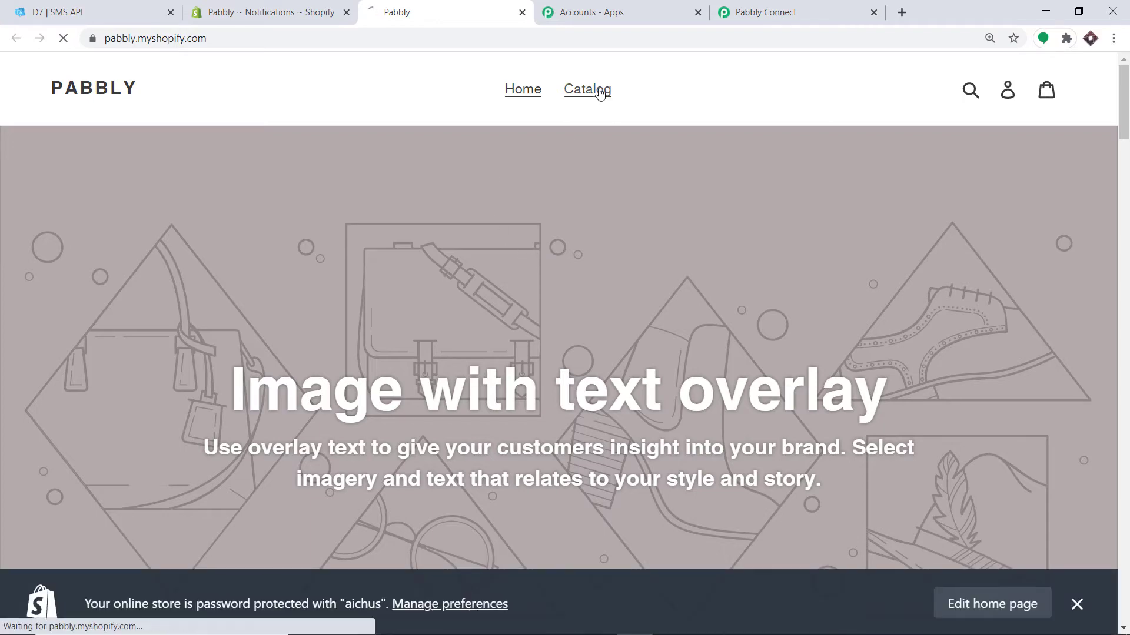
pyautogui.scroll(-5, 671, 218)
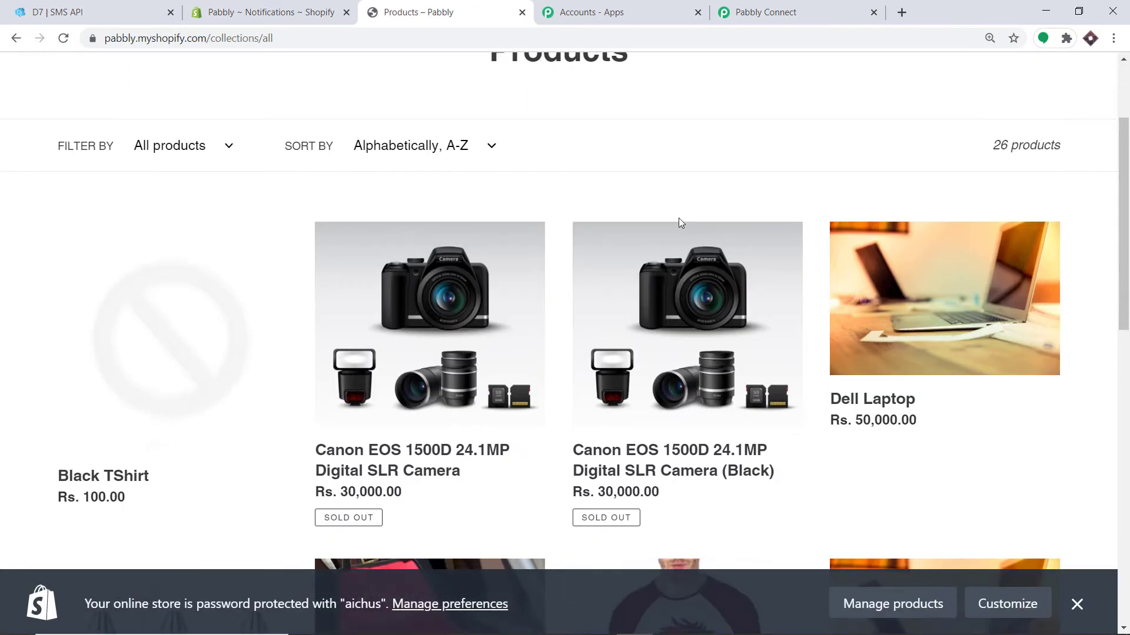
pyautogui.scroll(-4, 679, 218)
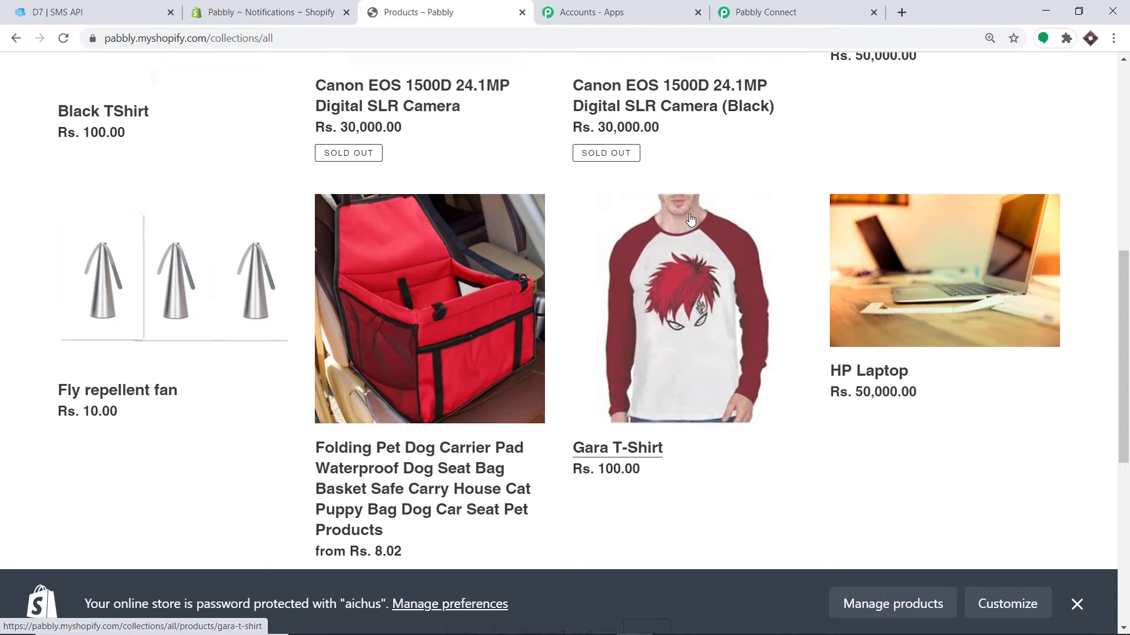
pyautogui.scroll(3, 965, 183)
pyautogui.click(919, 131)
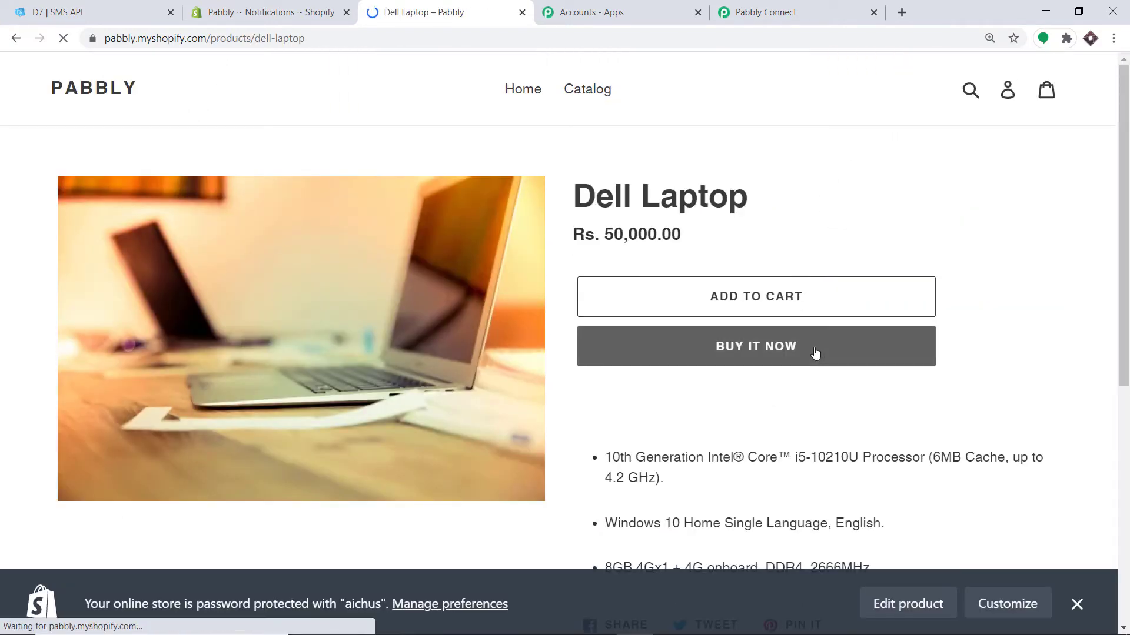
pyautogui.click(785, 352)
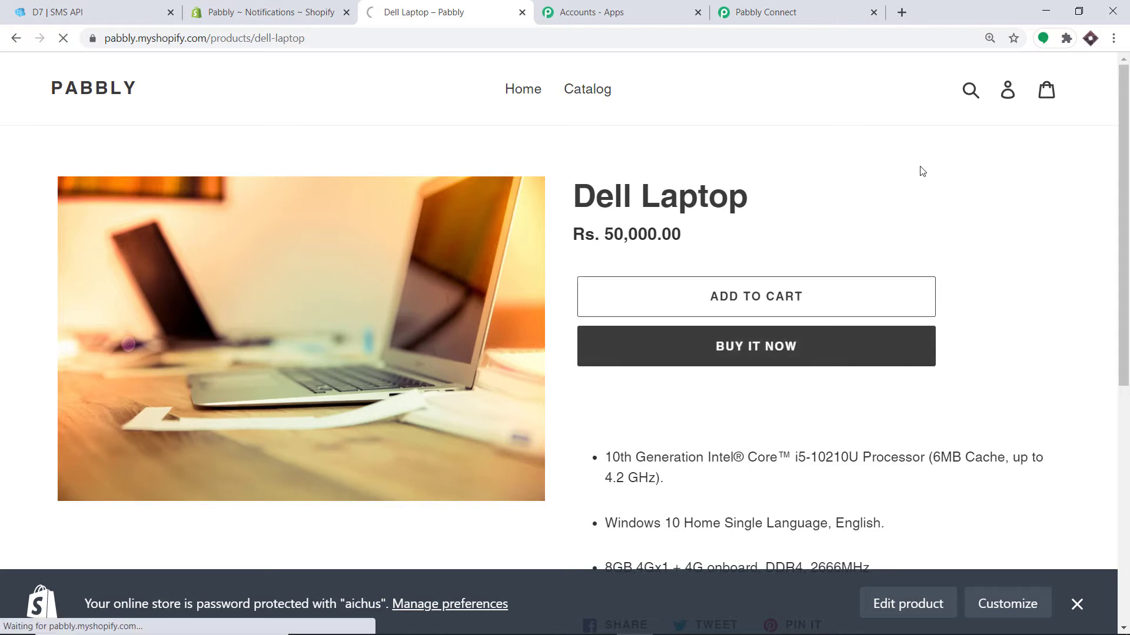
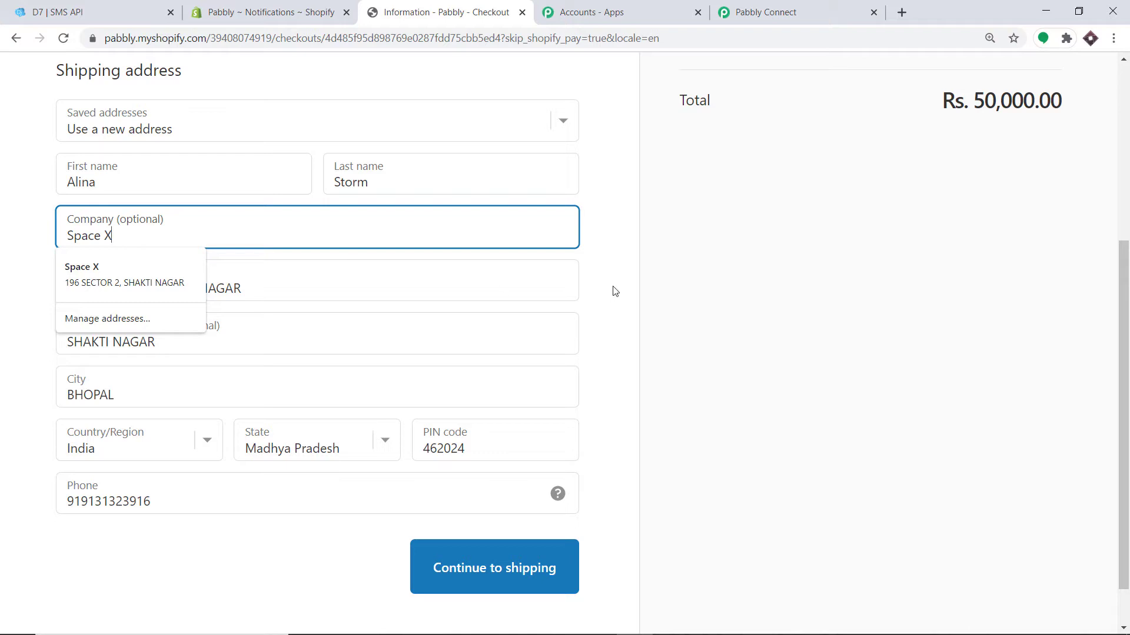
# Step: Dismiss the address suggestions and advance the checkout through shipping to the payment step
pyautogui.click(624, 247)
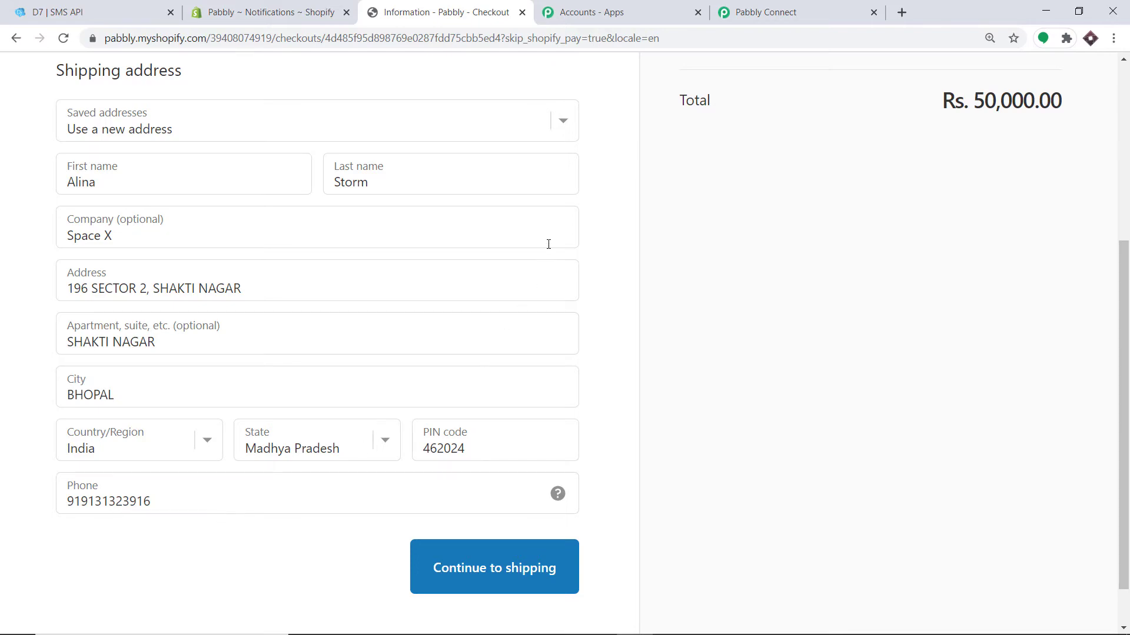
pyautogui.scroll(4, 549, 244)
pyautogui.scroll(-5, 550, 245)
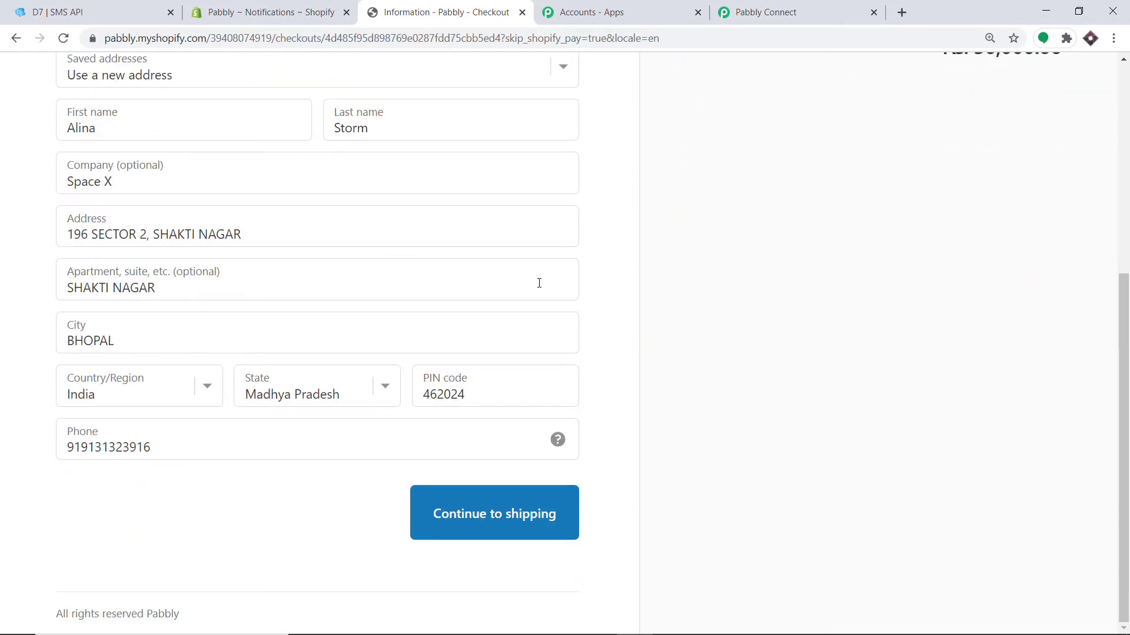
pyautogui.click(496, 519)
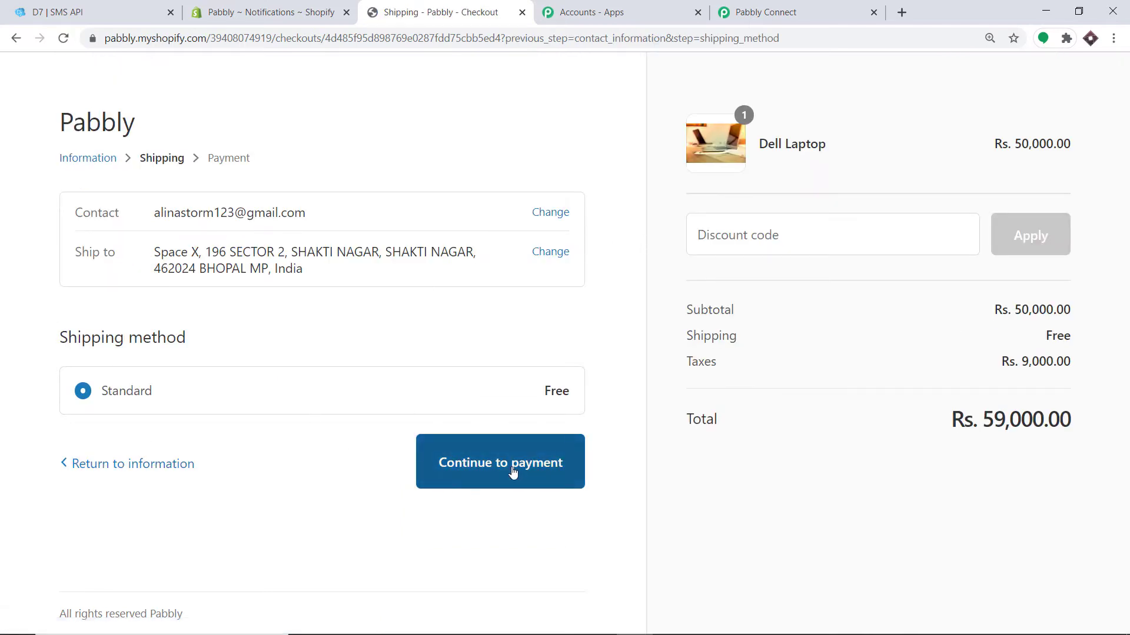
pyautogui.click(513, 471)
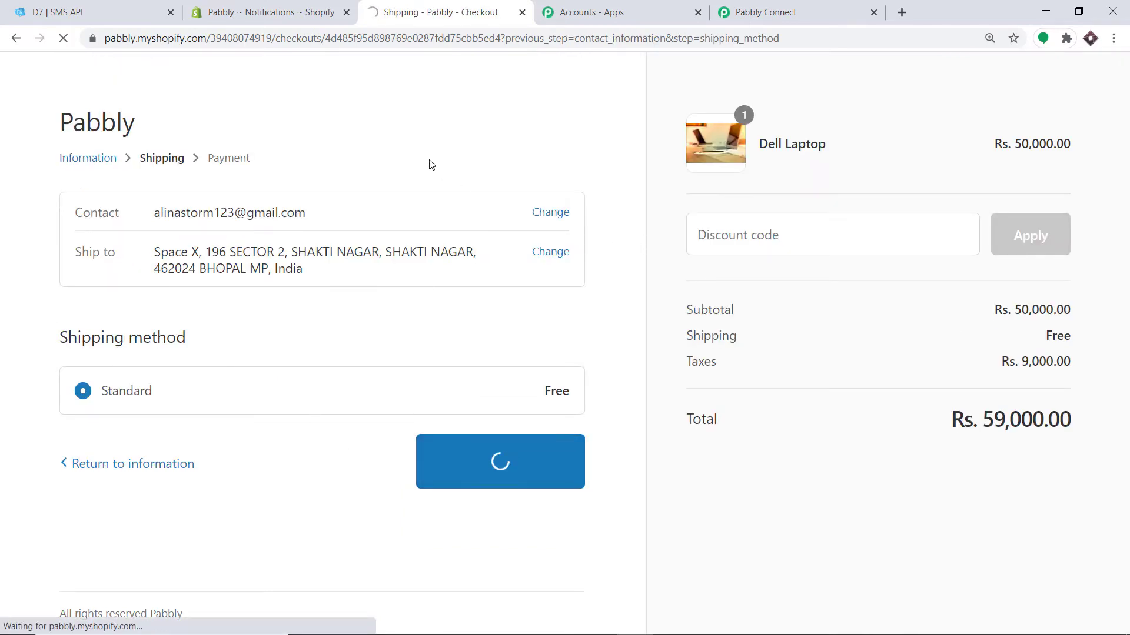
# Step: Enter the test card number, cardholder name, expiry date and security code, then pay now
pyautogui.scroll(-1, 385, 294)
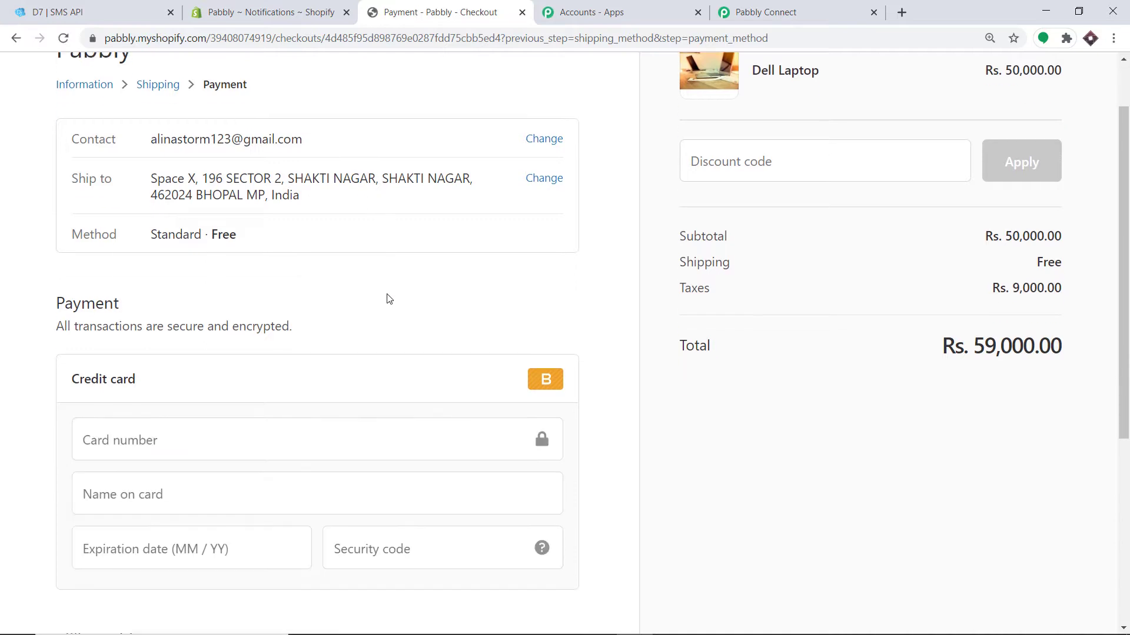
pyautogui.scroll(-1, 388, 299)
pyautogui.click(150, 369)
pyautogui.write('1')
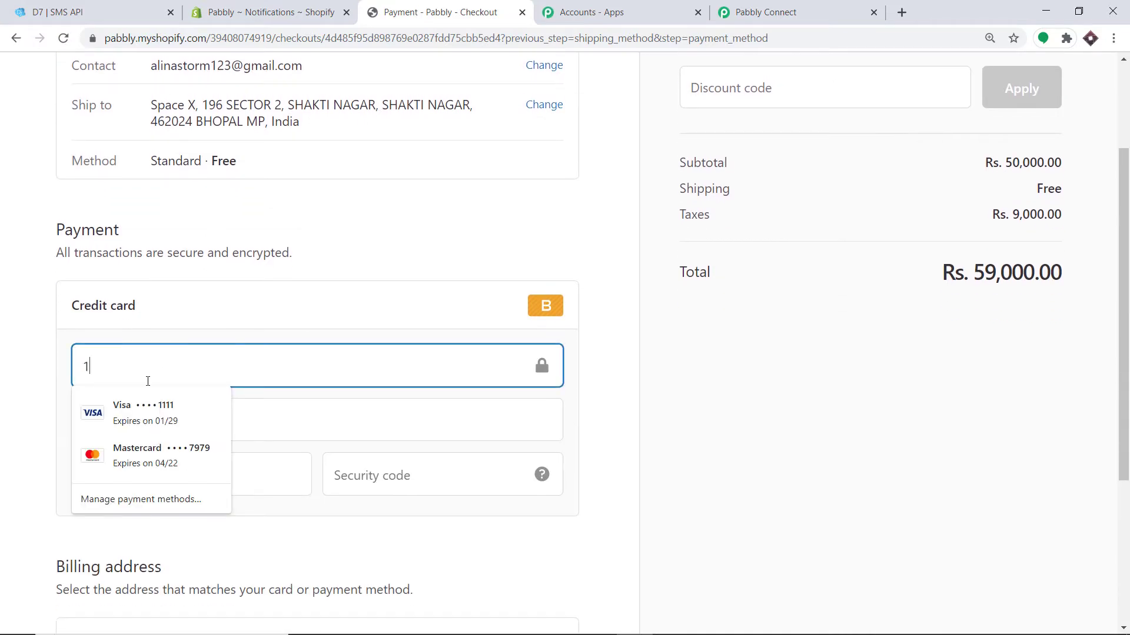
pyautogui.click(315, 421)
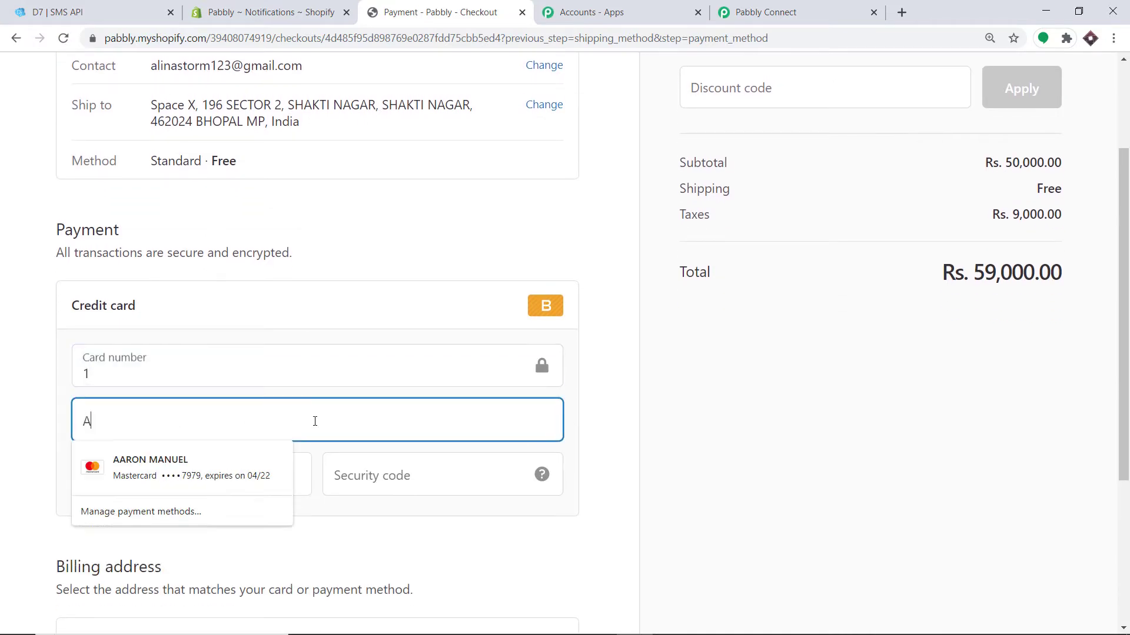
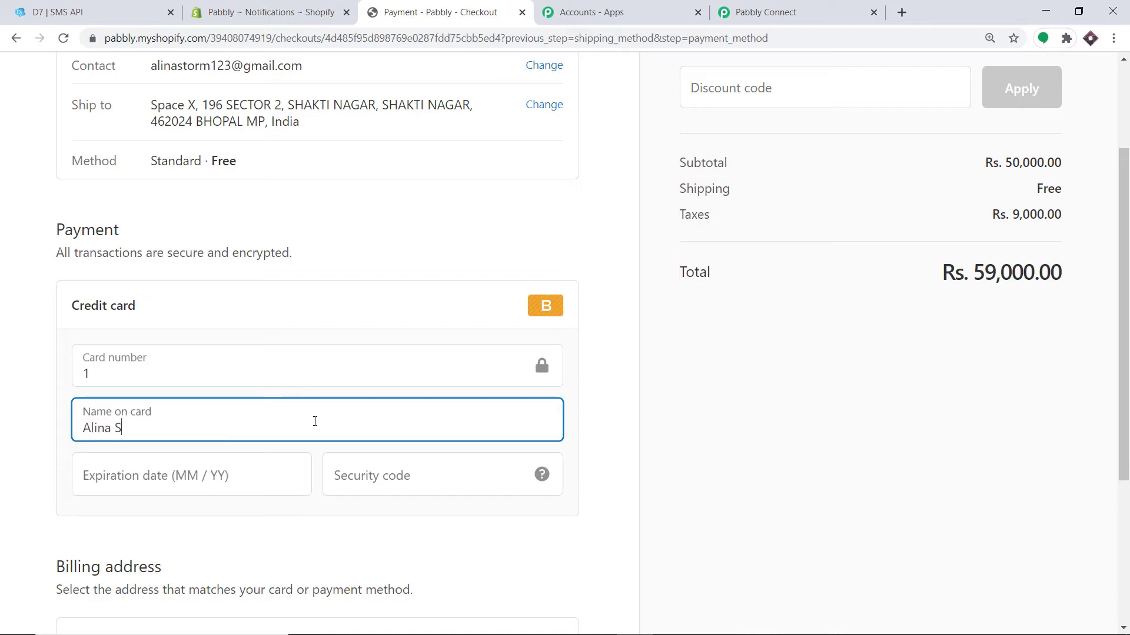
pyautogui.click(281, 474)
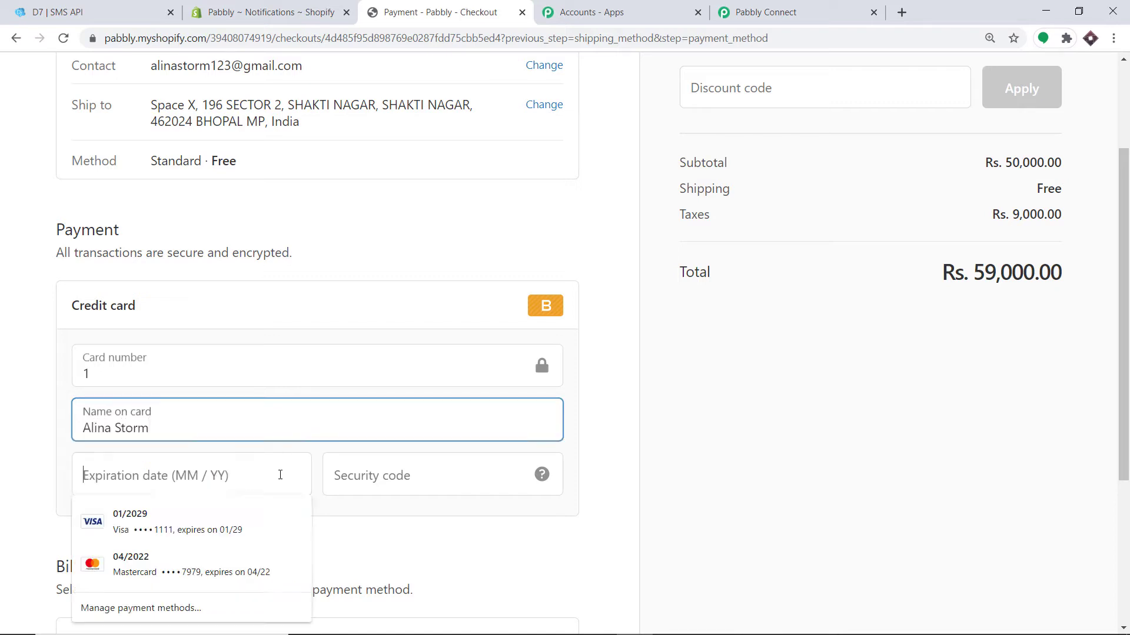
pyautogui.write('12 / ')
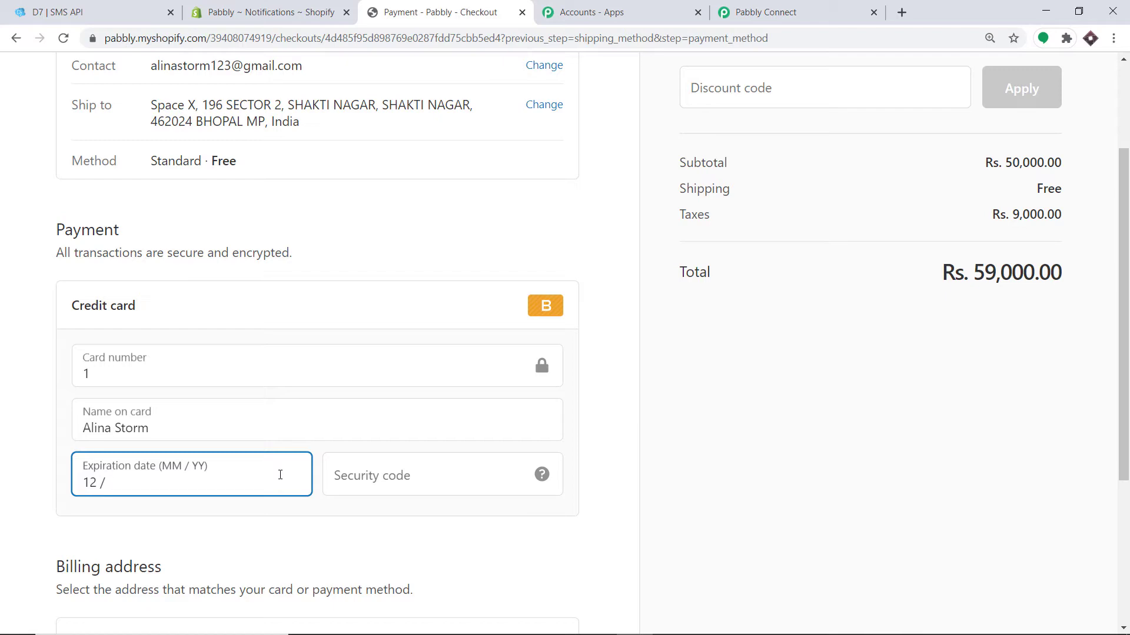
pyautogui.write('23')
pyautogui.click(410, 484)
pyautogui.write('234')
pyautogui.scroll(-4, 471, 441)
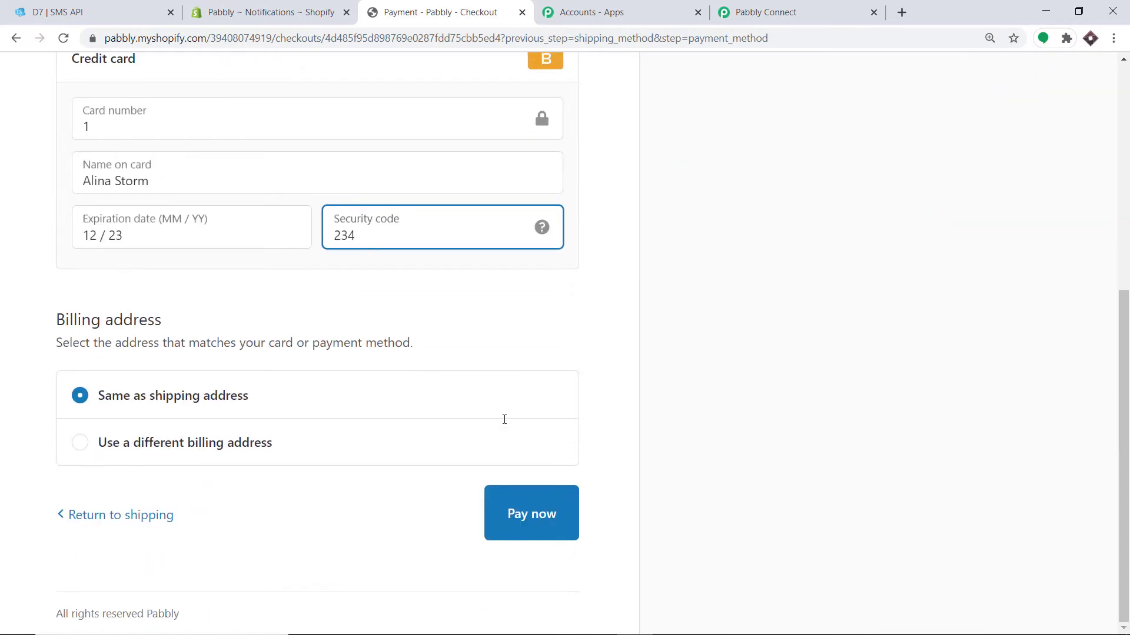
pyautogui.click(527, 527)
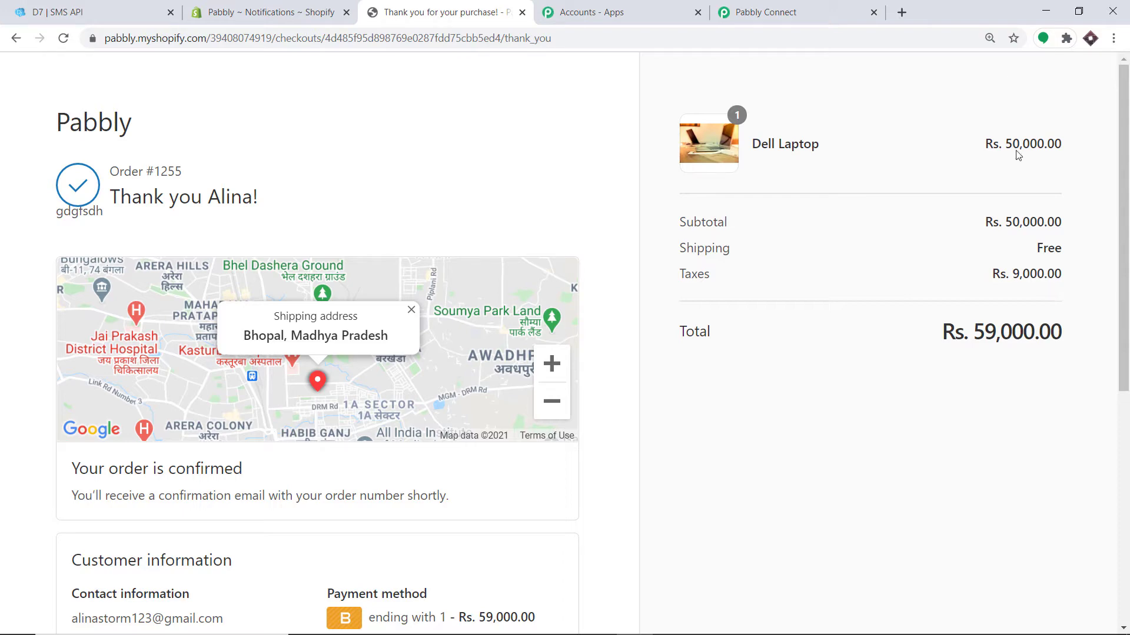
# Step: Return to the Pabbly Connect workflow to view the new order's captured webhook response
pyautogui.click(777, 7)
pyautogui.scroll(-5, 1098, 386)
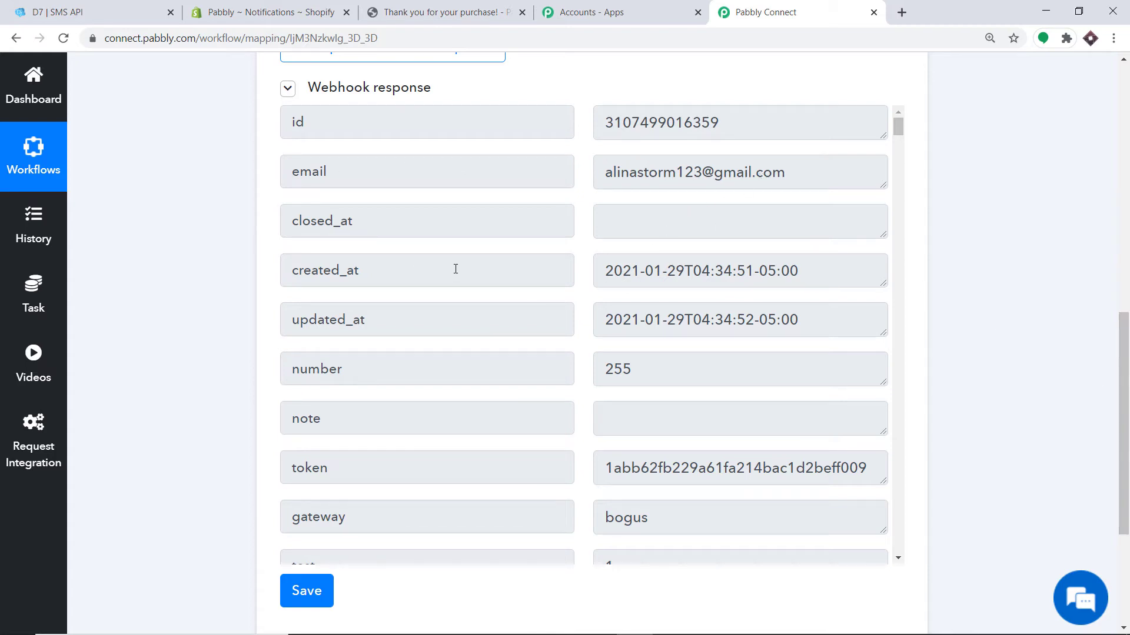
pyautogui.scroll(-7, 735, 270)
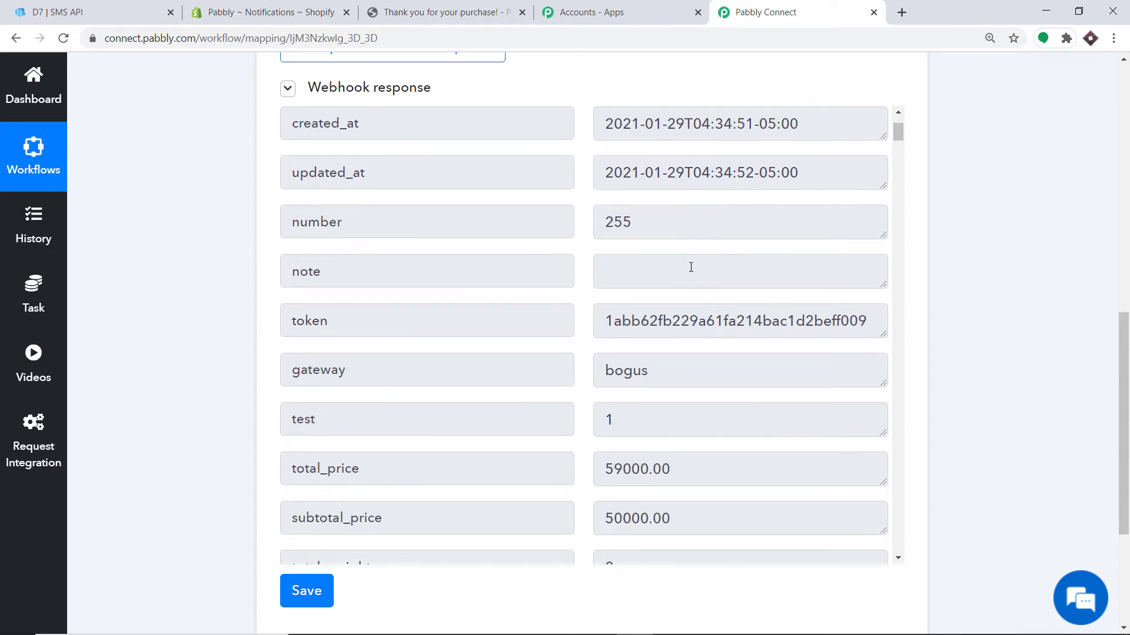
pyautogui.scroll(-6, 585, 299)
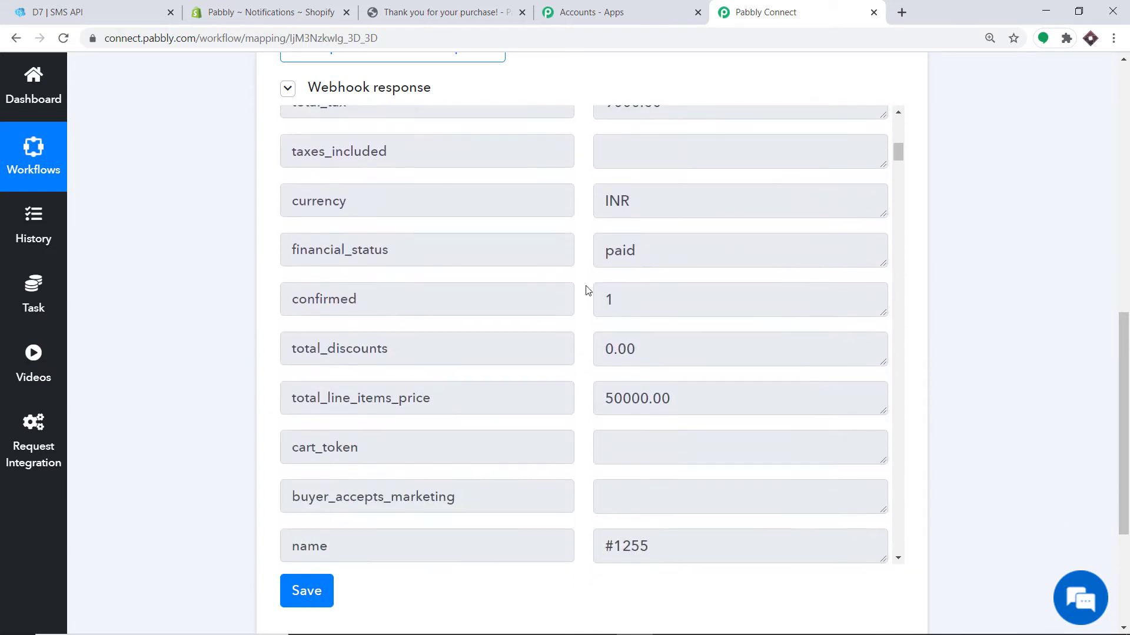
pyautogui.scroll(3, 319, 234)
pyautogui.scroll(-1, 677, 250)
pyautogui.scroll(1, 457, 157)
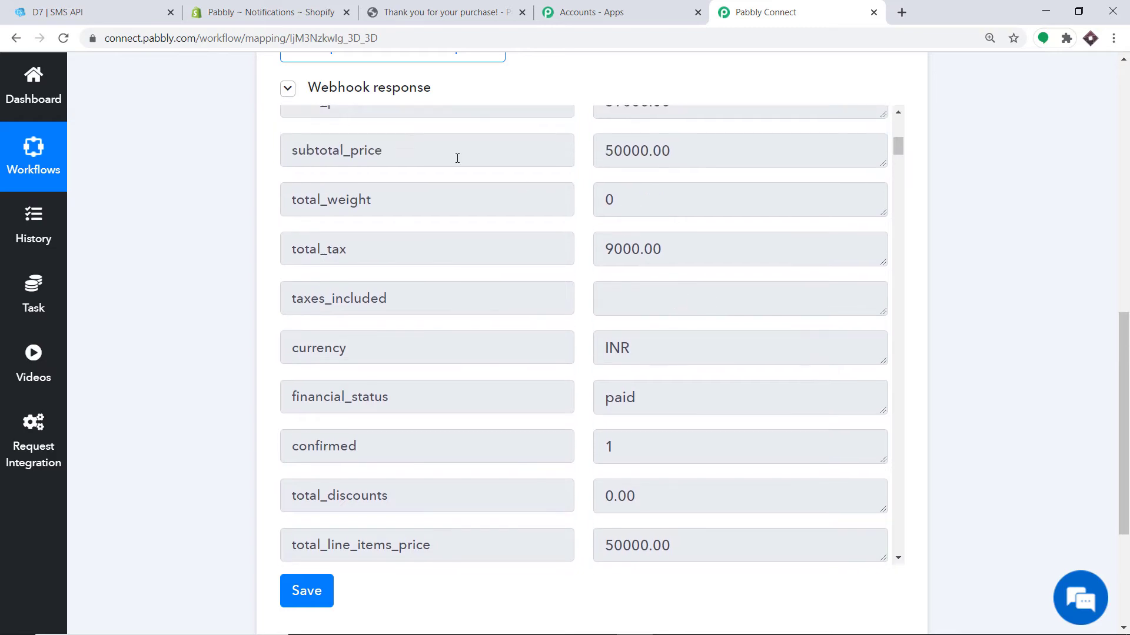
pyautogui.scroll(-14, 659, 173)
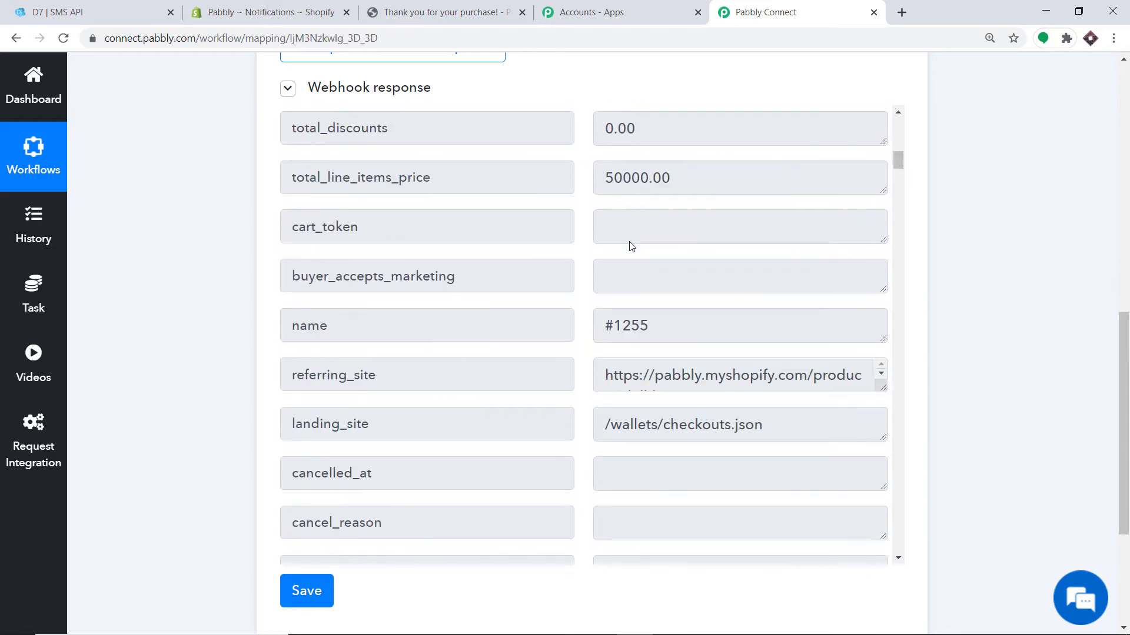
pyautogui.scroll(-20, 634, 269)
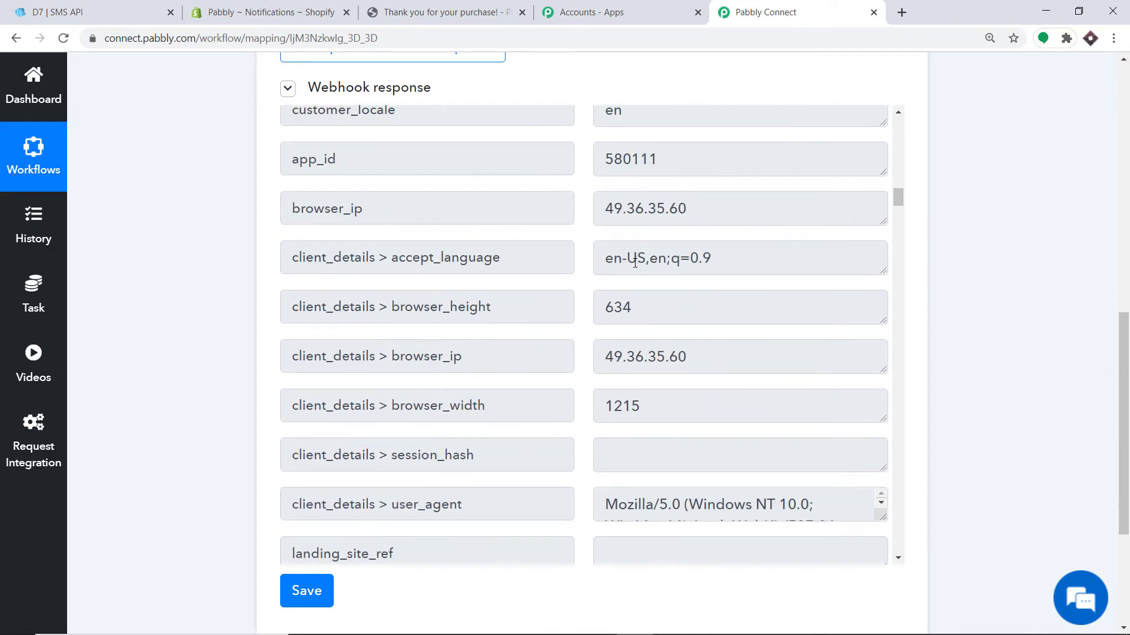
pyautogui.scroll(-15, 634, 263)
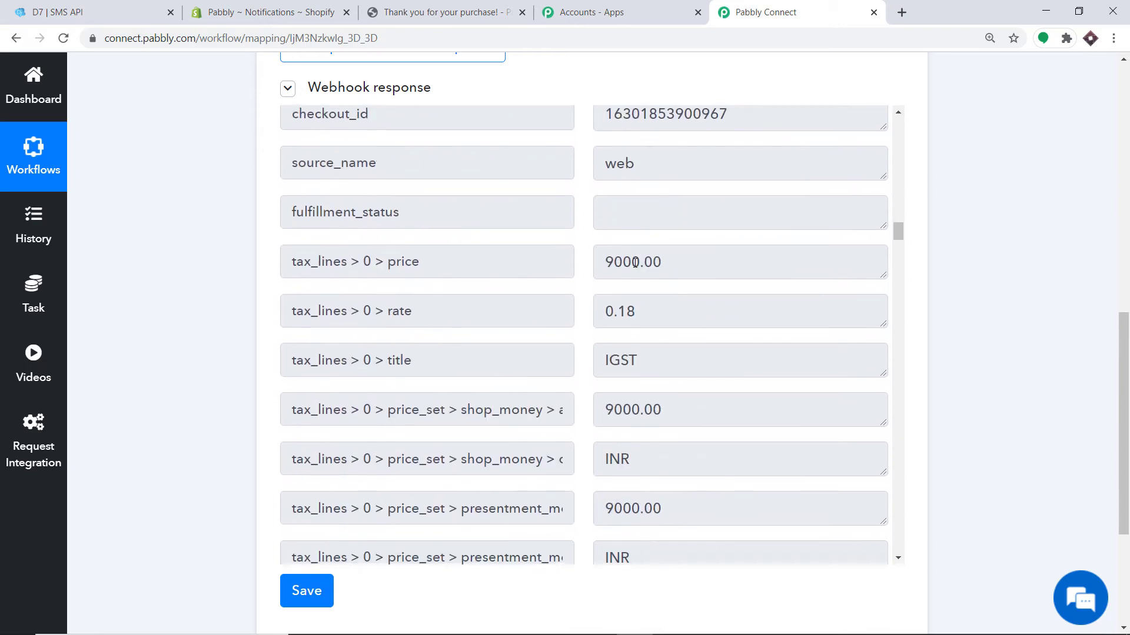
pyautogui.scroll(-20, 633, 264)
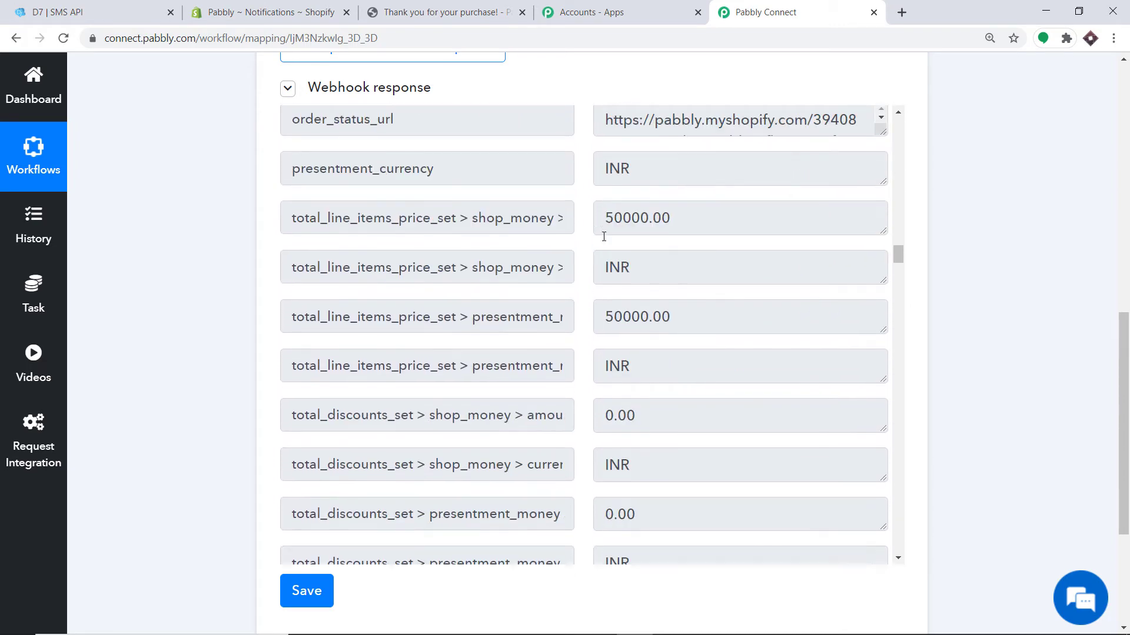
pyautogui.scroll(-20, 614, 246)
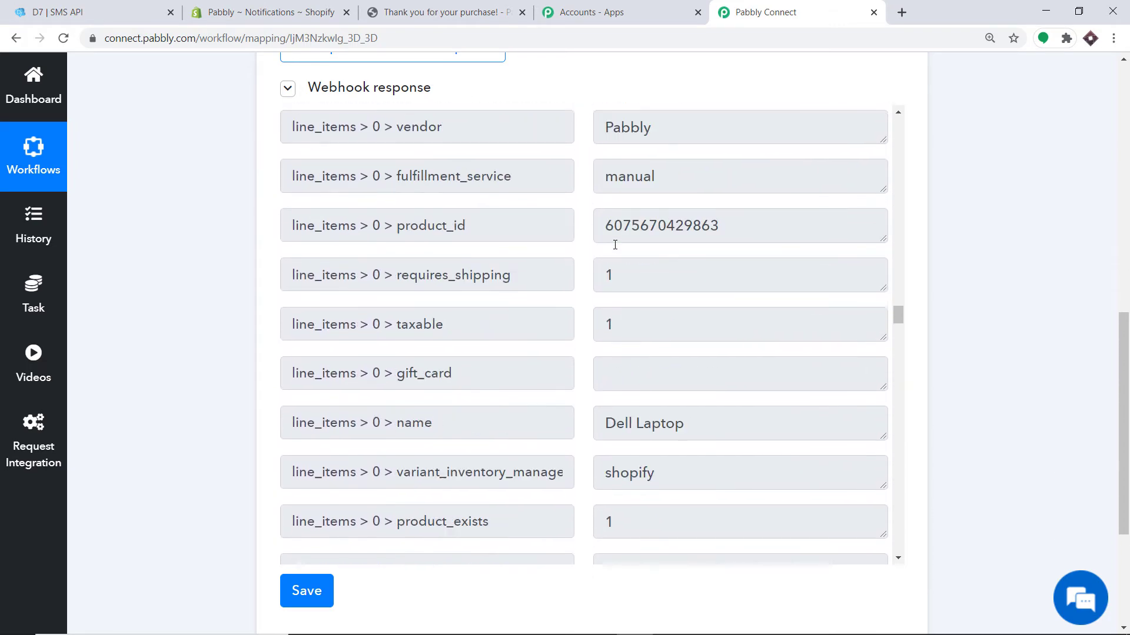
pyautogui.scroll(-12, 615, 244)
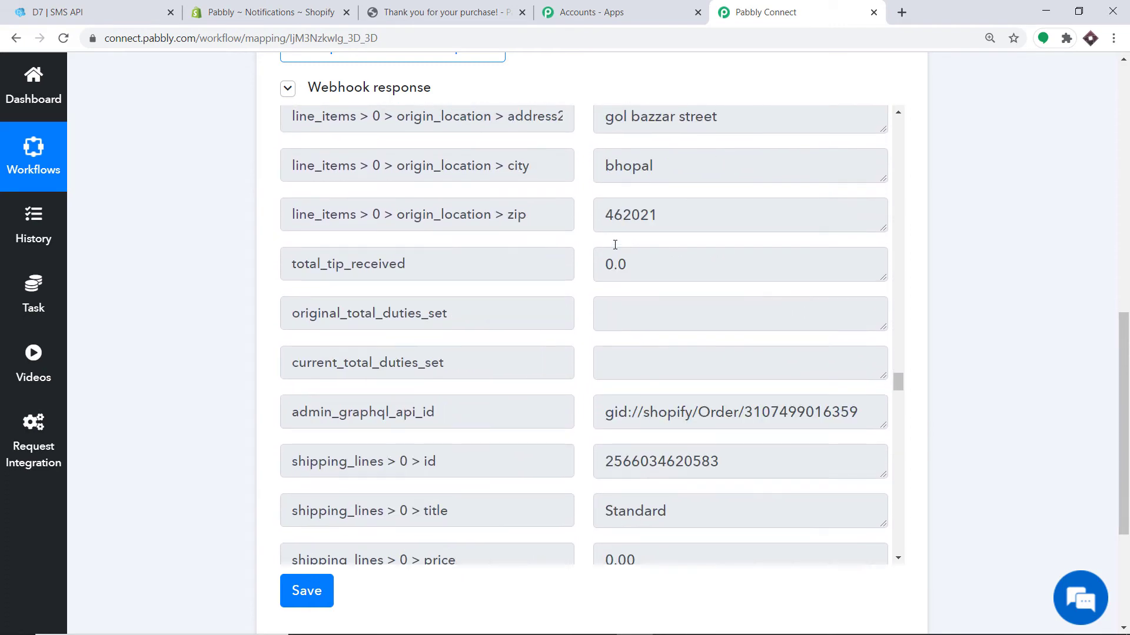
pyautogui.scroll(4, 614, 245)
pyautogui.scroll(-7, 614, 246)
pyautogui.scroll(-20, 613, 245)
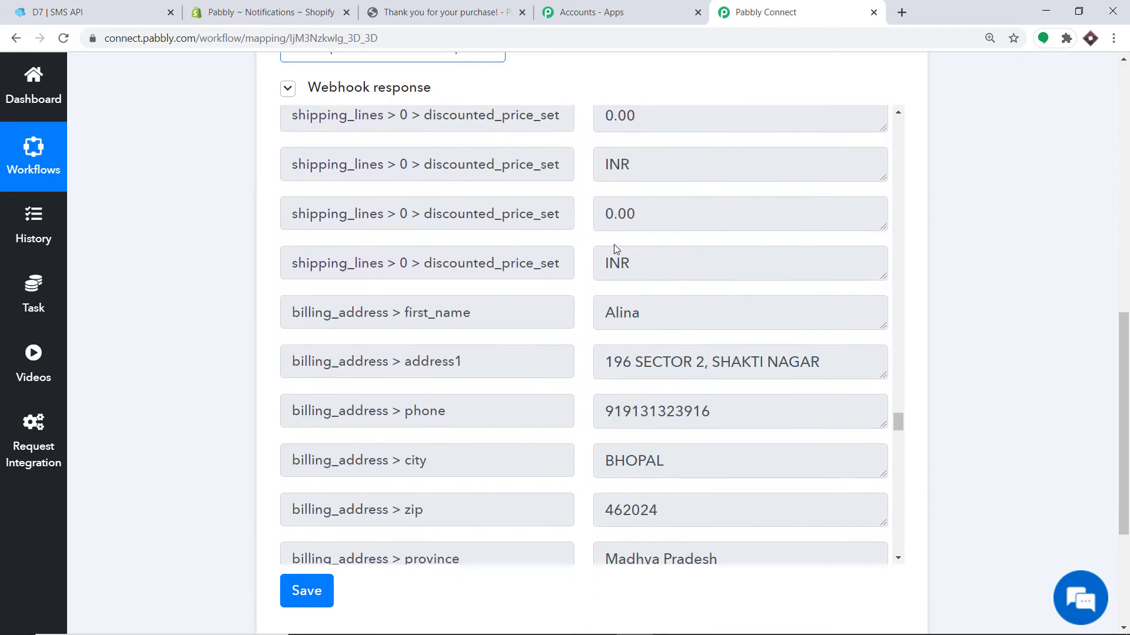
pyautogui.scroll(2, 613, 245)
pyautogui.scroll(1, 613, 245)
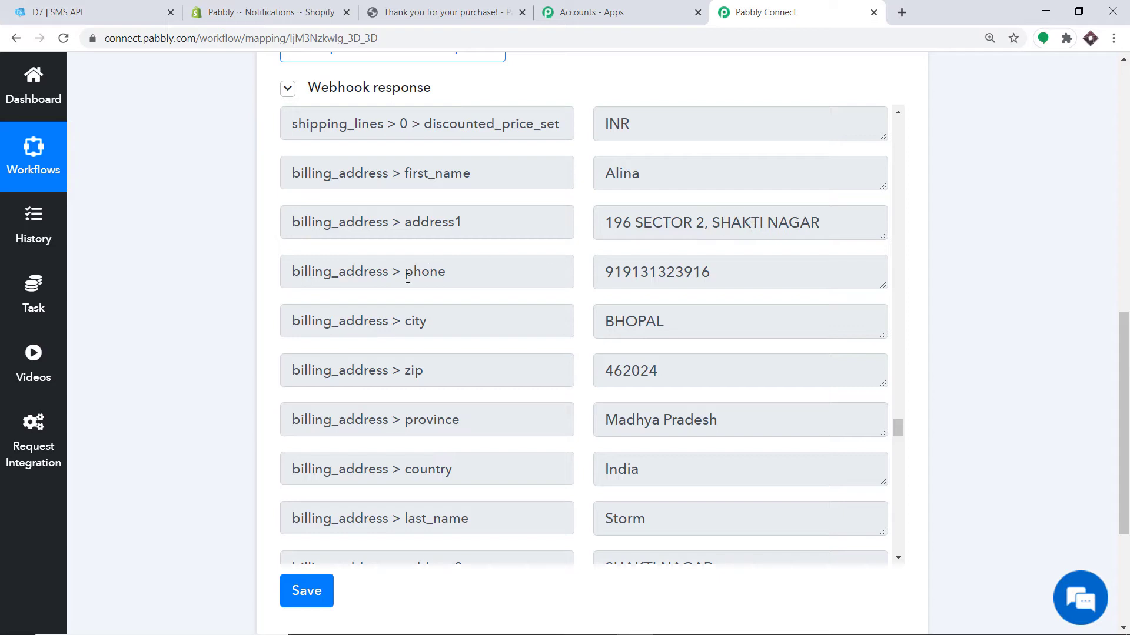
pyautogui.scroll(-2, 461, 267)
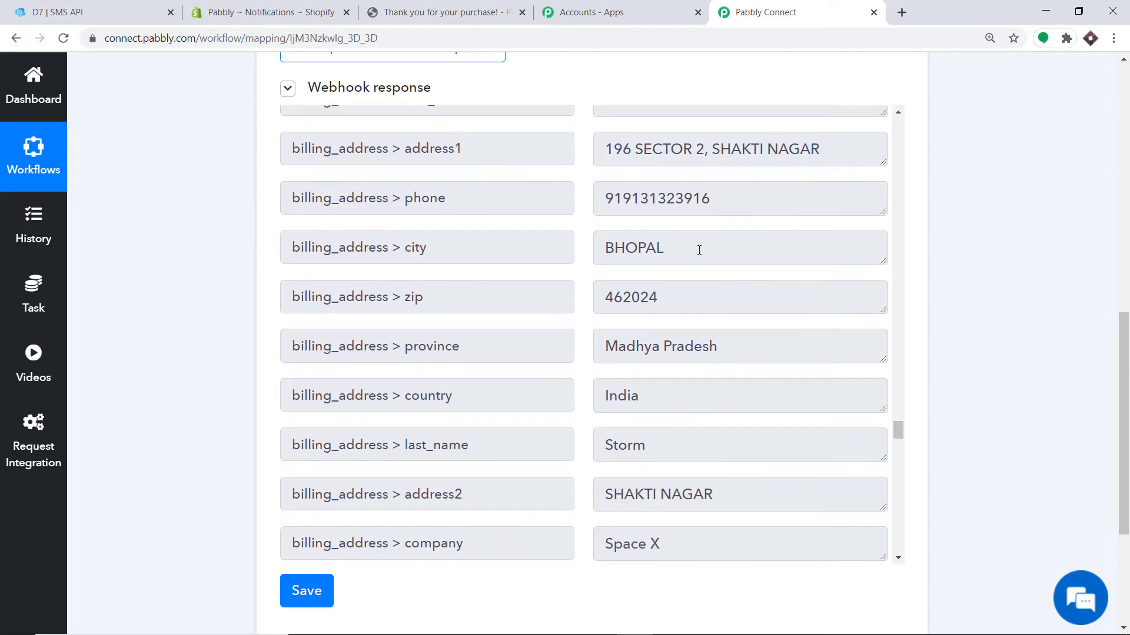
pyautogui.scroll(-2, 699, 249)
pyautogui.scroll(-2, 689, 277)
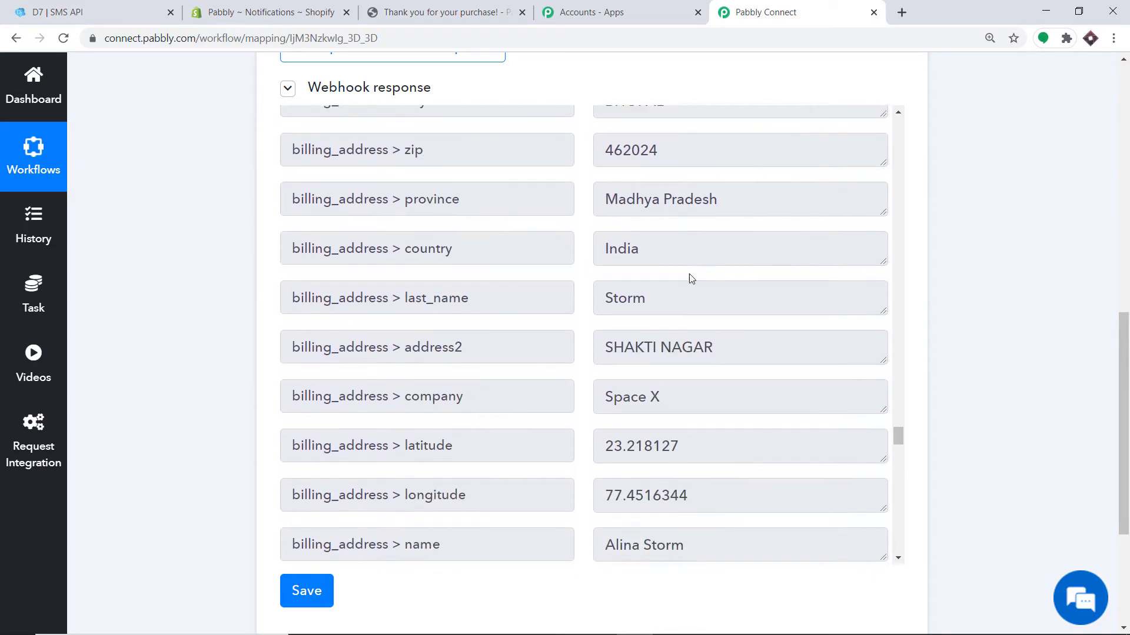
pyautogui.scroll(-2, 537, 343)
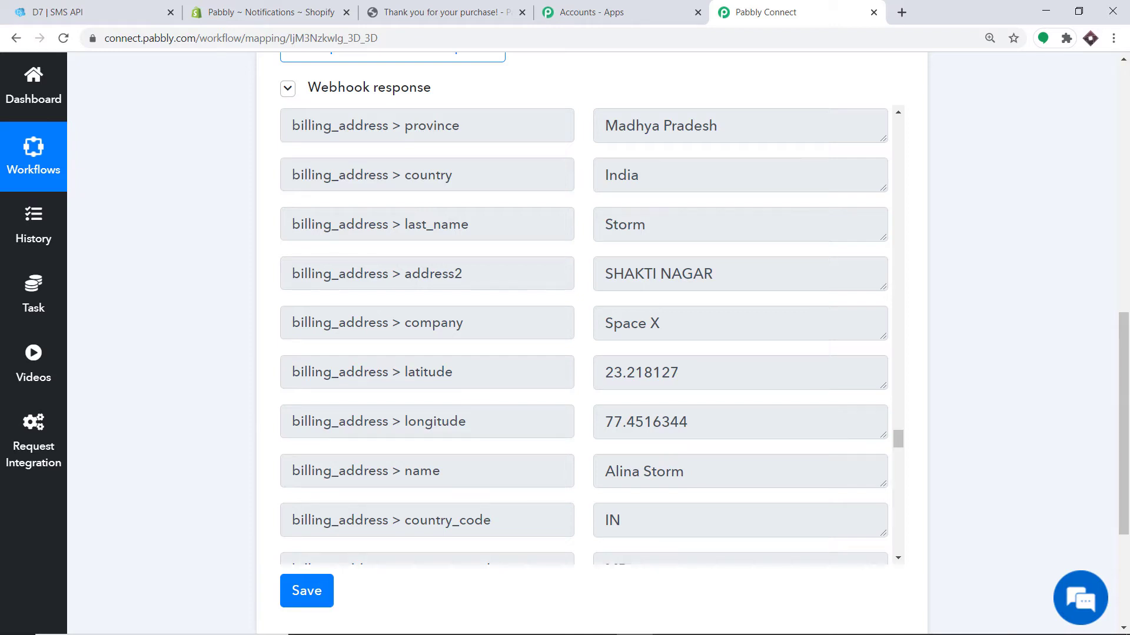
pyautogui.scroll(-4, 815, 308)
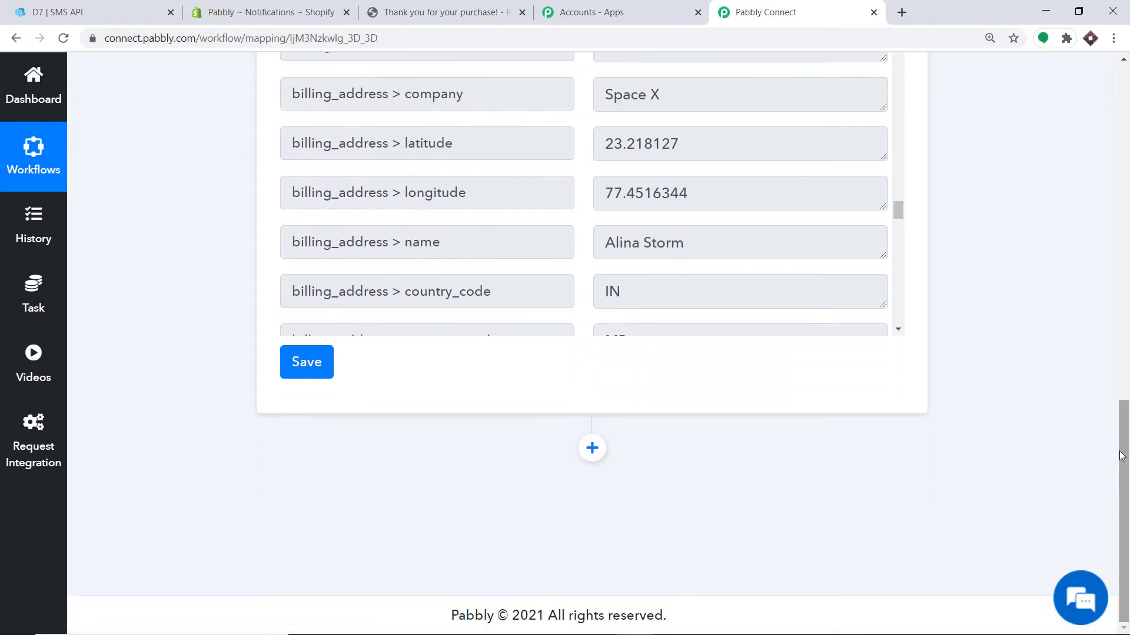
# Step: Add a D7 Networks action using the Send SMS event and begin connecting a D7 account
pyautogui.click(592, 447)
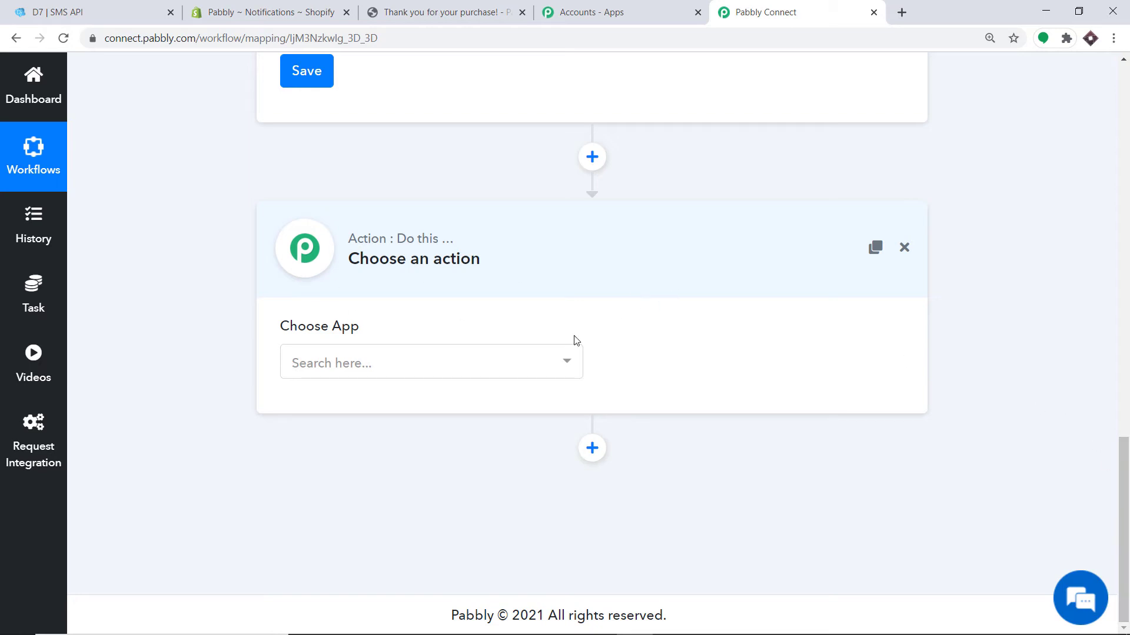
pyautogui.click(410, 360)
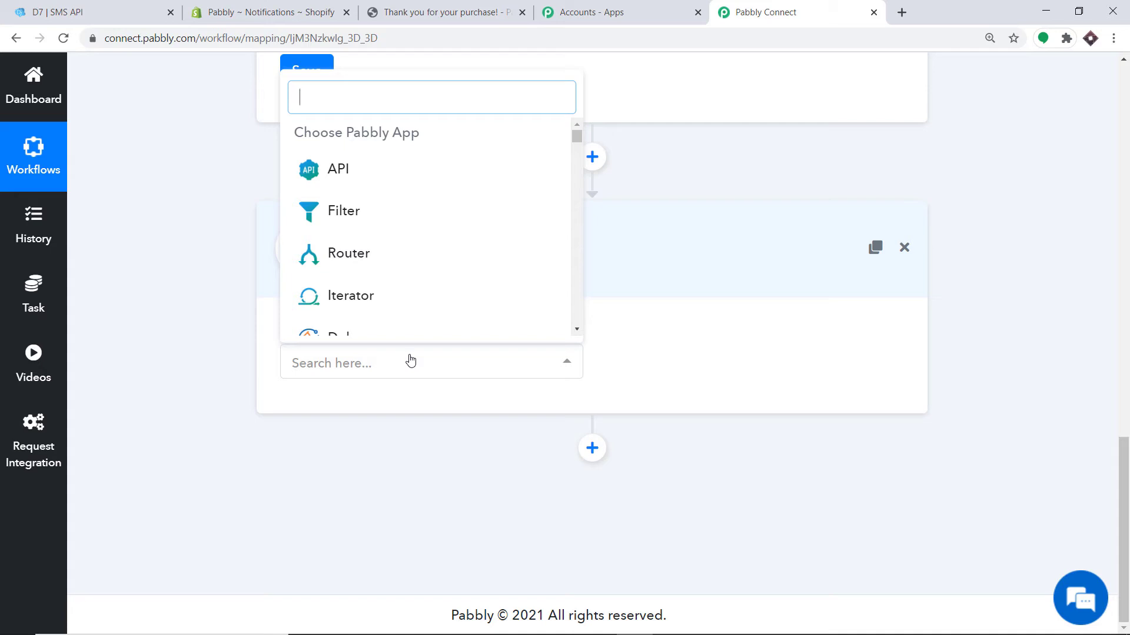
pyautogui.write('d7')
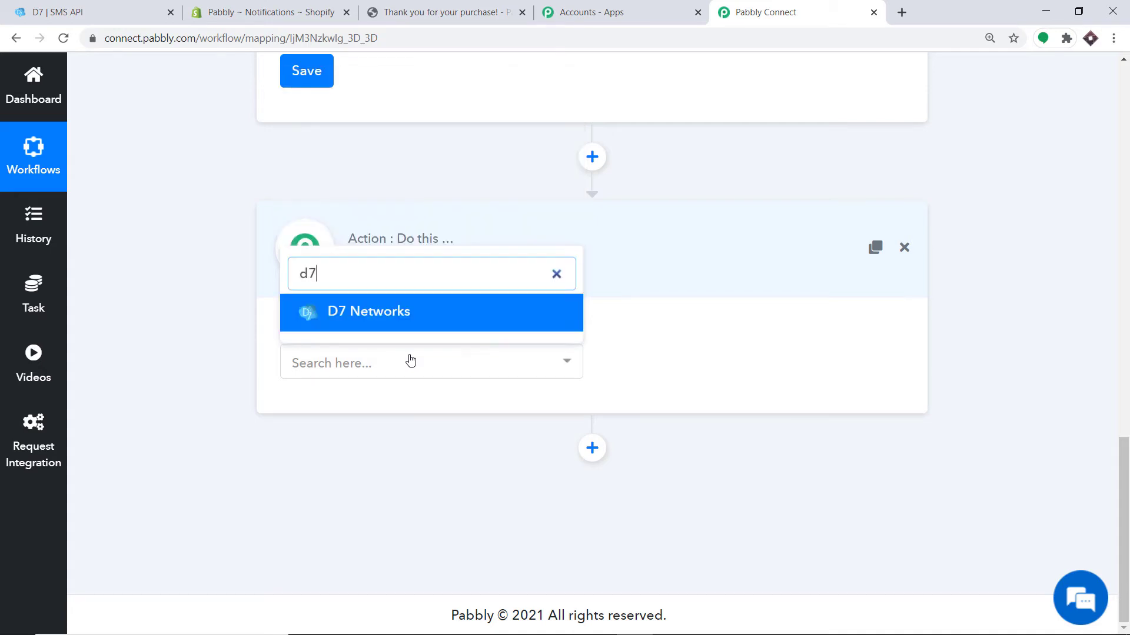
pyautogui.click(400, 315)
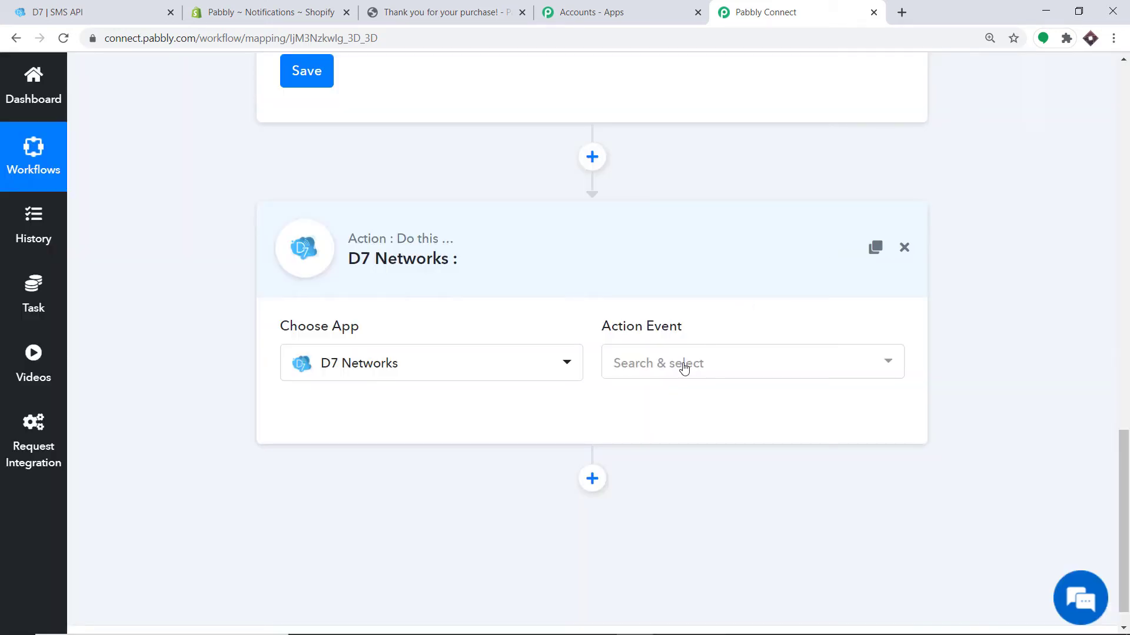
pyautogui.click(682, 365)
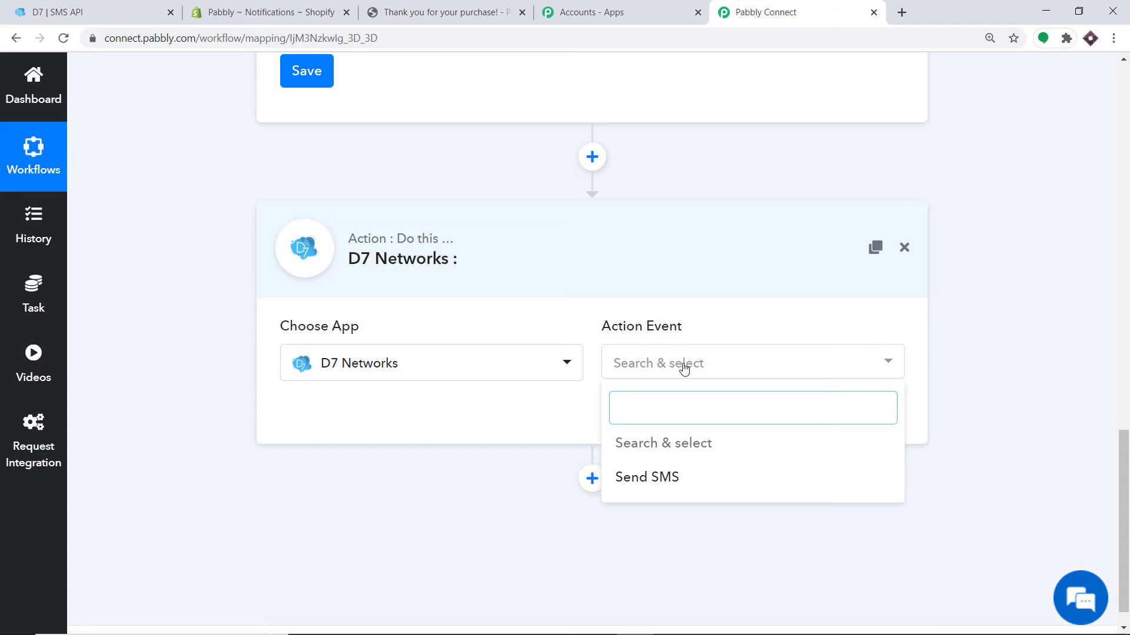
pyautogui.click(659, 476)
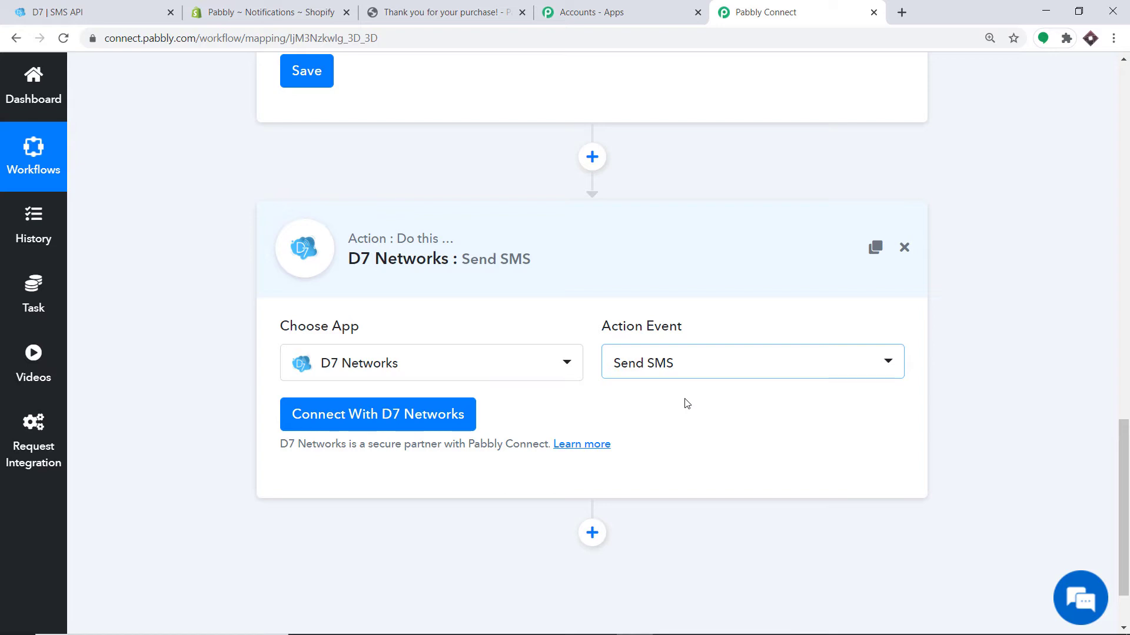
pyautogui.click(398, 419)
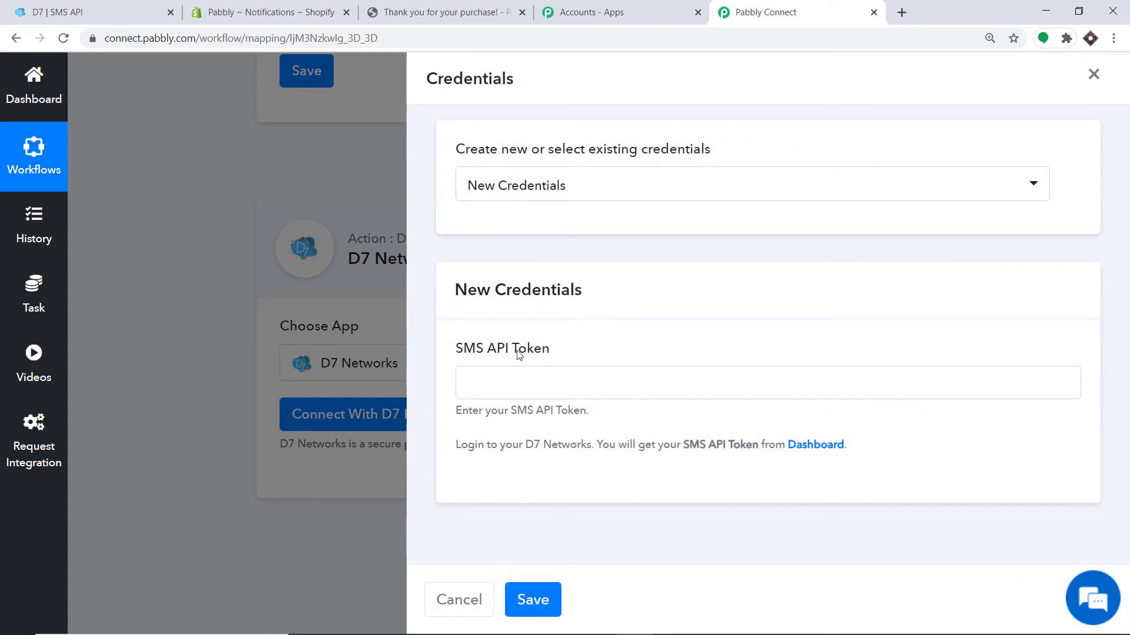
# Step: Open the D7 Networks dashboard home page displaying the SMS API token
pyautogui.click(113, 7)
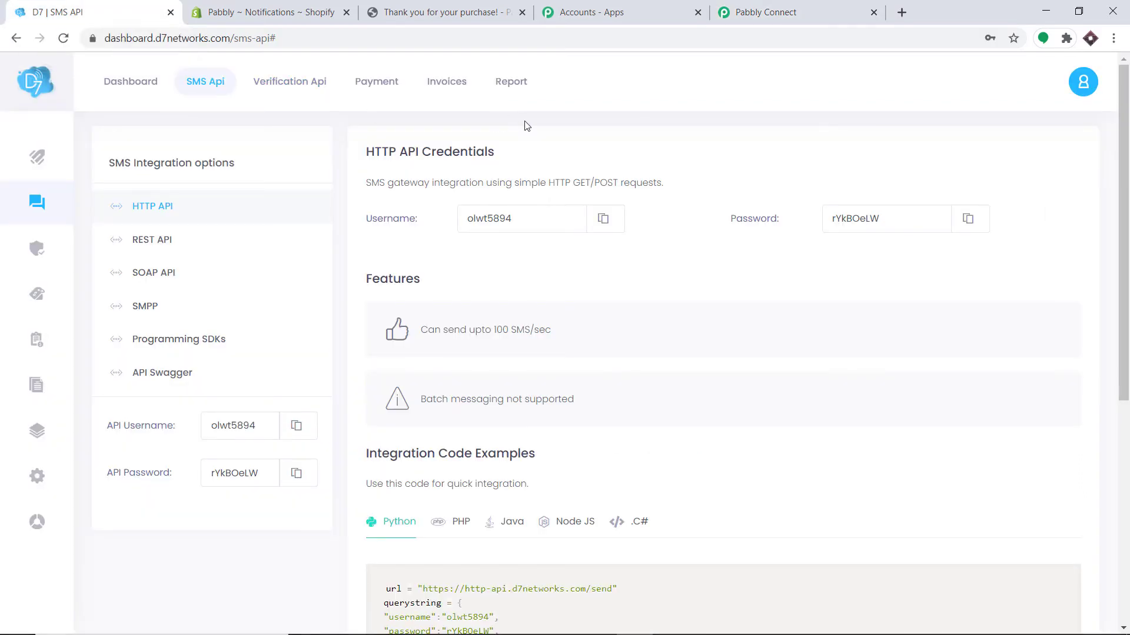
pyautogui.click(130, 86)
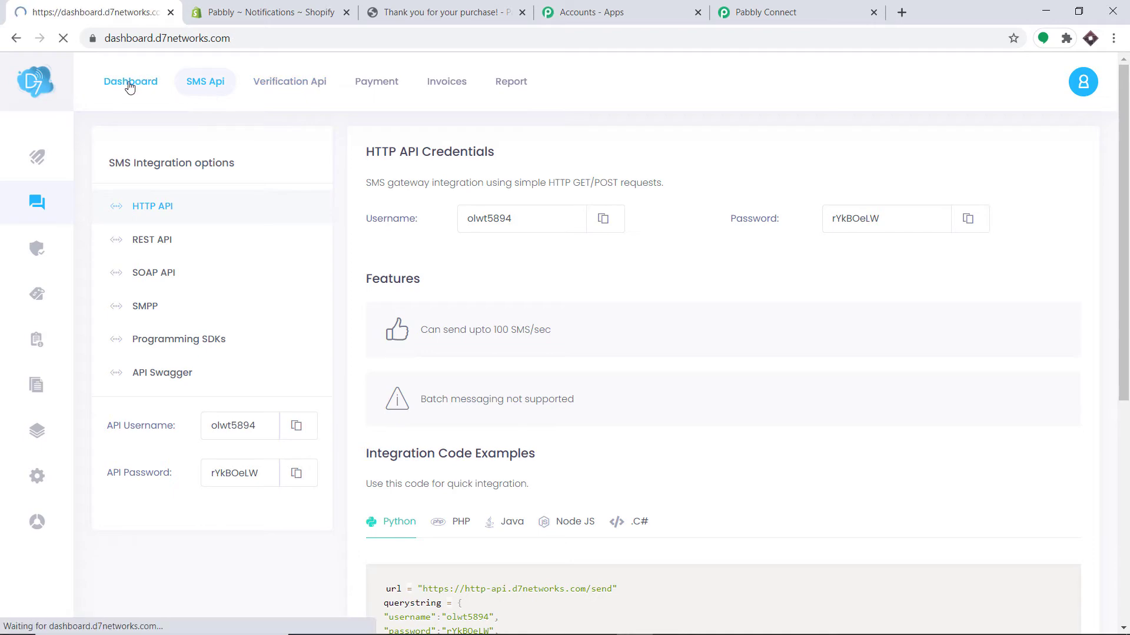
pyautogui.scroll(-2, 394, 253)
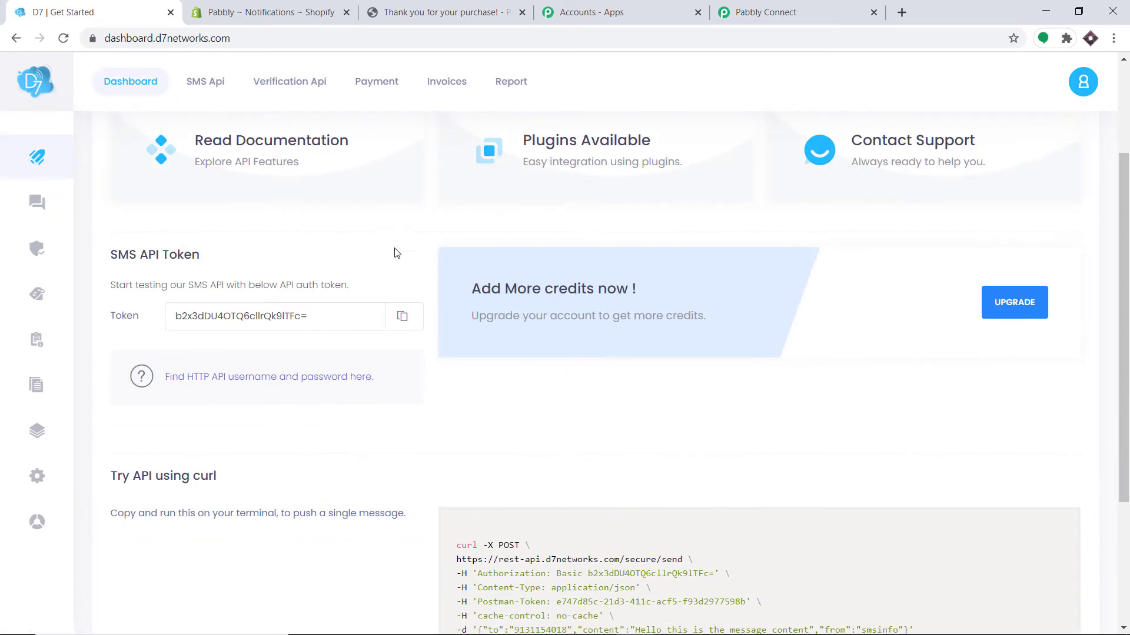
# Step: Copy the D7 SMS API token into Pabbly's SMS API Token field and save the connection
pyautogui.click(404, 319)
pyautogui.click(791, 7)
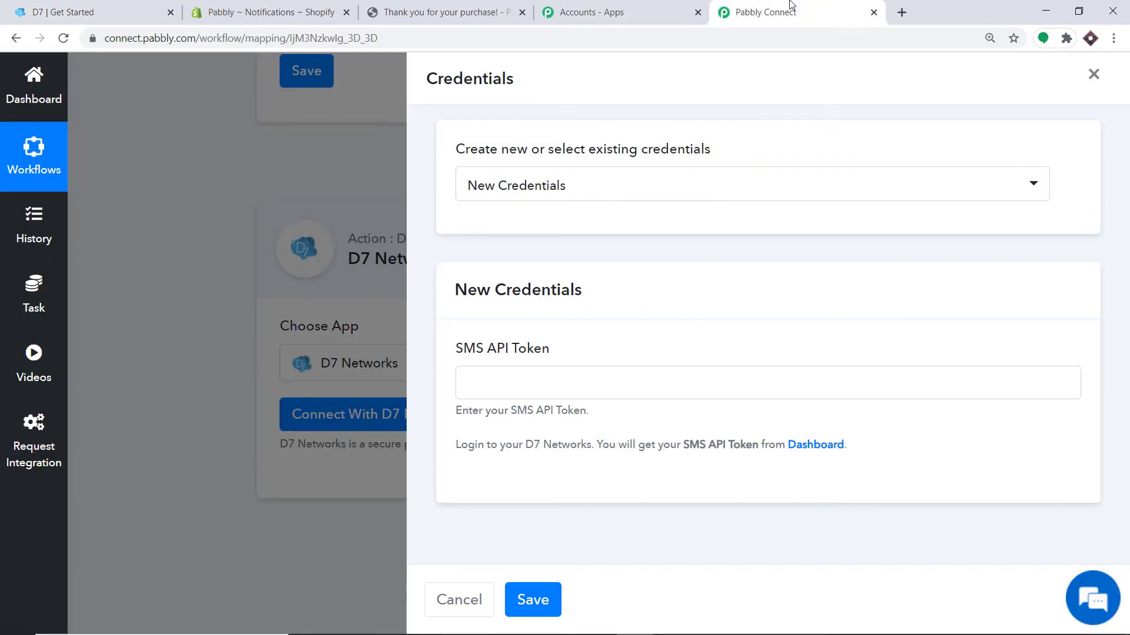
pyautogui.click(472, 384)
pyautogui.rightClick(473, 386)
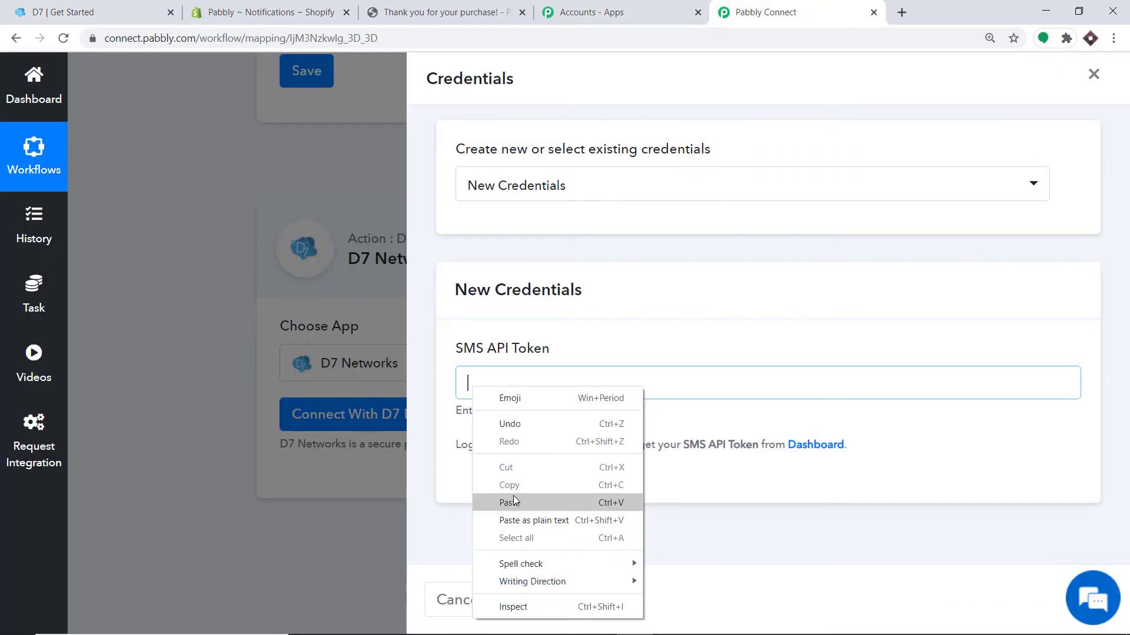
pyautogui.click(510, 502)
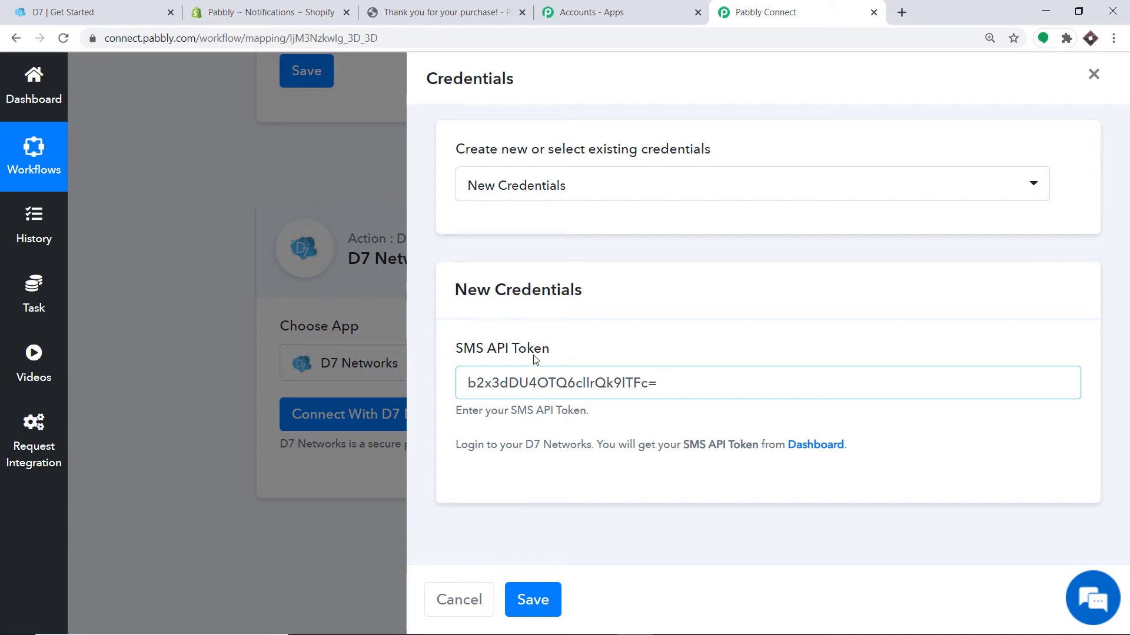
pyautogui.click(541, 603)
pyautogui.scroll(-4, 810, 280)
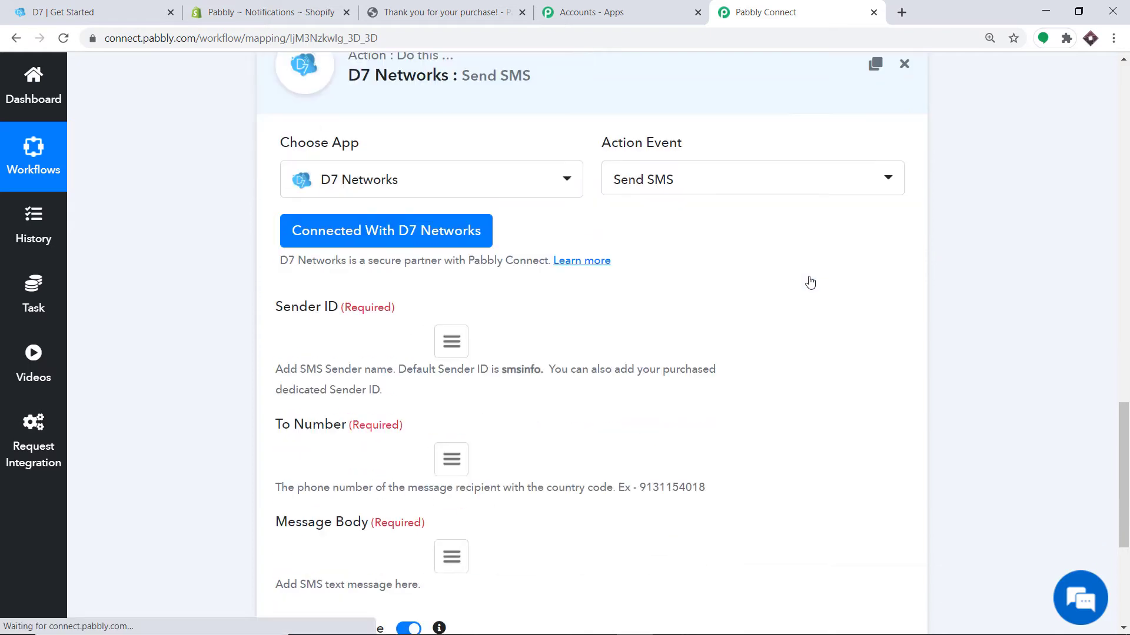
# Step: Copy 'smsinfo' from the Sender ID help text and paste it into the Sender ID field
pyautogui.scroll(-1, 832, 247)
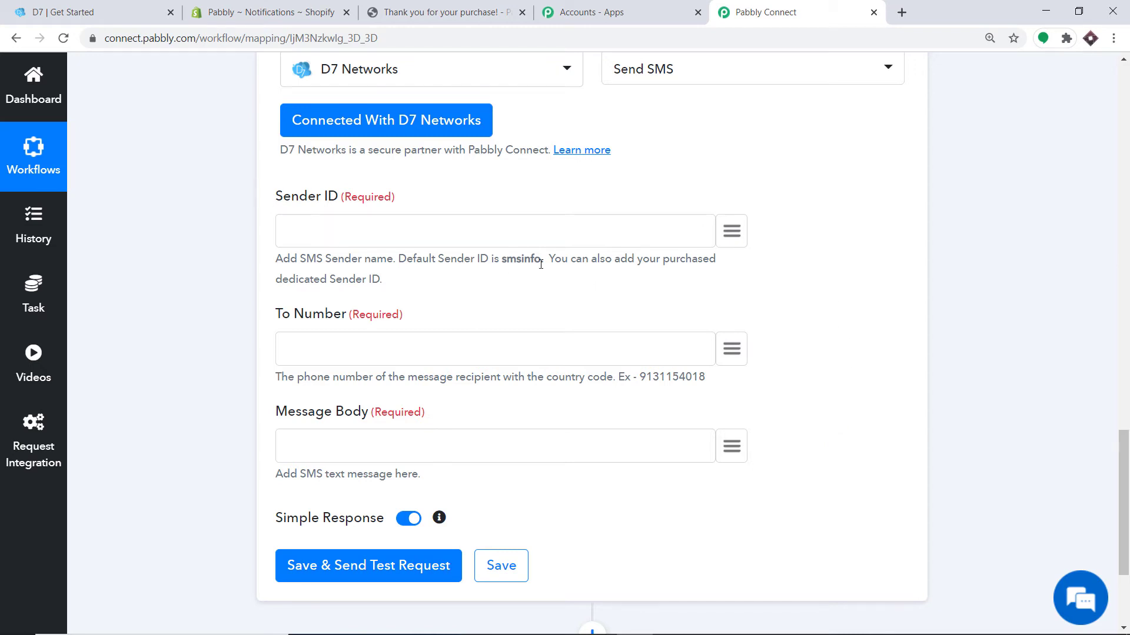
pyautogui.moveTo(541, 264); pyautogui.dragTo(504, 264)
pyautogui.rightClick(509, 263)
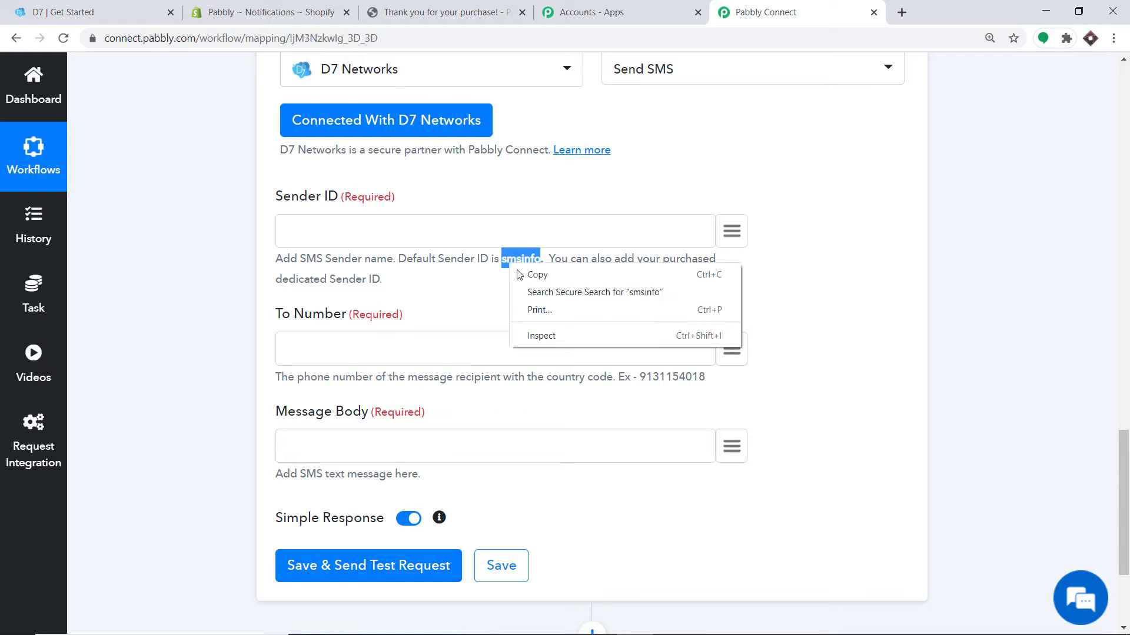
pyautogui.click(520, 276)
pyautogui.rightClick(328, 236)
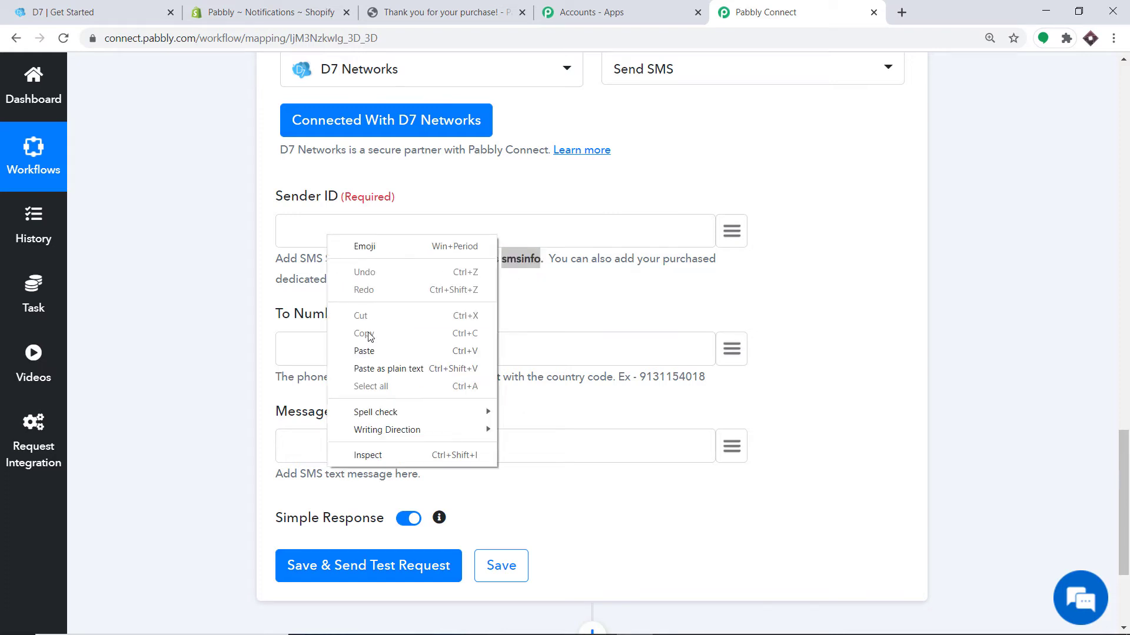
pyautogui.click(368, 350)
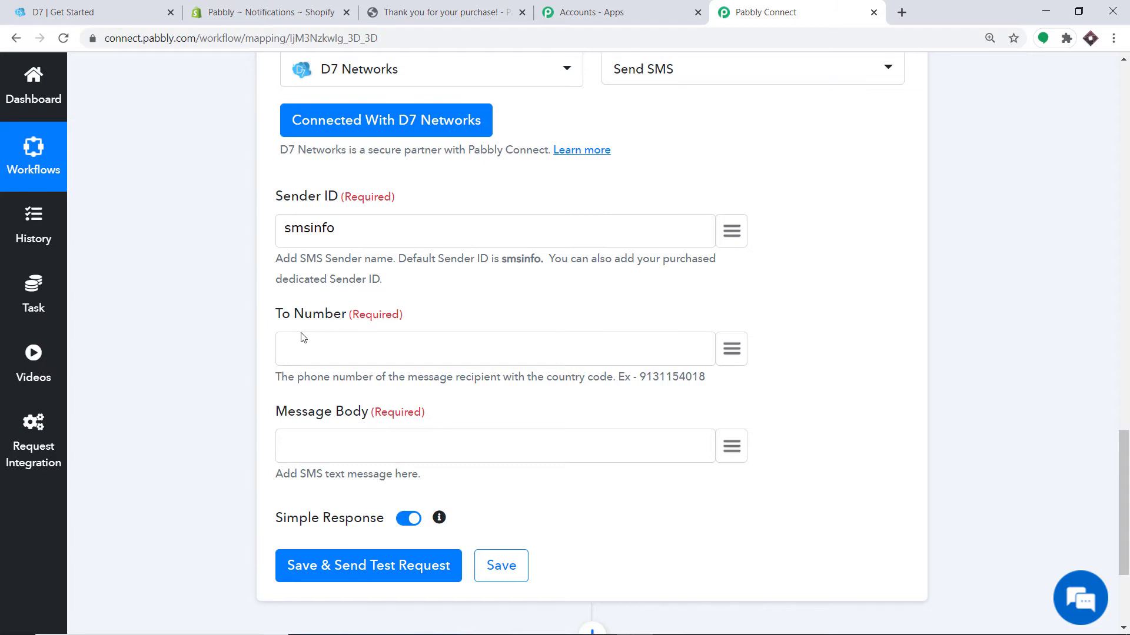
pyautogui.scroll(-1, 288, 329)
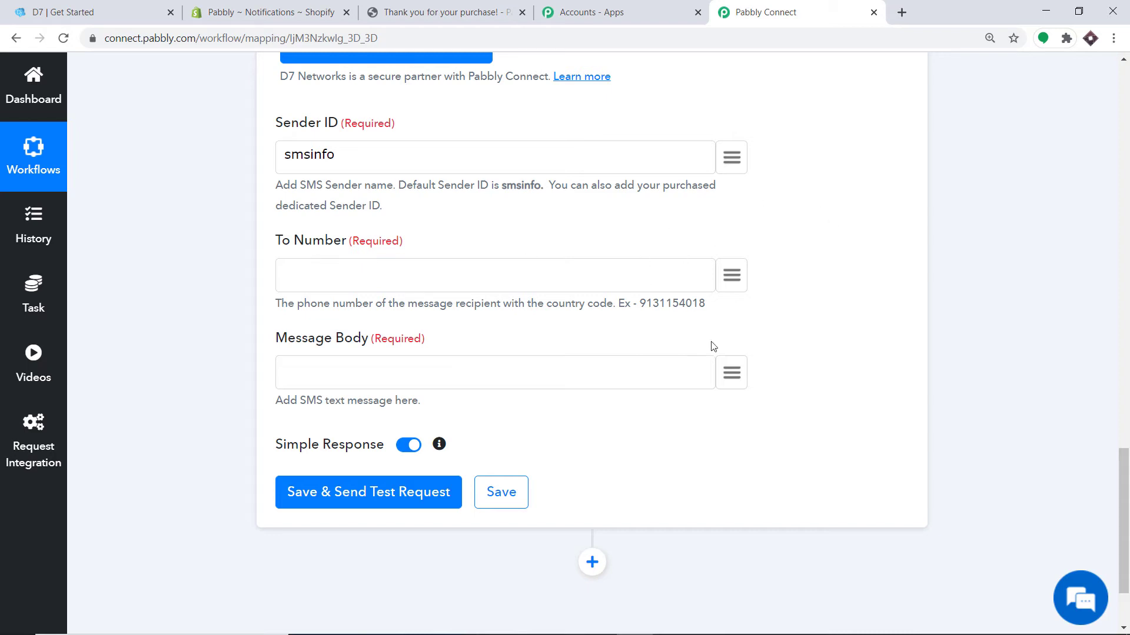
# Step: Map To Number to the Shopify trigger's billing_address > phone field
pyautogui.click(725, 281)
pyautogui.scroll(-5, 670, 432)
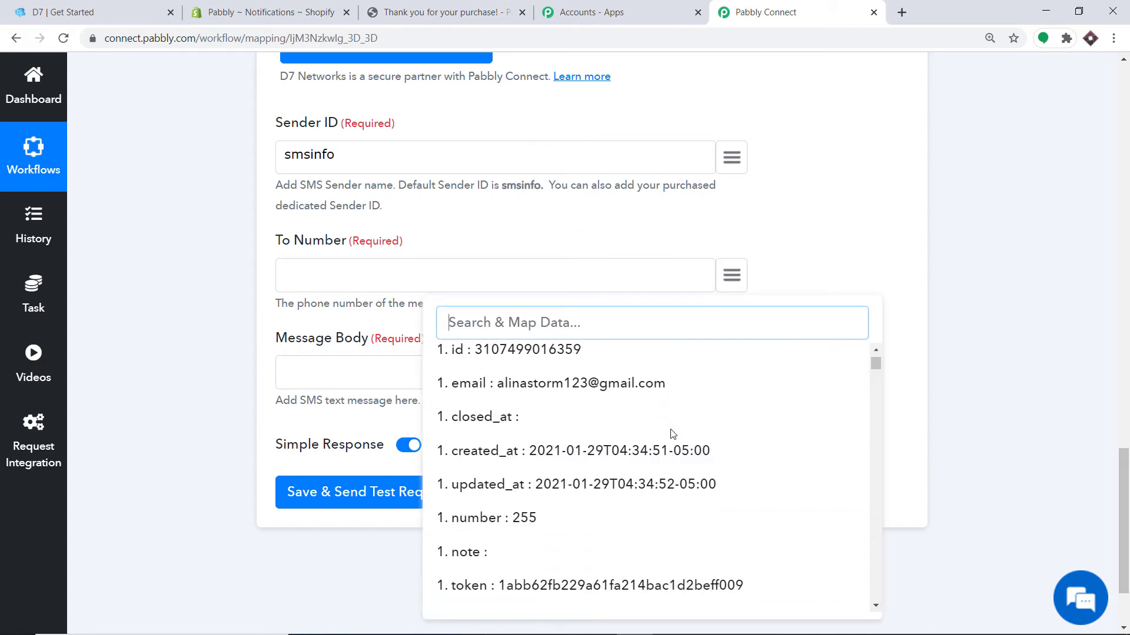
pyautogui.scroll(-12, 671, 436)
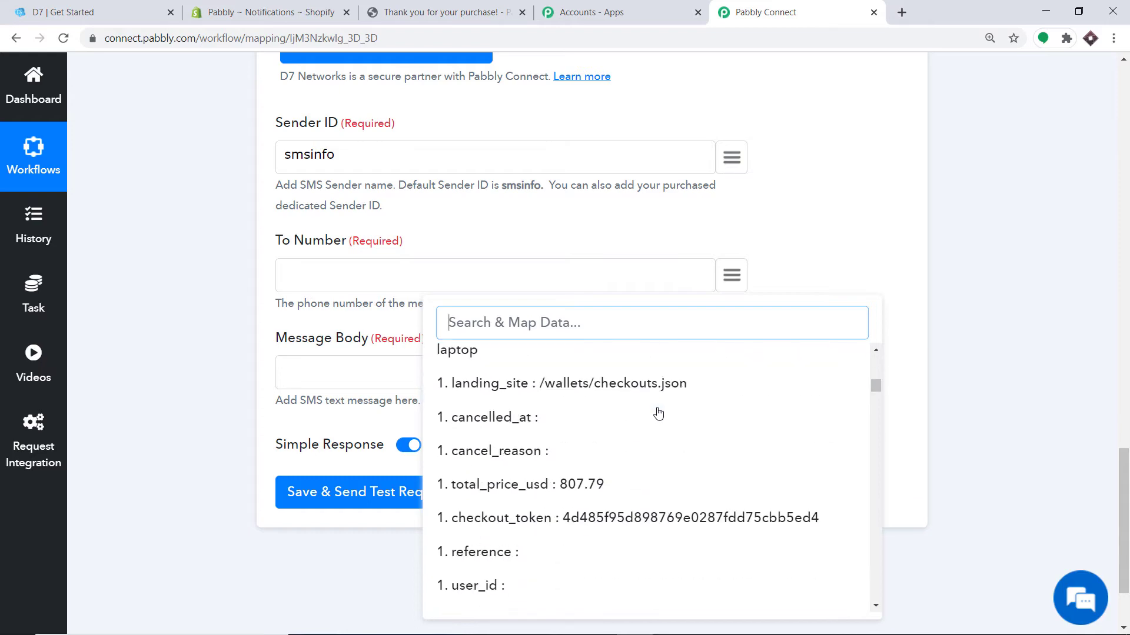
pyautogui.scroll(-10, 651, 408)
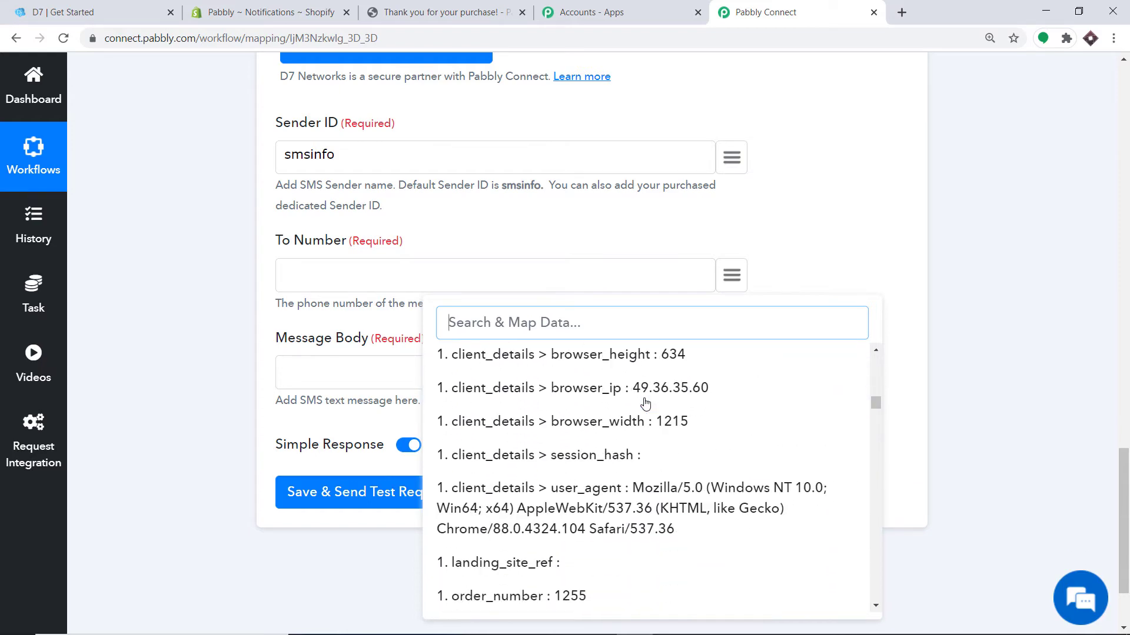
pyautogui.scroll(-10, 646, 404)
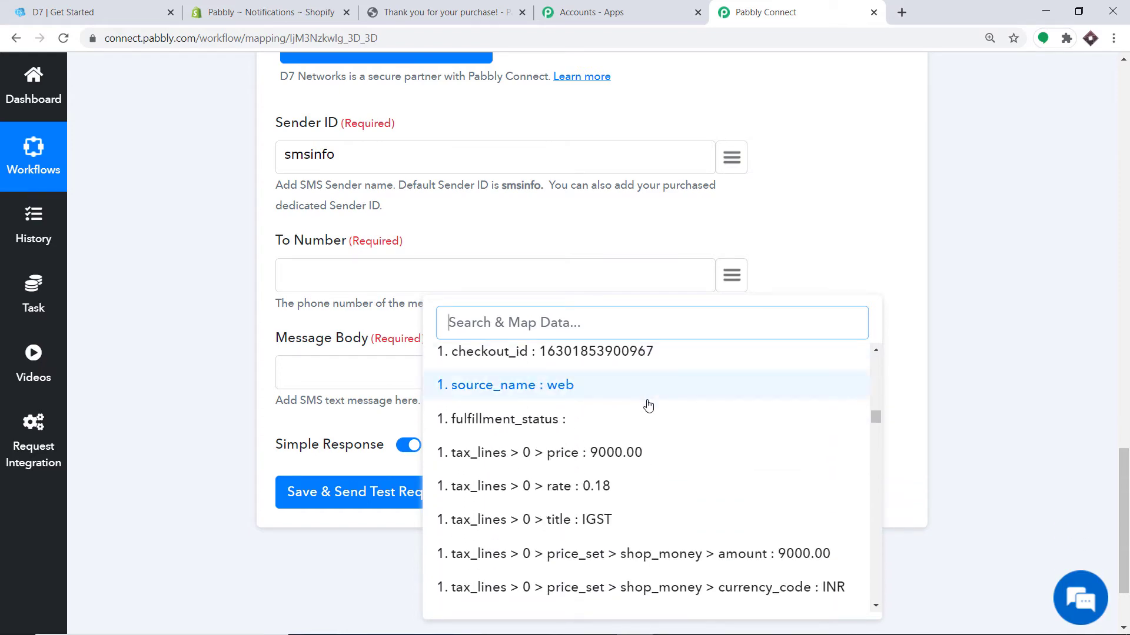
pyautogui.scroll(-10, 647, 404)
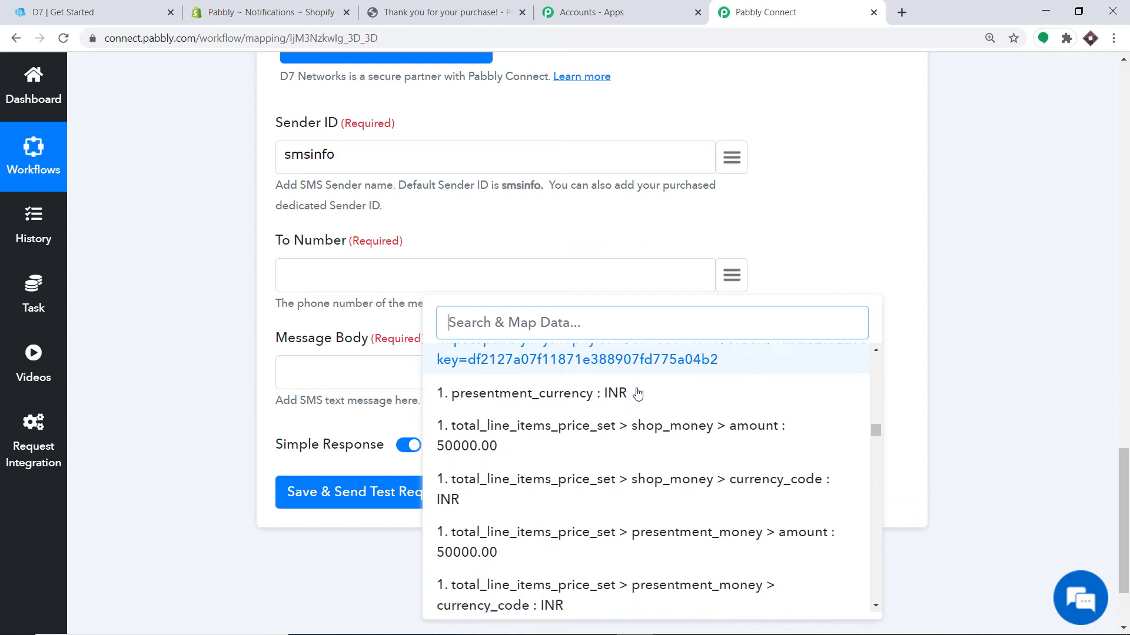
pyautogui.scroll(-5, 638, 399)
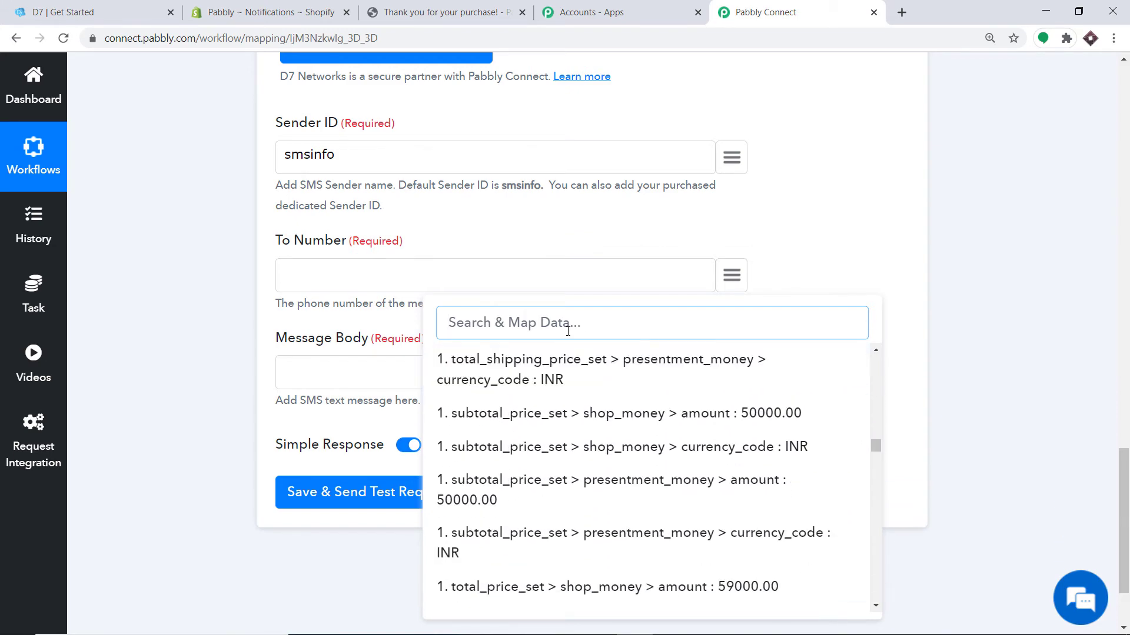
pyautogui.write('pho')
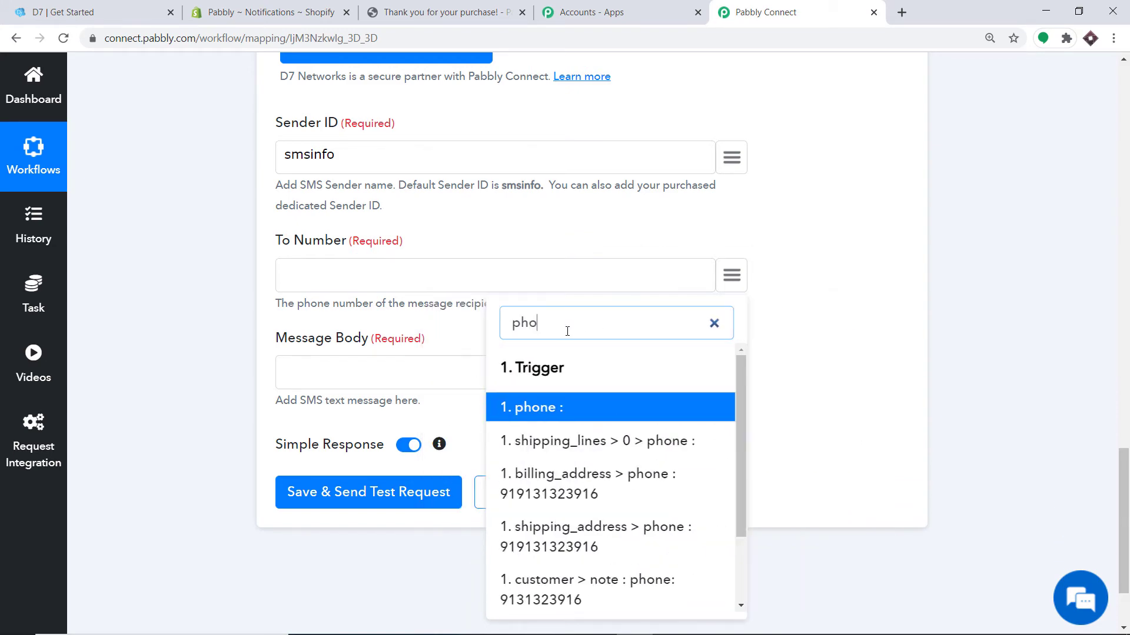
pyautogui.click(577, 495)
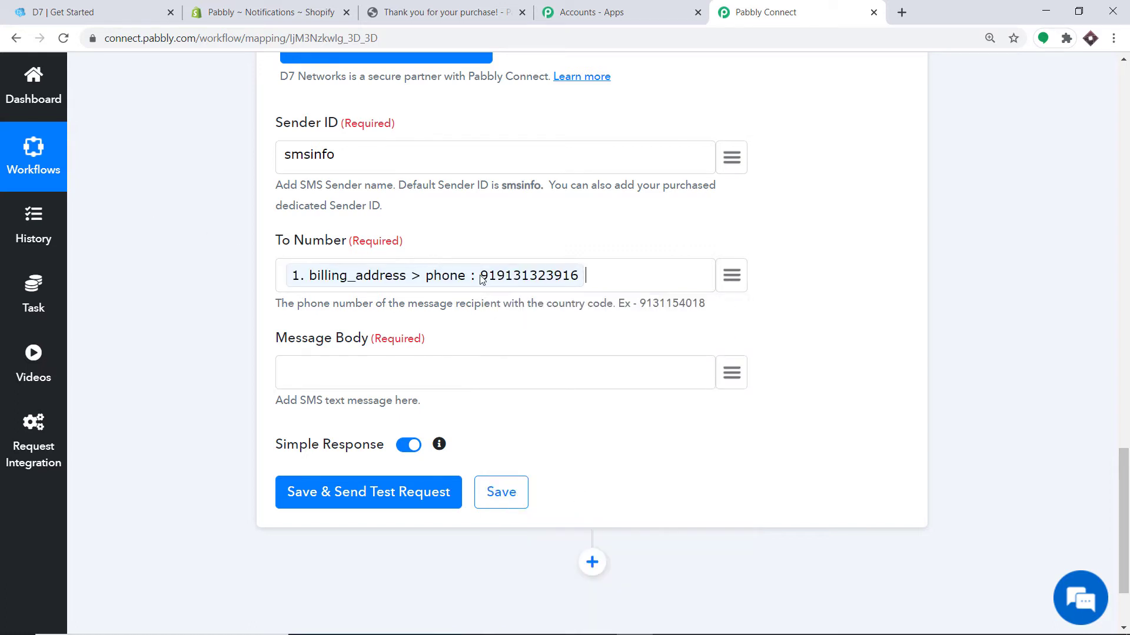
pyautogui.scroll(-3, 356, 323)
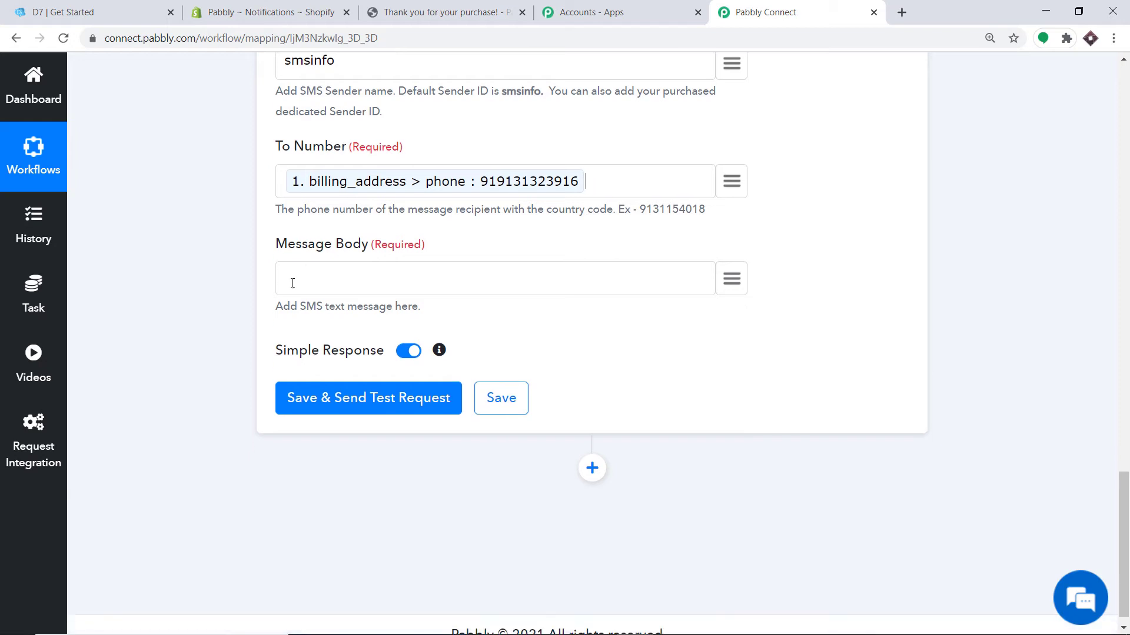
# Step: Start the Message Body with the text 'Thank You for purchase Mr/Ms'
pyautogui.scroll(-1, 311, 267)
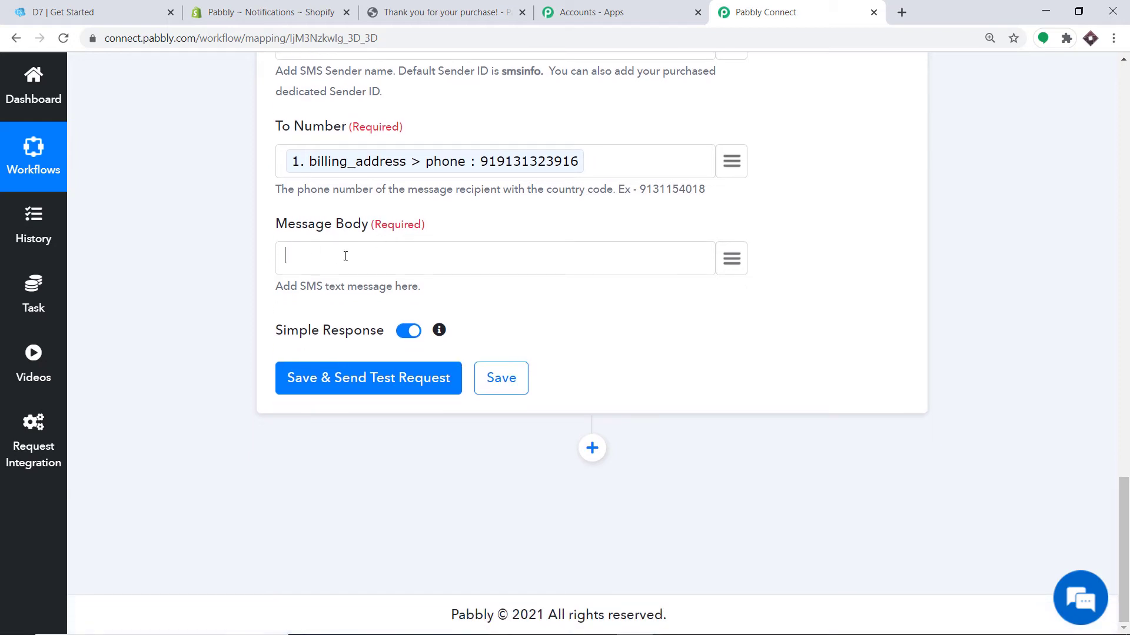
pyautogui.write('Thank You for pur')
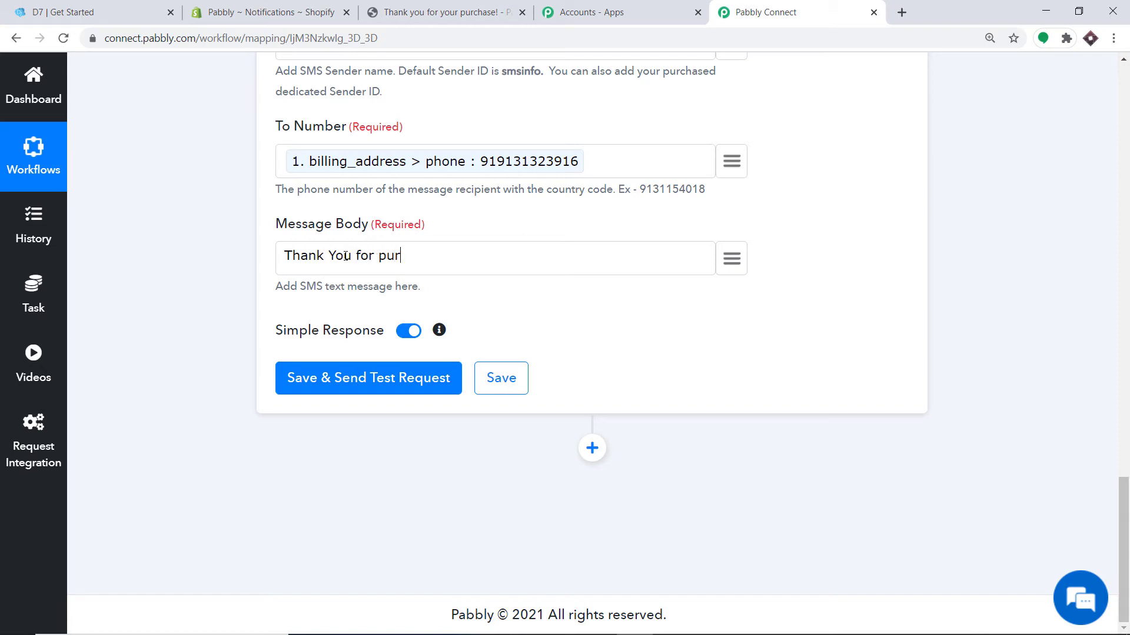
pyautogui.write('chase Mr/Ms')
# Step: Insert the billing first and last names, followed by 'with email address'
pyautogui.click(740, 259)
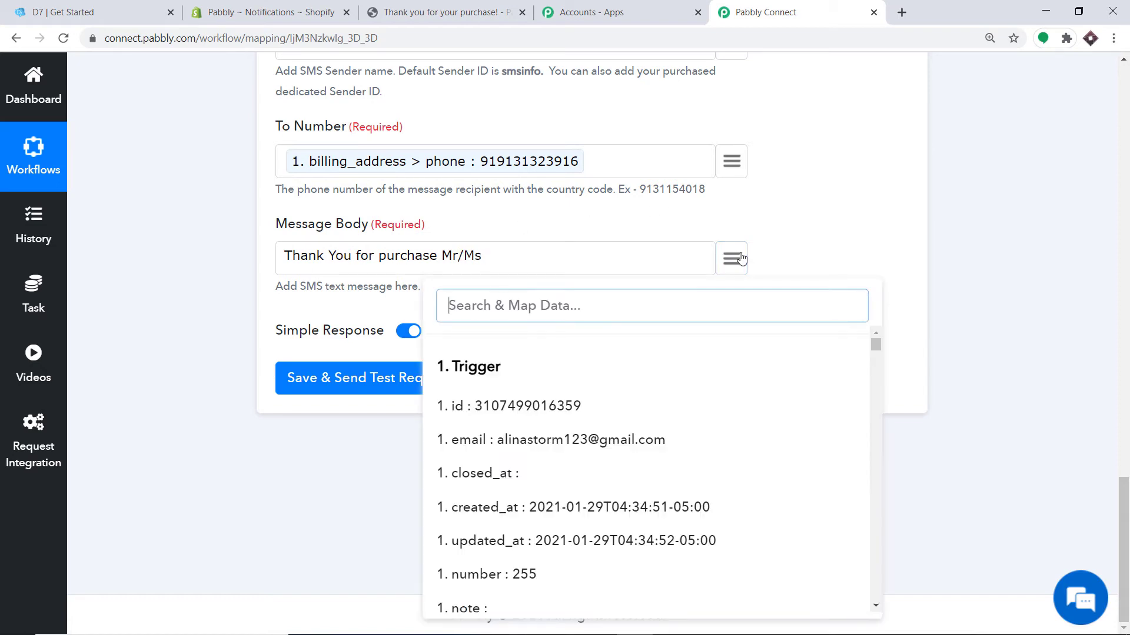
pyautogui.write('alina')
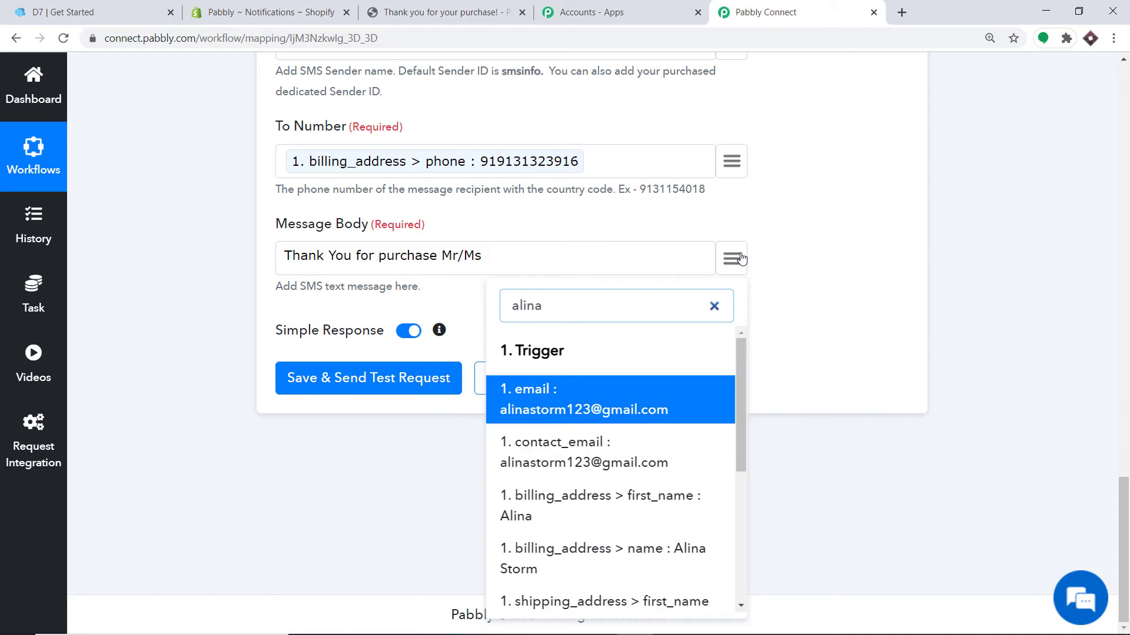
pyautogui.click(586, 521)
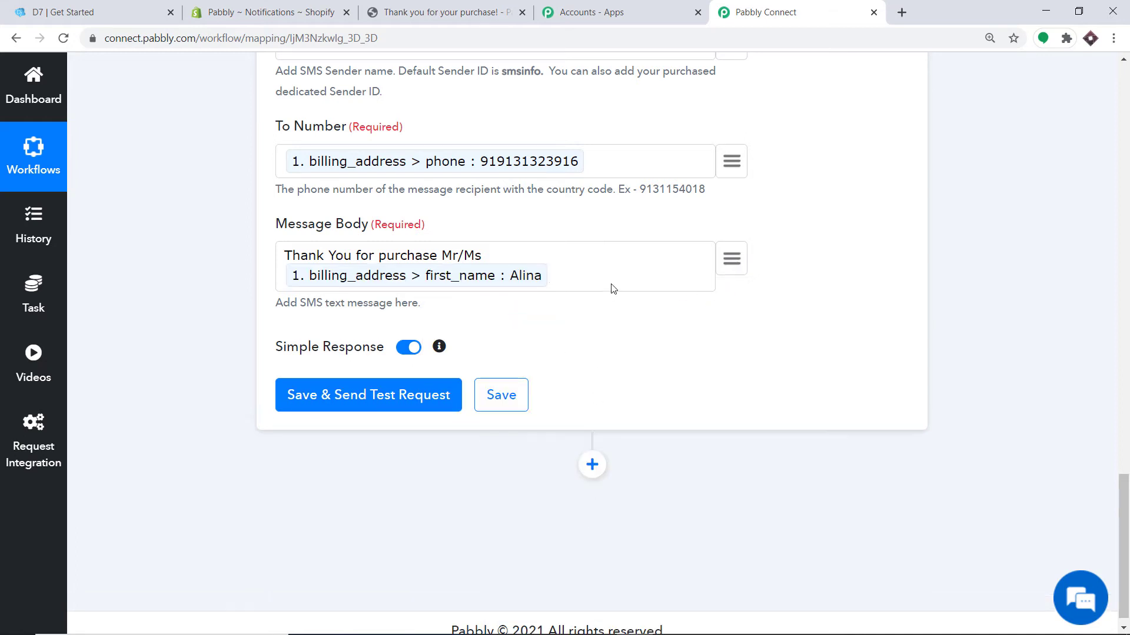
pyautogui.click(739, 262)
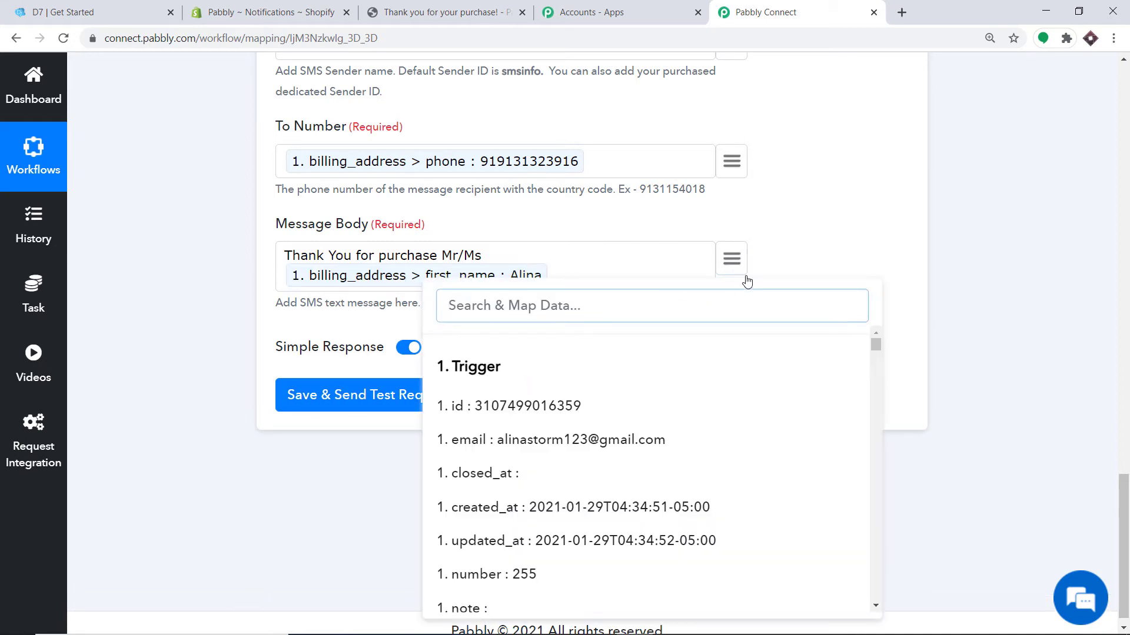
pyautogui.write('sto')
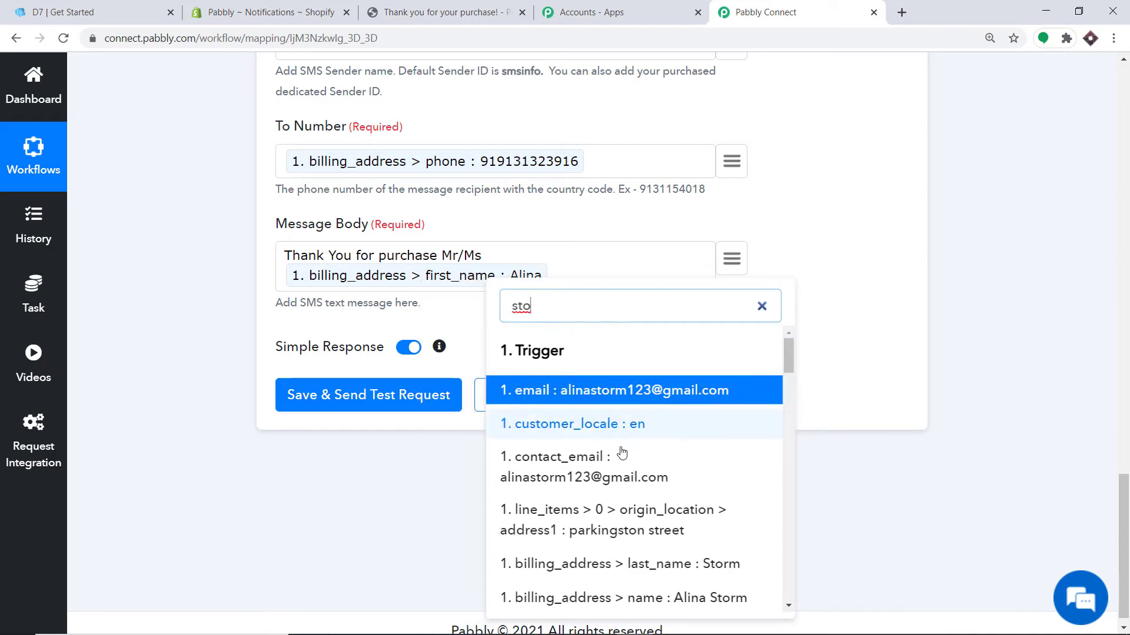
pyautogui.scroll(-1, 647, 494)
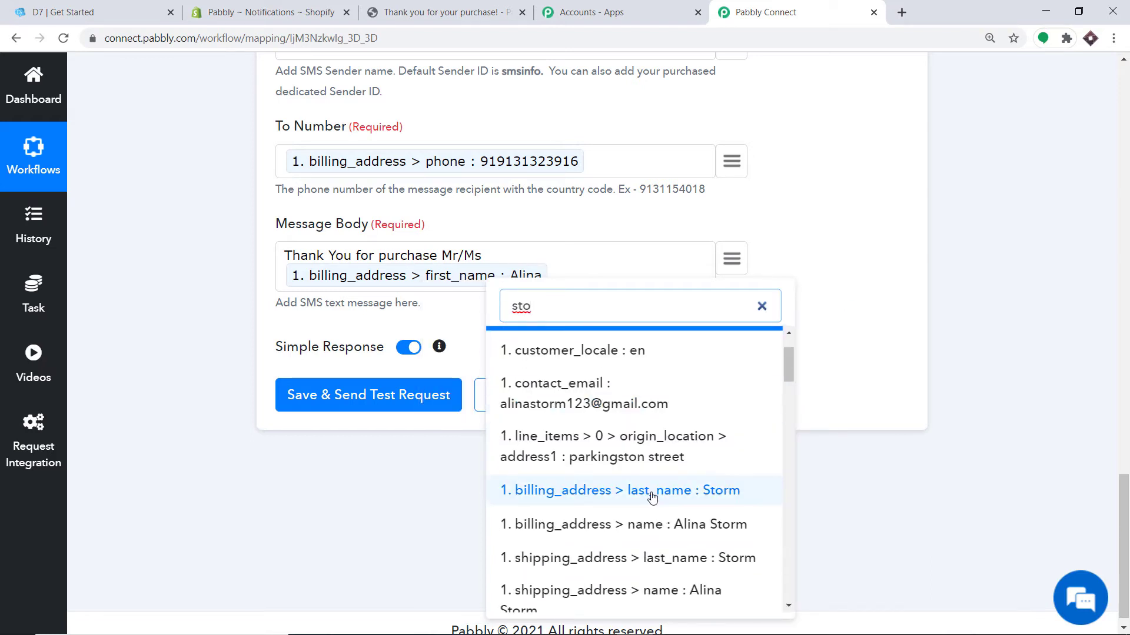
pyautogui.click(653, 493)
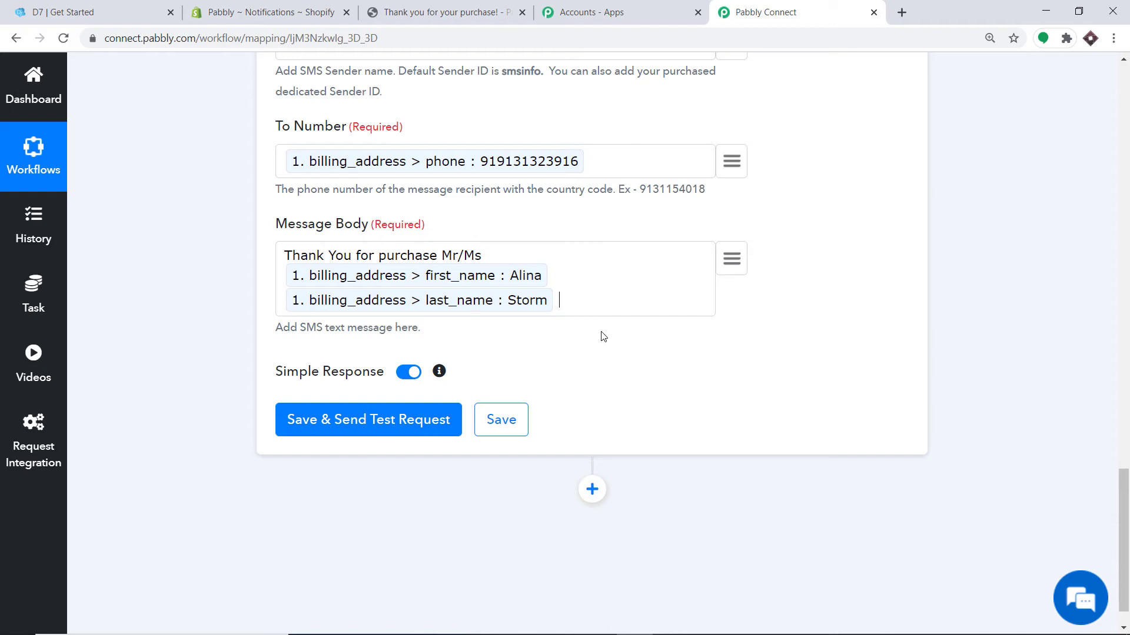
pyautogui.write('with email address')
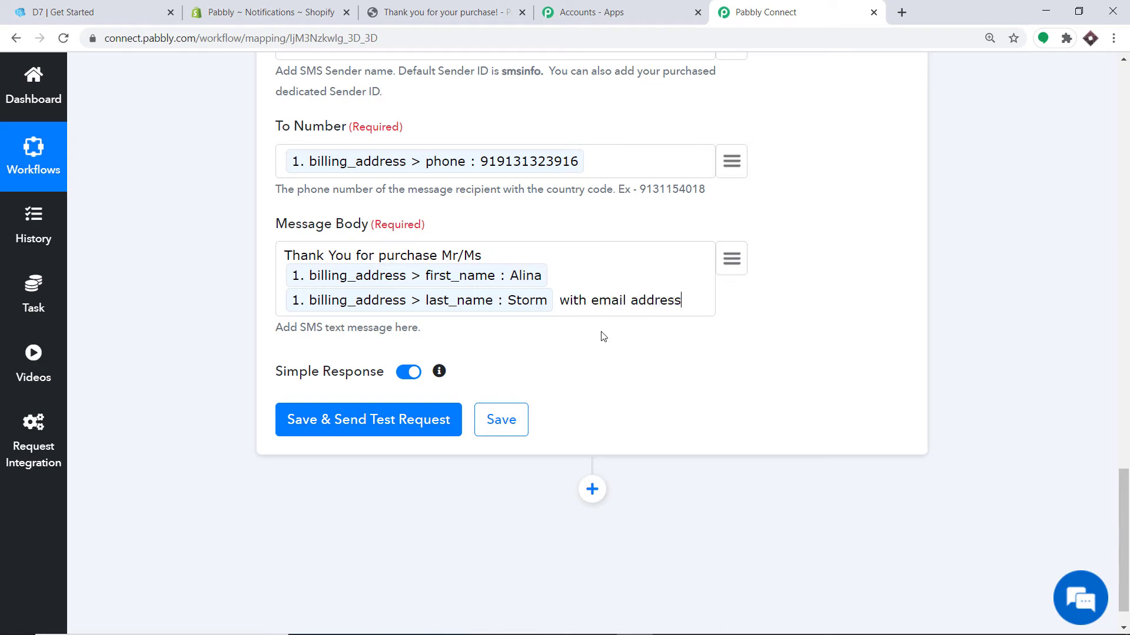
# Step: Insert the customer's email into the message, followed by linking text about the product
pyautogui.click(725, 259)
pyautogui.write('e')
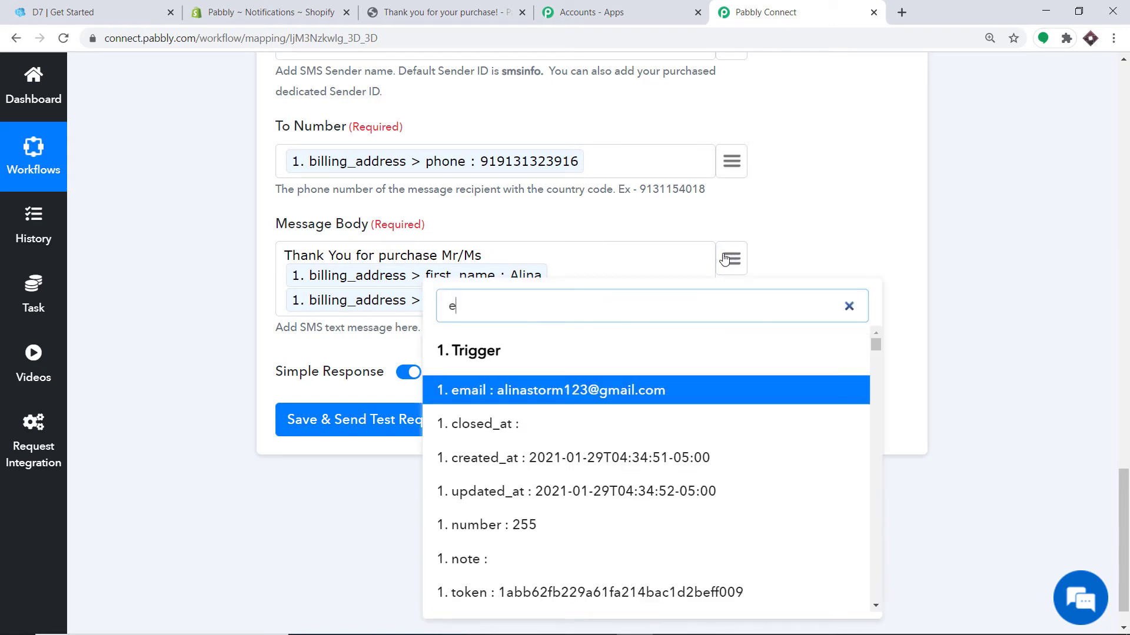
pyautogui.write('mail')
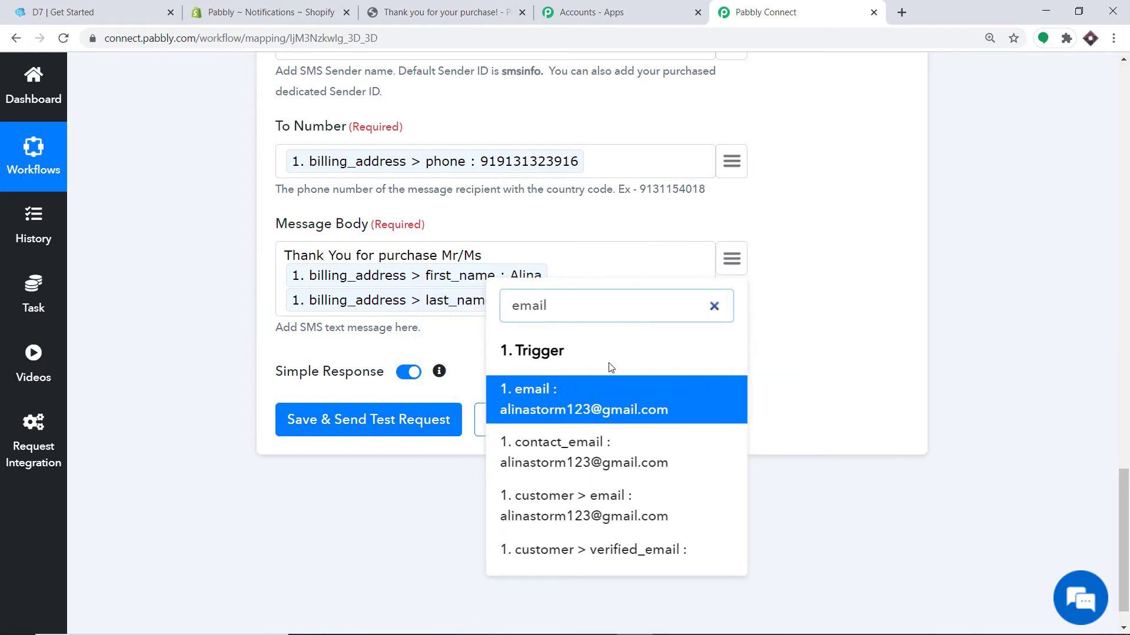
pyautogui.click(622, 415)
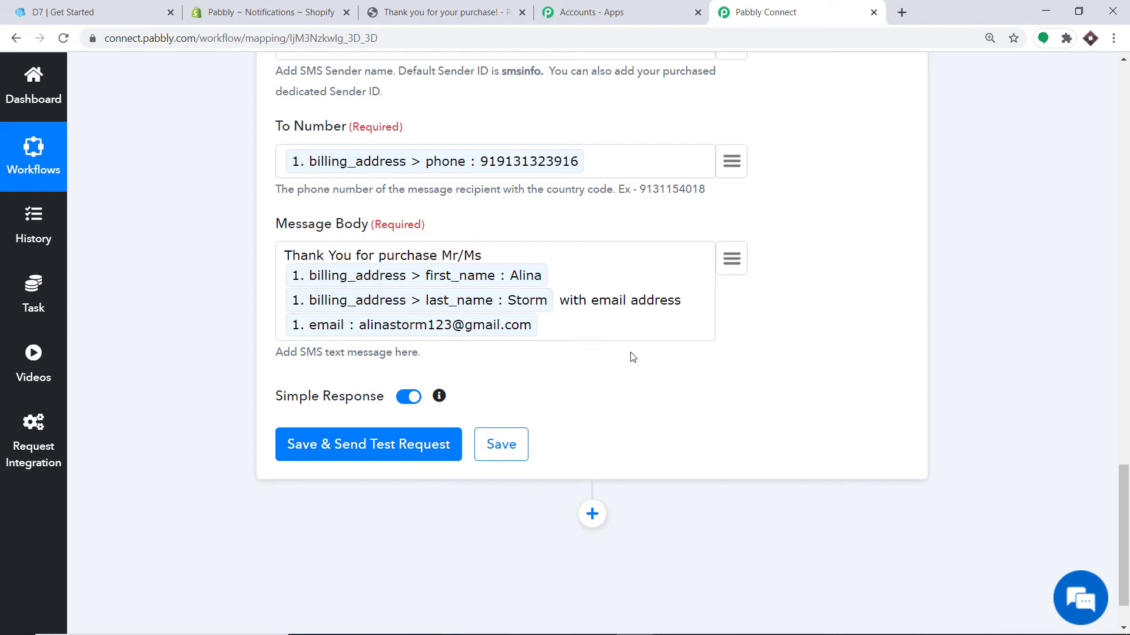
pyautogui.write('and the product ')
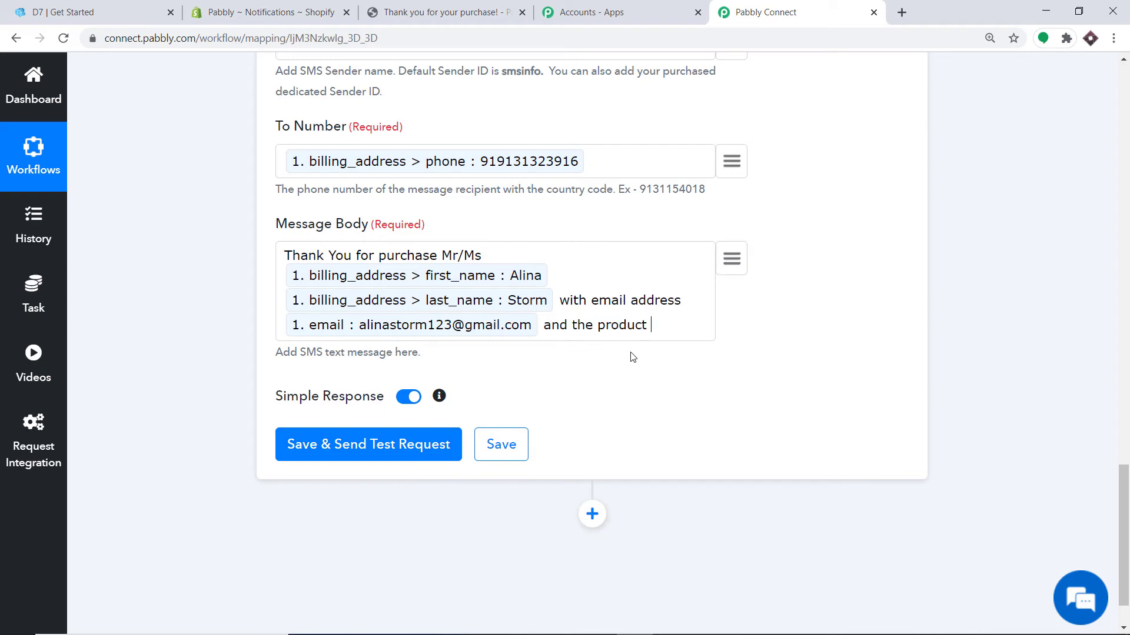
pyautogui.write('wa')
pyautogui.press('BackSpace')
pyautogui.write('w')
pyautogui.press('BackSpace')
# Step: Insert the product ID followed by 'will be delivered at this address'
pyautogui.click(731, 259)
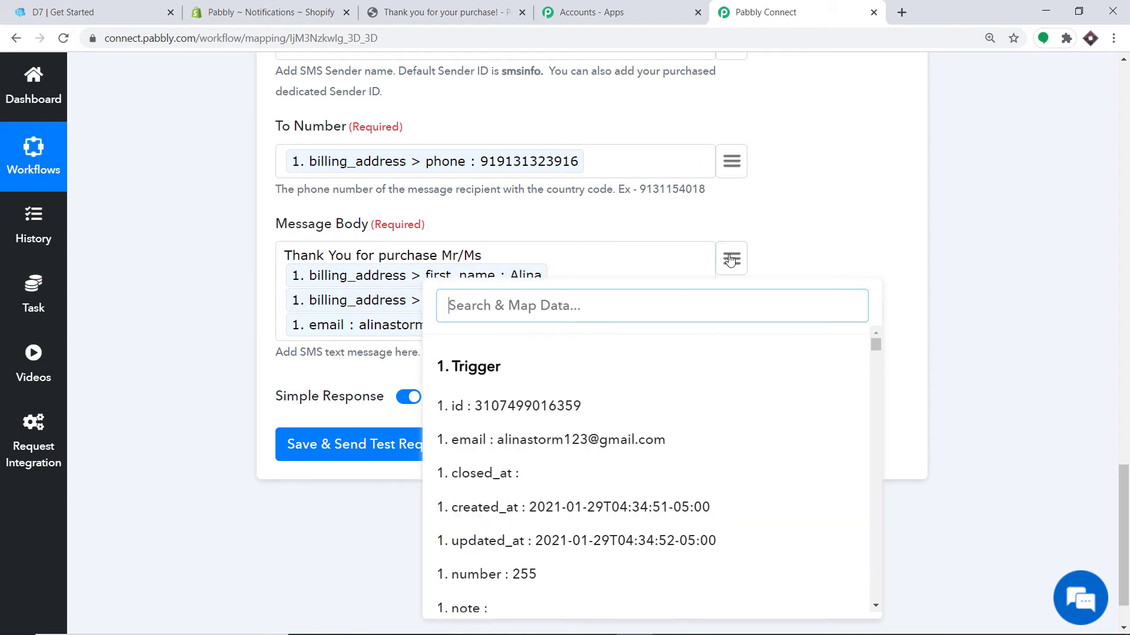
pyautogui.write('prod')
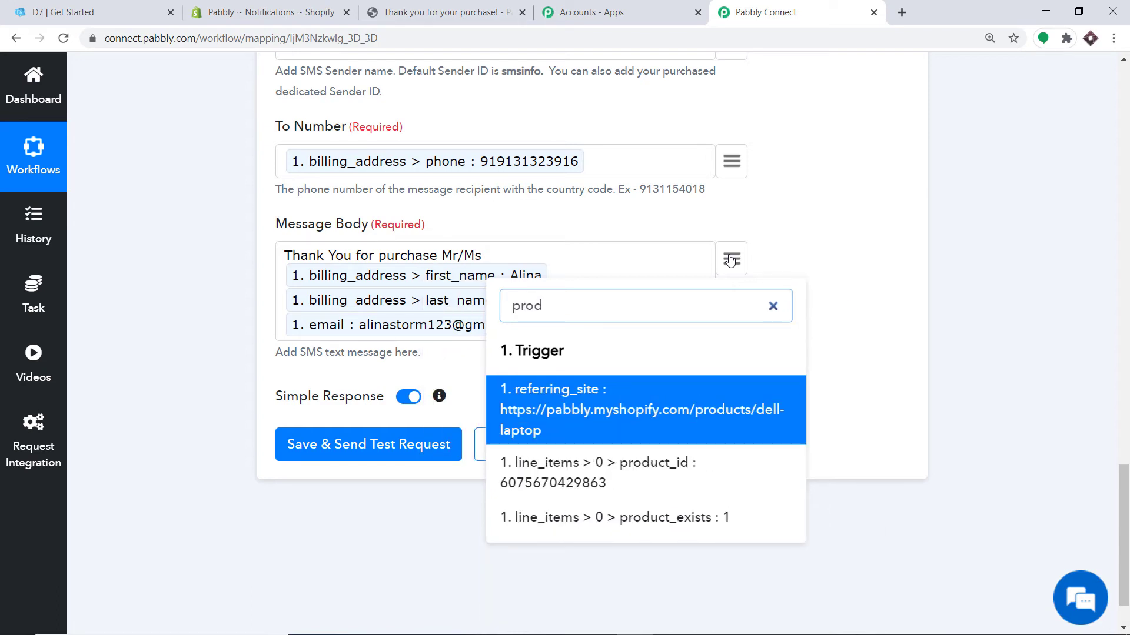
pyautogui.click(618, 492)
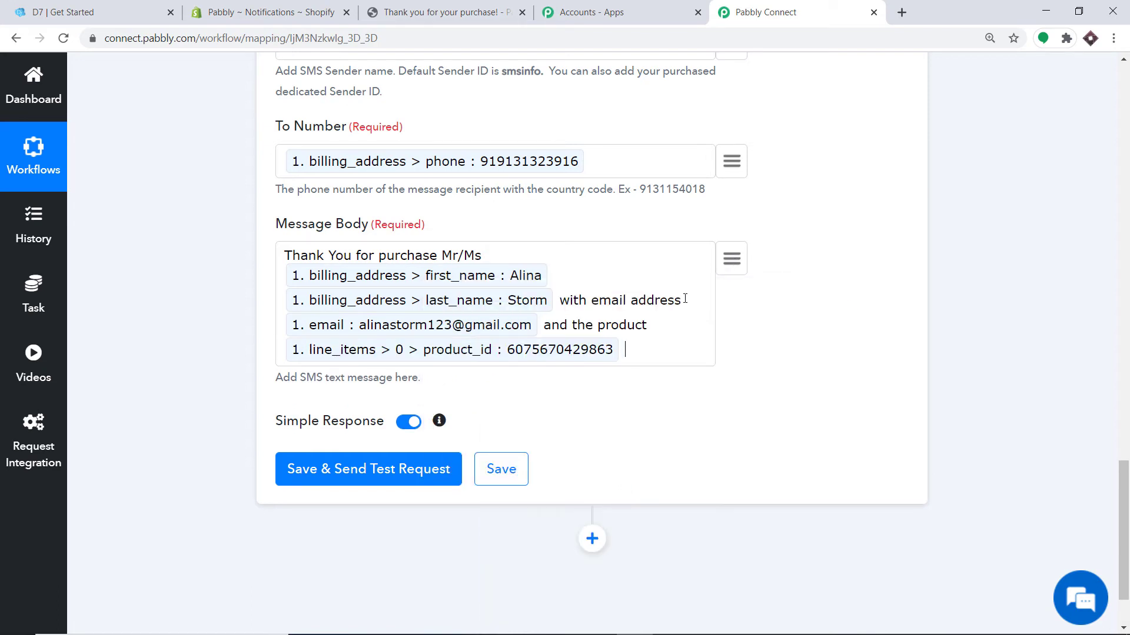
pyautogui.write('will be deliver')
pyautogui.write('ed at th')
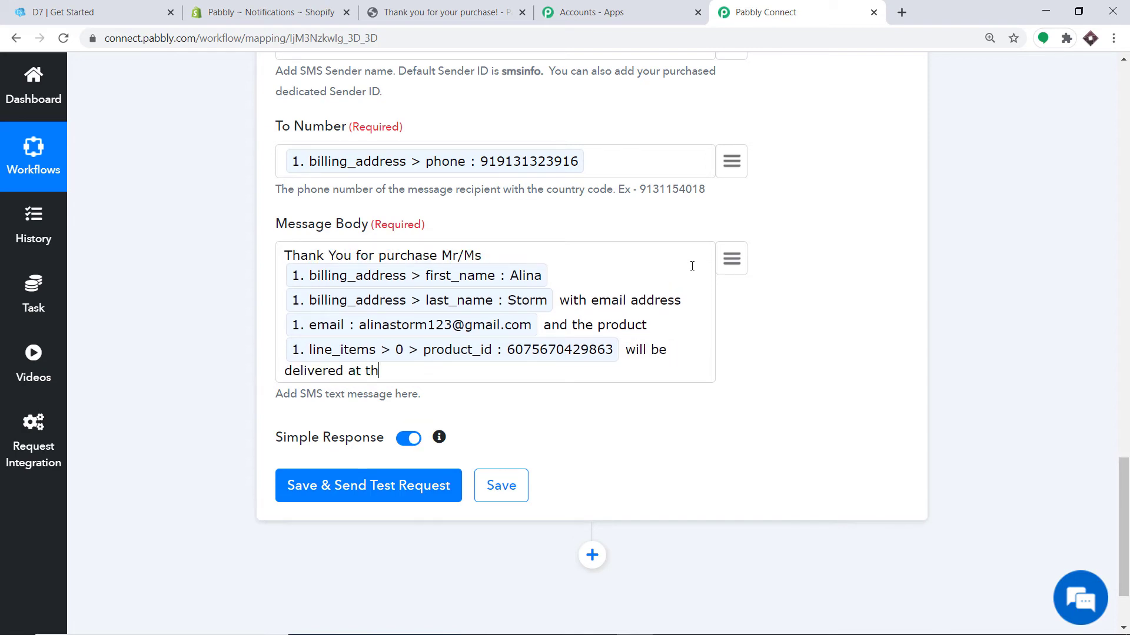
pyautogui.write('is address')
# Step: Insert the billing street address and the shipping city into the message
pyautogui.click(731, 259)
pyautogui.write('addr')
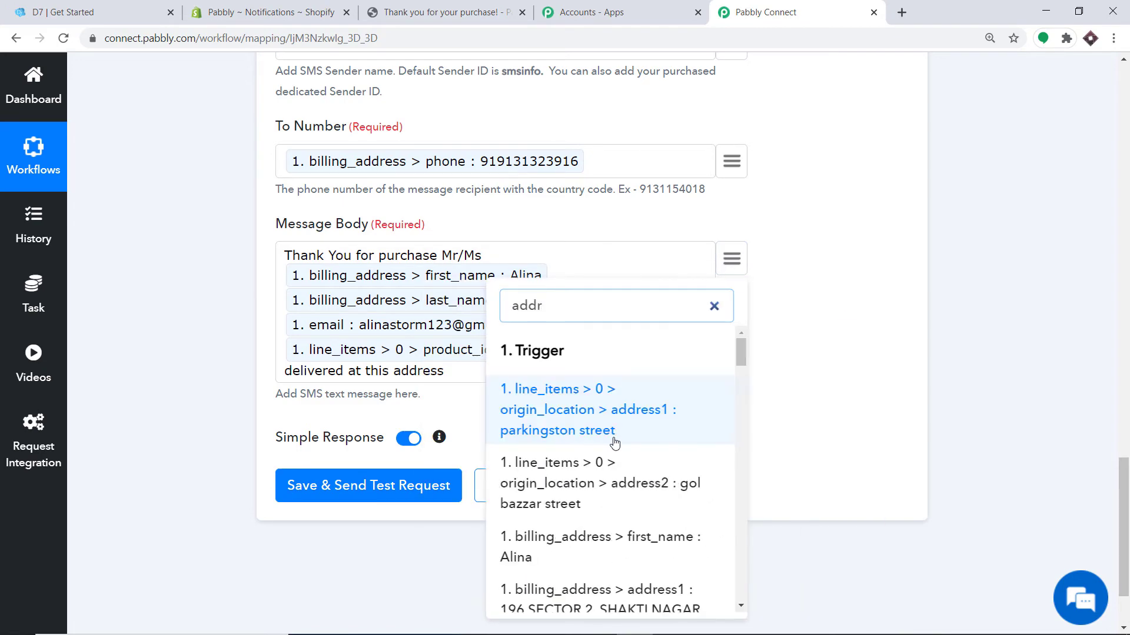
pyautogui.scroll(-4, 647, 442)
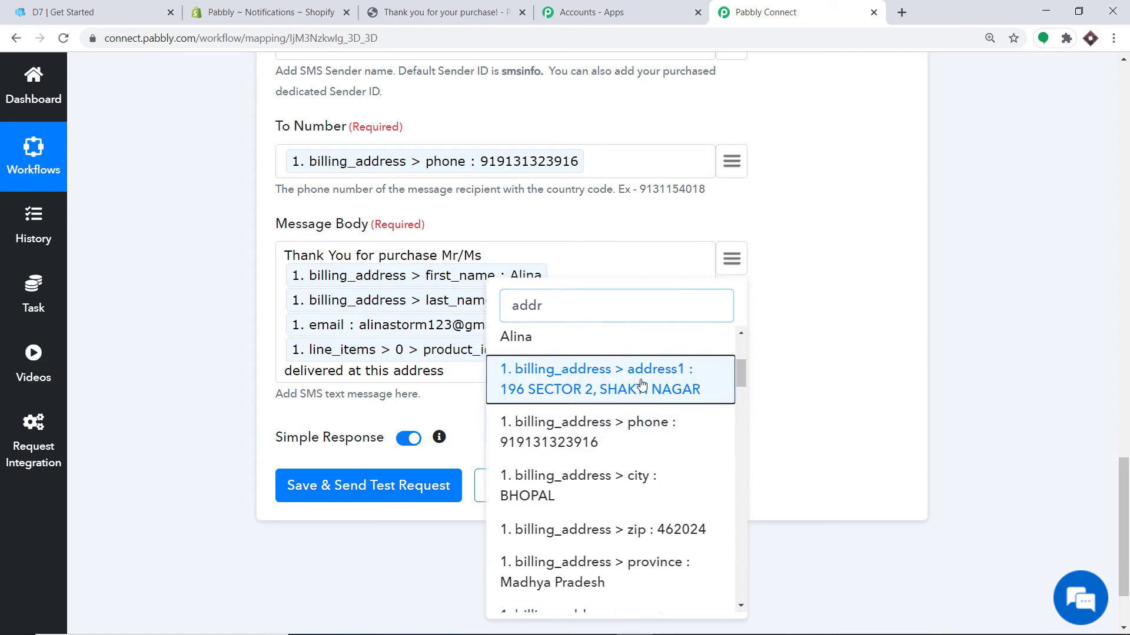
pyautogui.click(641, 381)
pyautogui.click(731, 261)
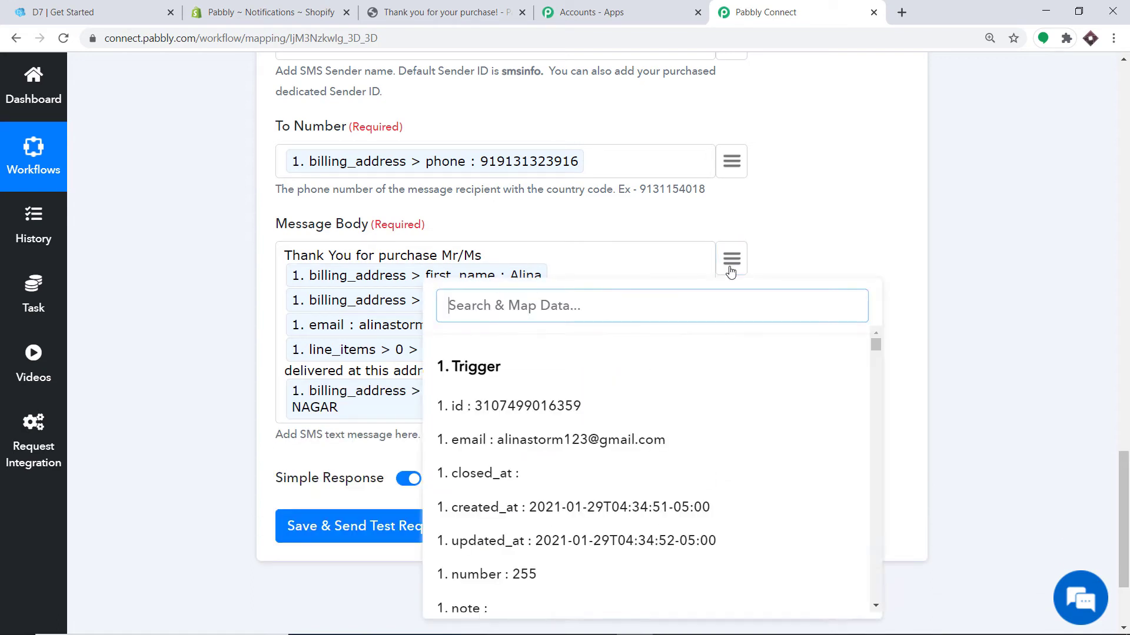
pyautogui.scroll(-3, 632, 424)
pyautogui.write('city')
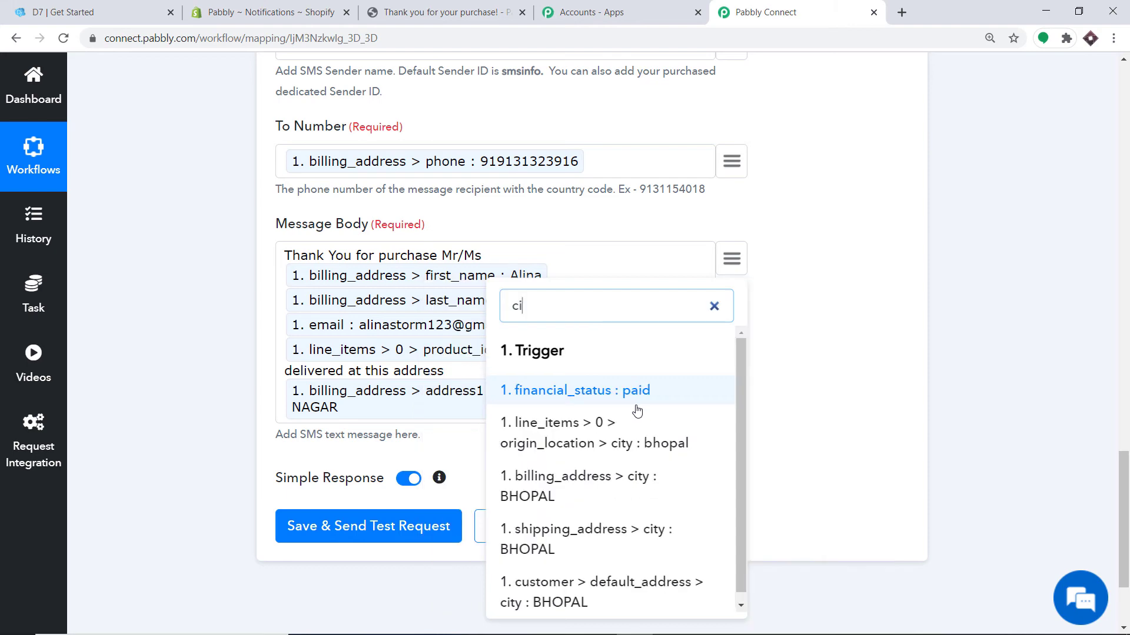
pyautogui.click(614, 491)
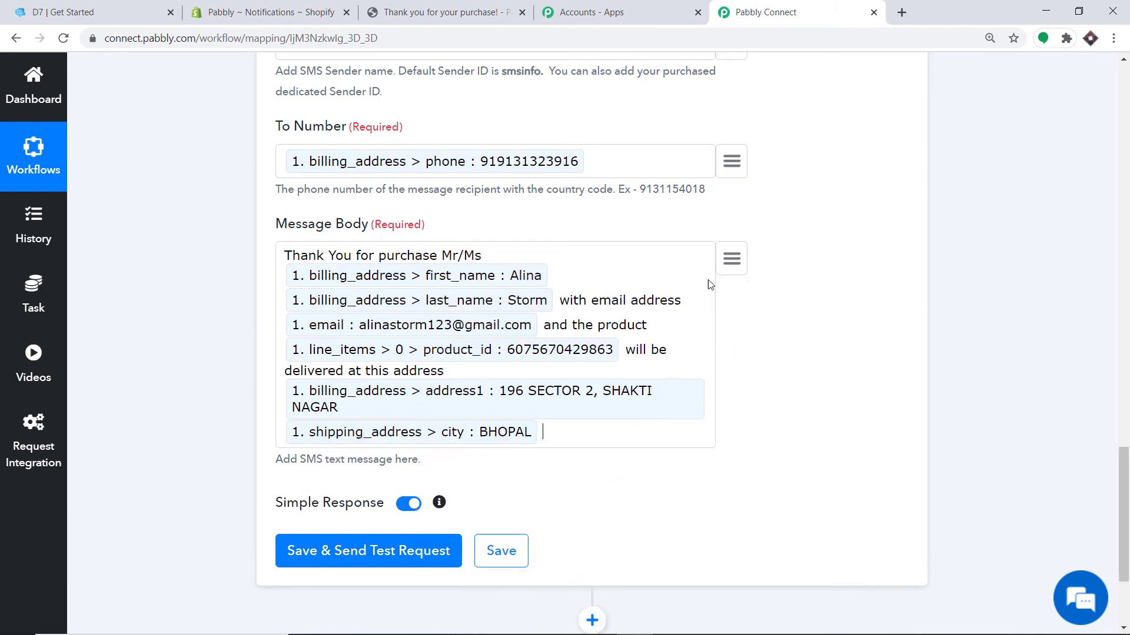
# Step: Insert the billing province into the message body
pyautogui.click(731, 259)
pyautogui.scroll(-5, 622, 447)
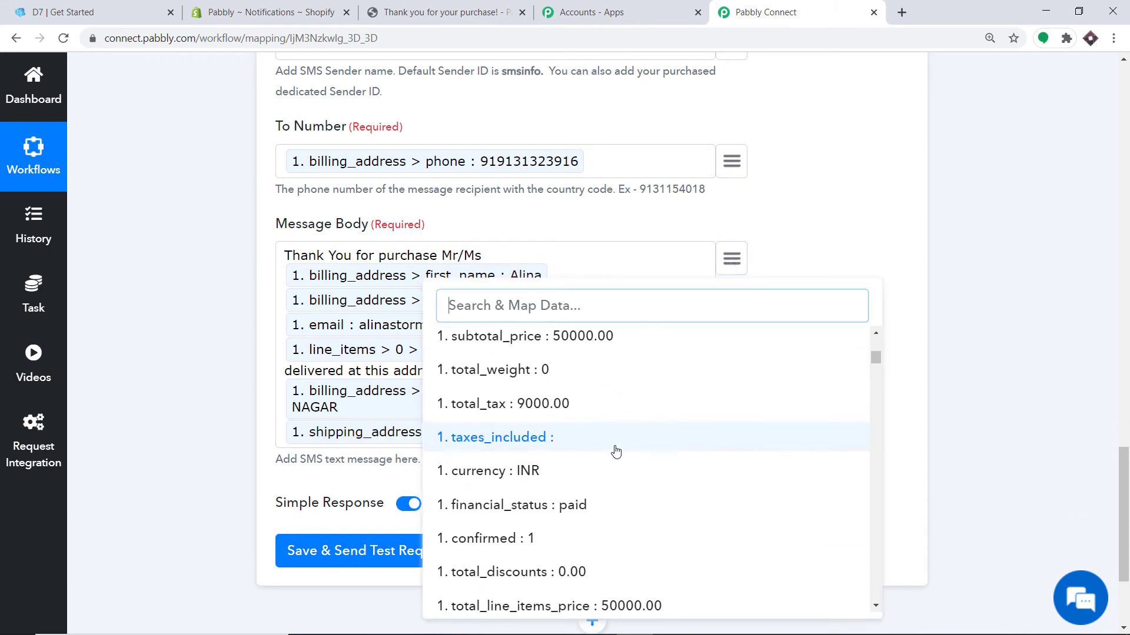
pyautogui.scroll(-10, 616, 450)
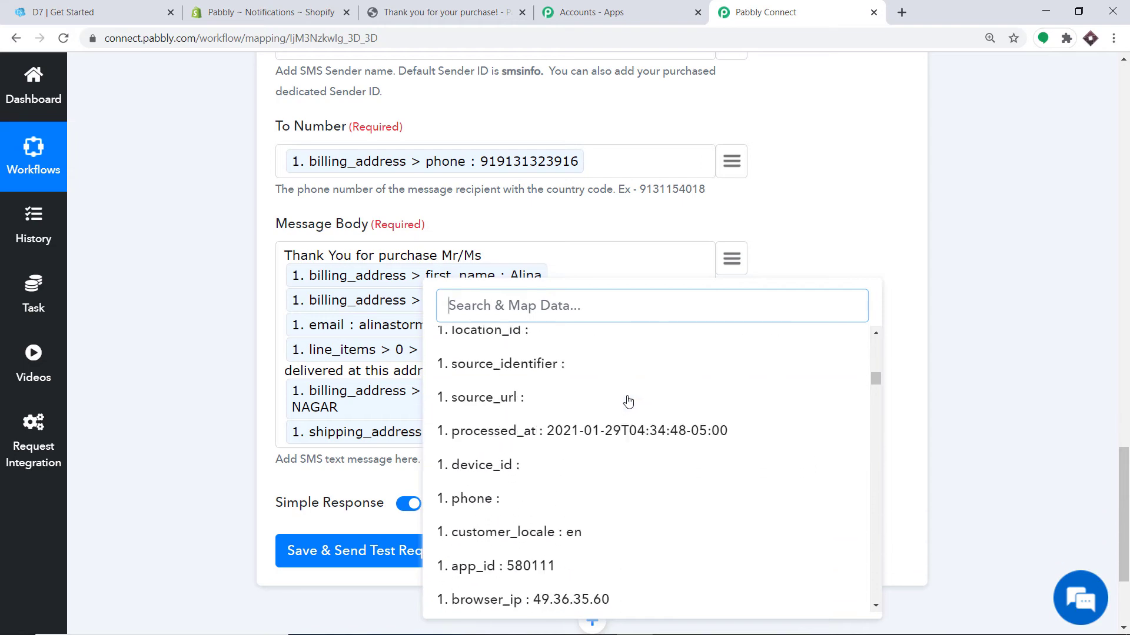
pyautogui.scroll(-1, 628, 401)
pyautogui.write('in')
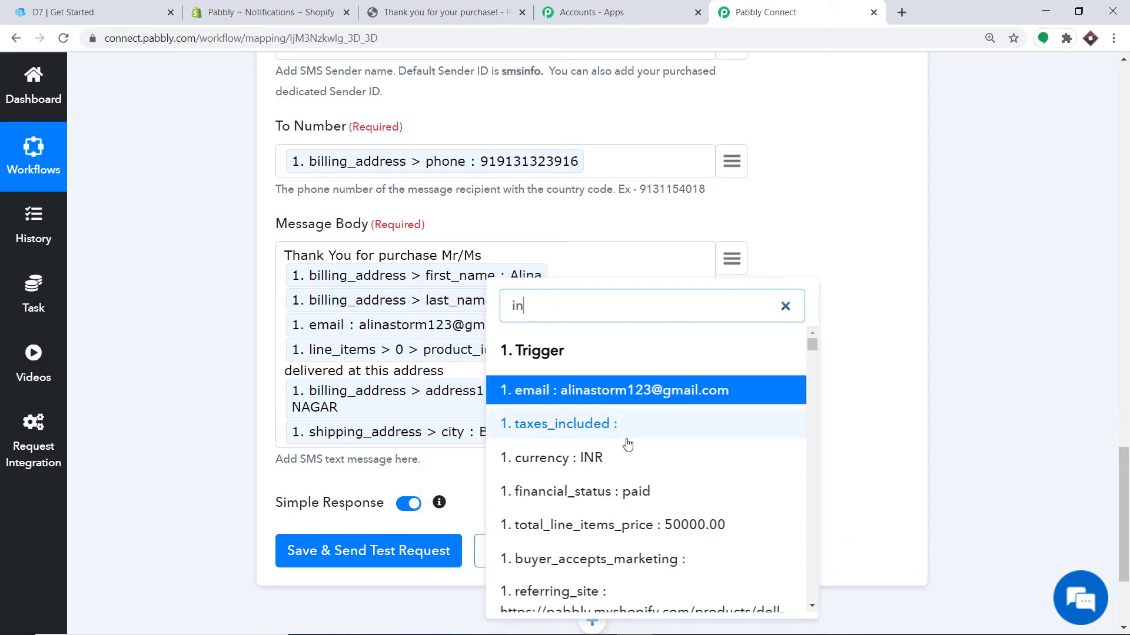
pyautogui.scroll(-1, 653, 471)
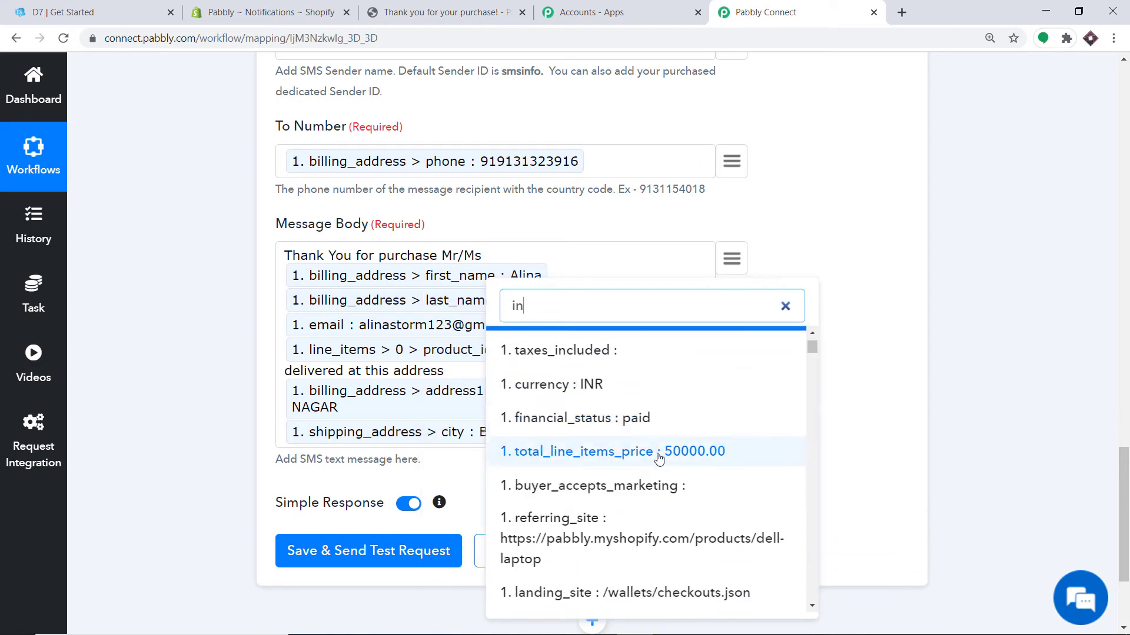
pyautogui.press('BackSpace')
pyautogui.press('BackSpace')
pyautogui.write('pro')
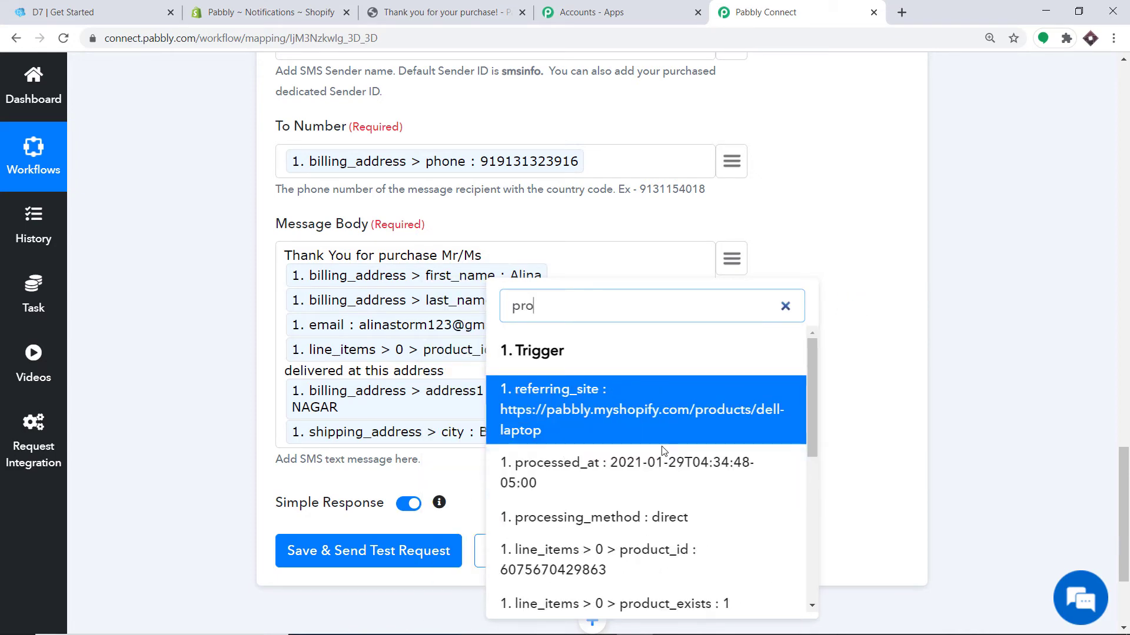
pyautogui.press('BackSpace')
pyautogui.press('BackSpace')
pyautogui.press('BackSpace')
pyautogui.write('m and t')
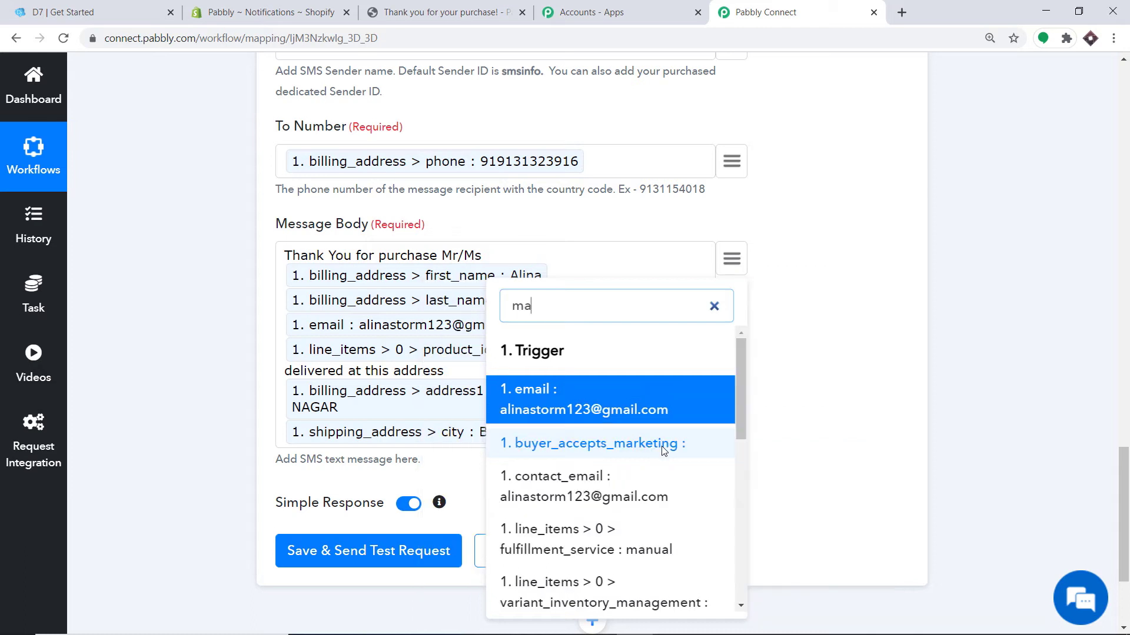
pyautogui.write('h')
pyautogui.click(637, 403)
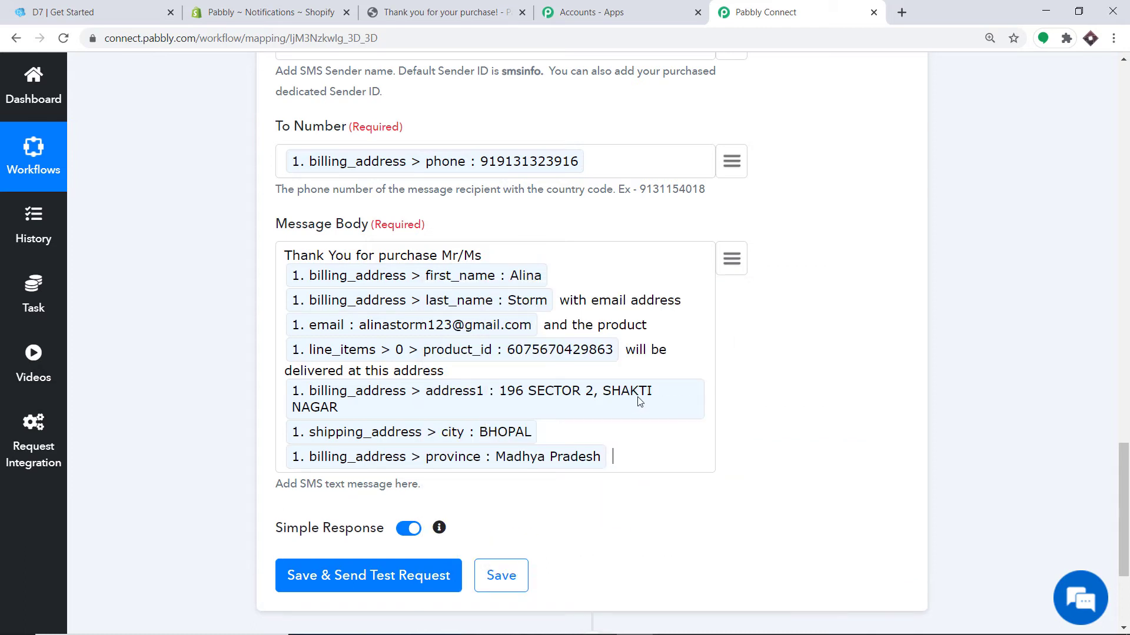
# Step: Add the postal code wording and the mapped billing zip at the end of the message
pyautogui.write('and post code')
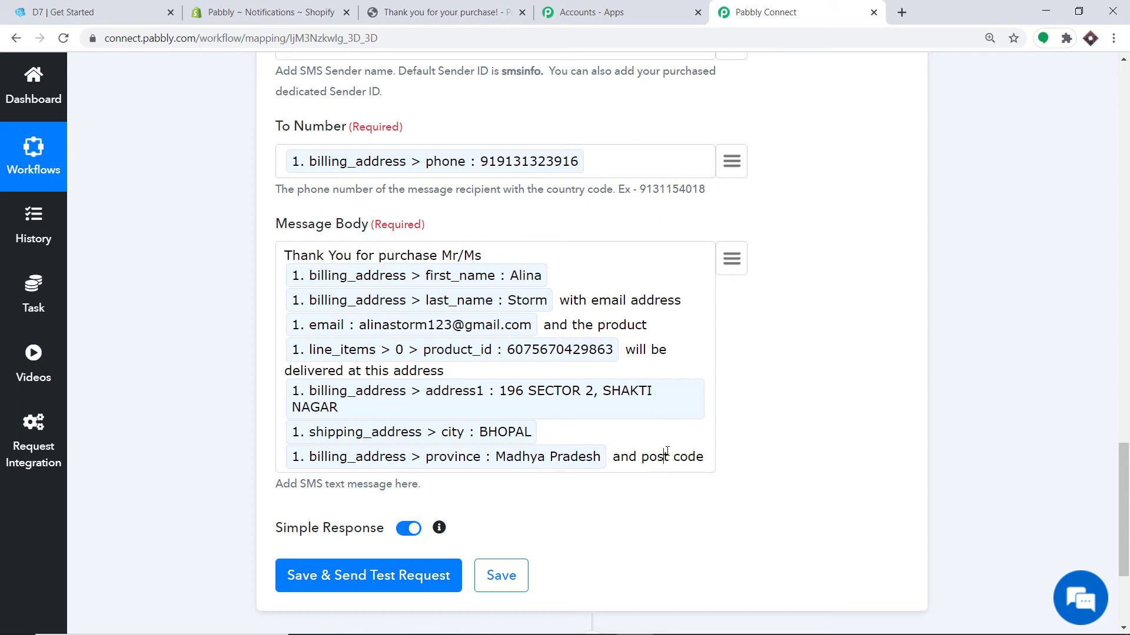
pyautogui.write('al')
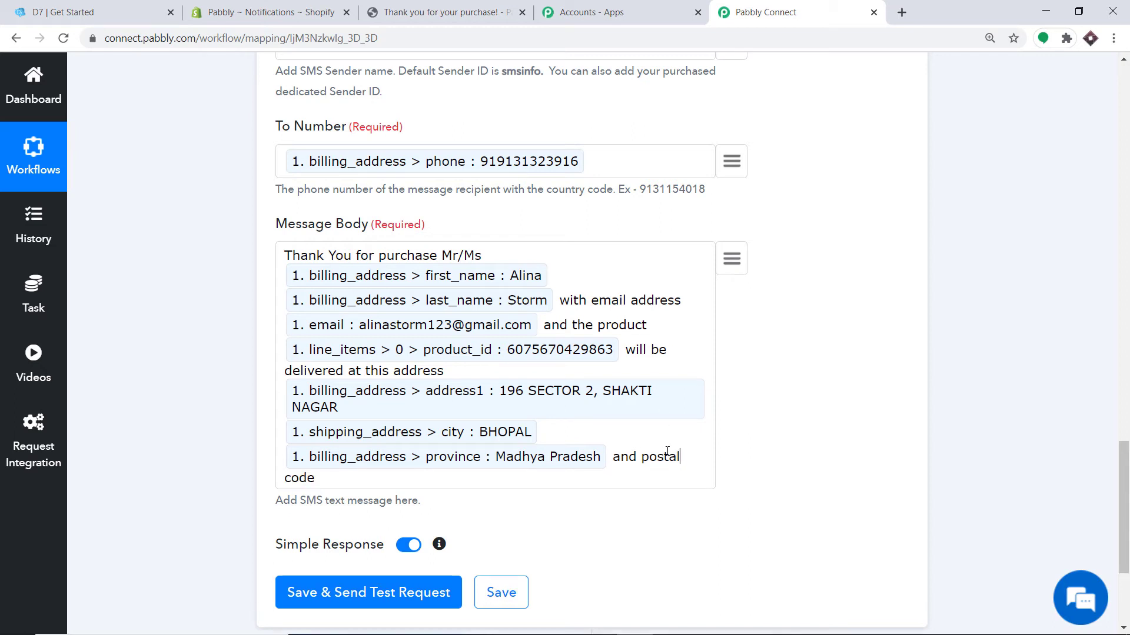
pyautogui.click(327, 479)
pyautogui.click(730, 265)
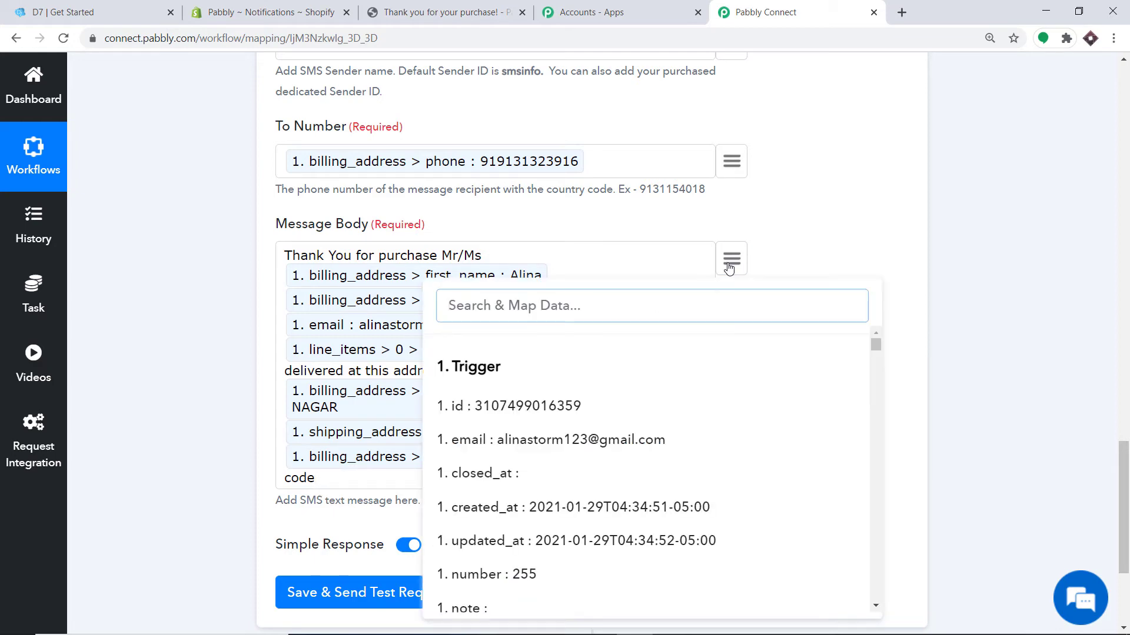
pyautogui.write('post')
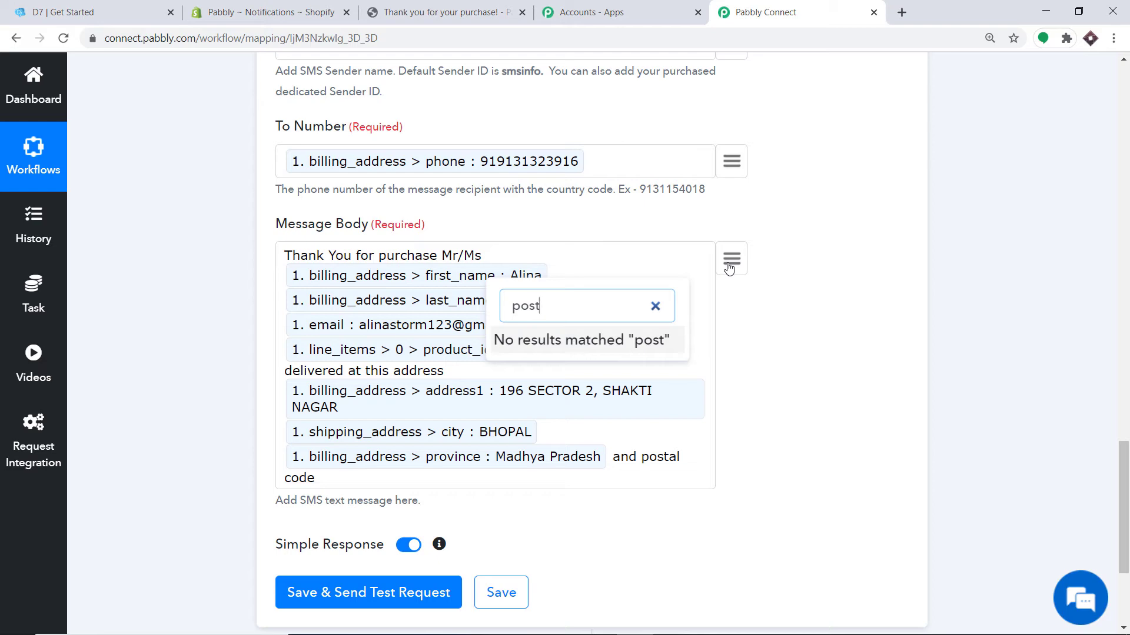
pyautogui.press('BackSpace')
pyautogui.press('BackSpace')
pyautogui.press('BackSpace')
pyautogui.press('BackSpace')
pyautogui.write('zip')
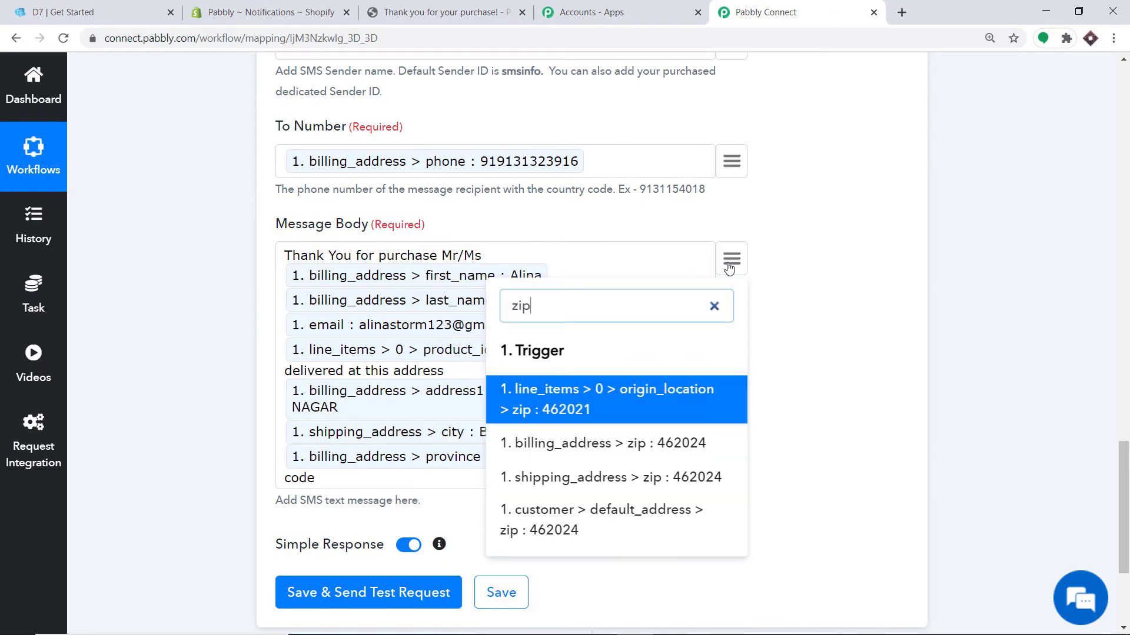
pyautogui.click(625, 444)
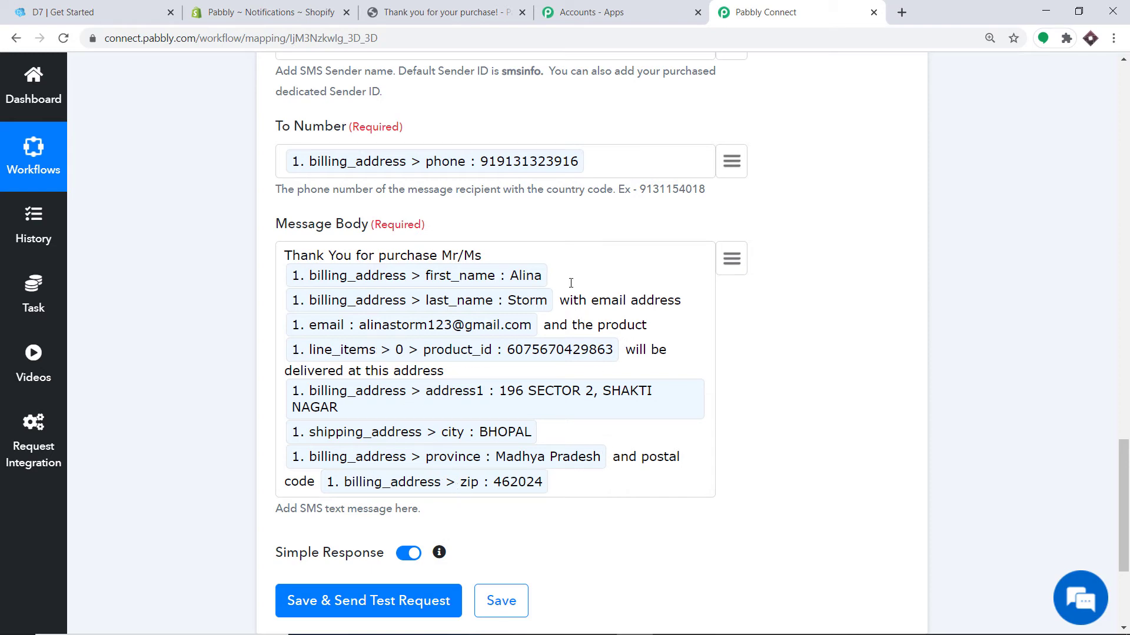
pyautogui.scroll(3, 544, 244)
pyautogui.scroll(-3, 433, 250)
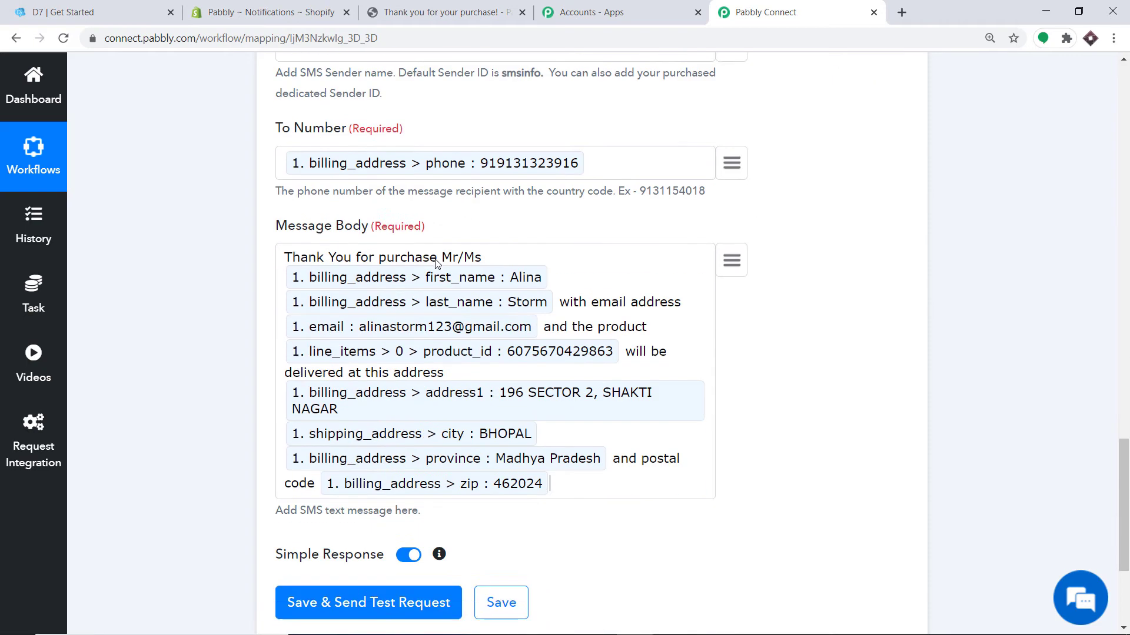
pyautogui.scroll(-2, 472, 240)
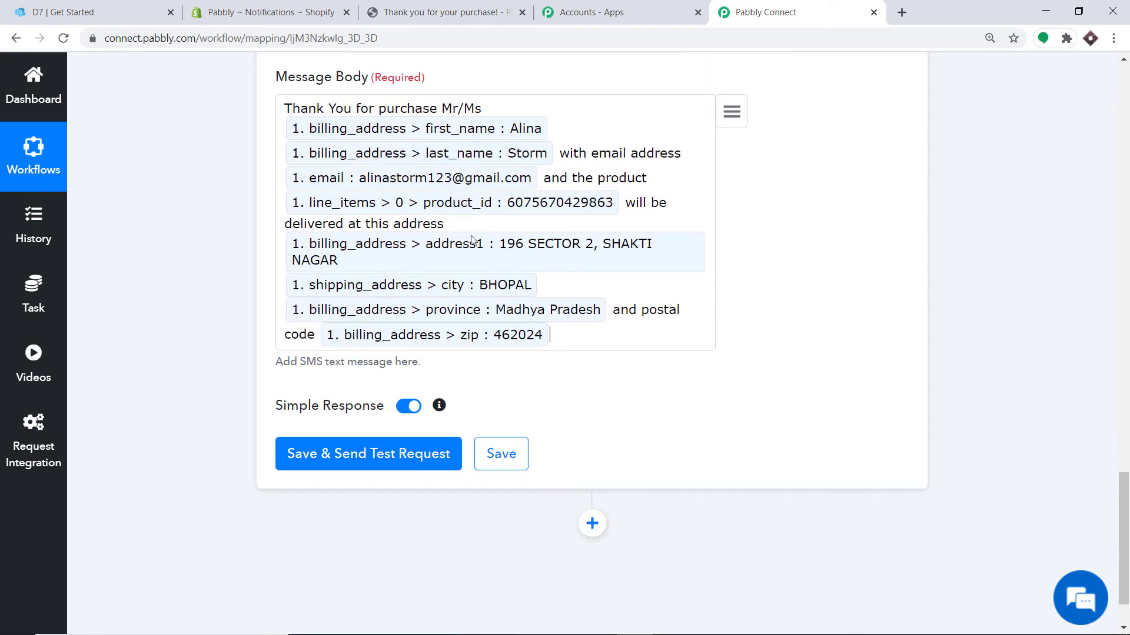
# Step: Save the D7 Networks Send SMS step, send a test, and enlarge the response to read the full message ID
pyautogui.click(373, 457)
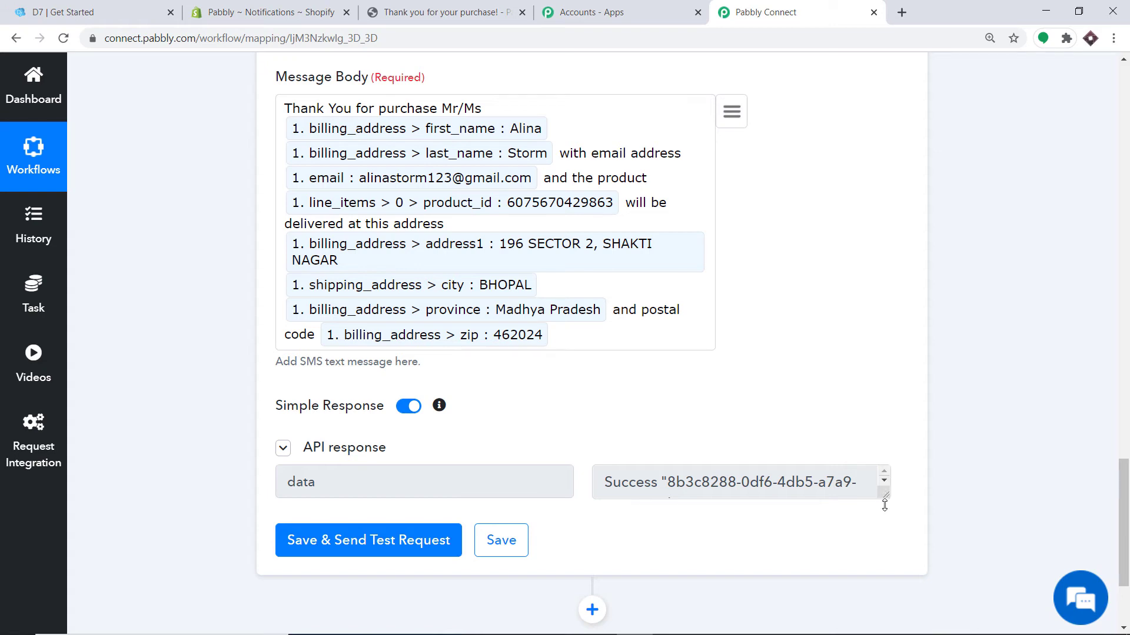
pyautogui.moveTo(887, 498); pyautogui.dragTo(887, 558)
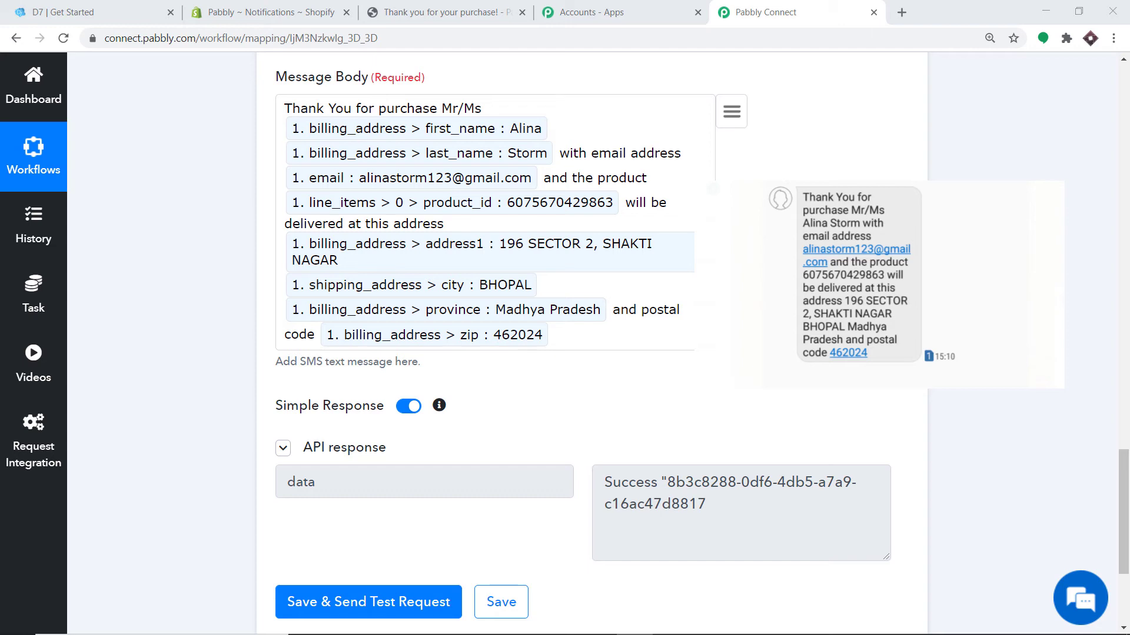
pyautogui.moveTo(1125, 303); pyautogui.dragTo(1127, 395)
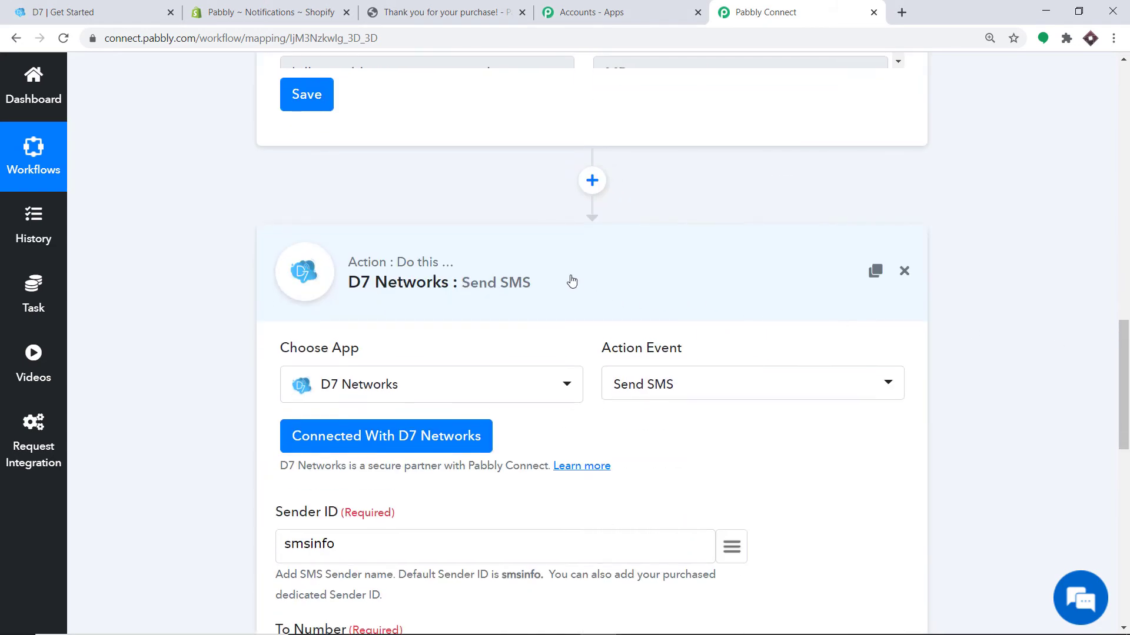
# Step: Collapse the D7 Networks Send SMS and Shopify New Order steps, then go back to Shopify Notifications
pyautogui.click(570, 282)
pyautogui.moveTo(1127, 471); pyautogui.dragTo(1127, 109)
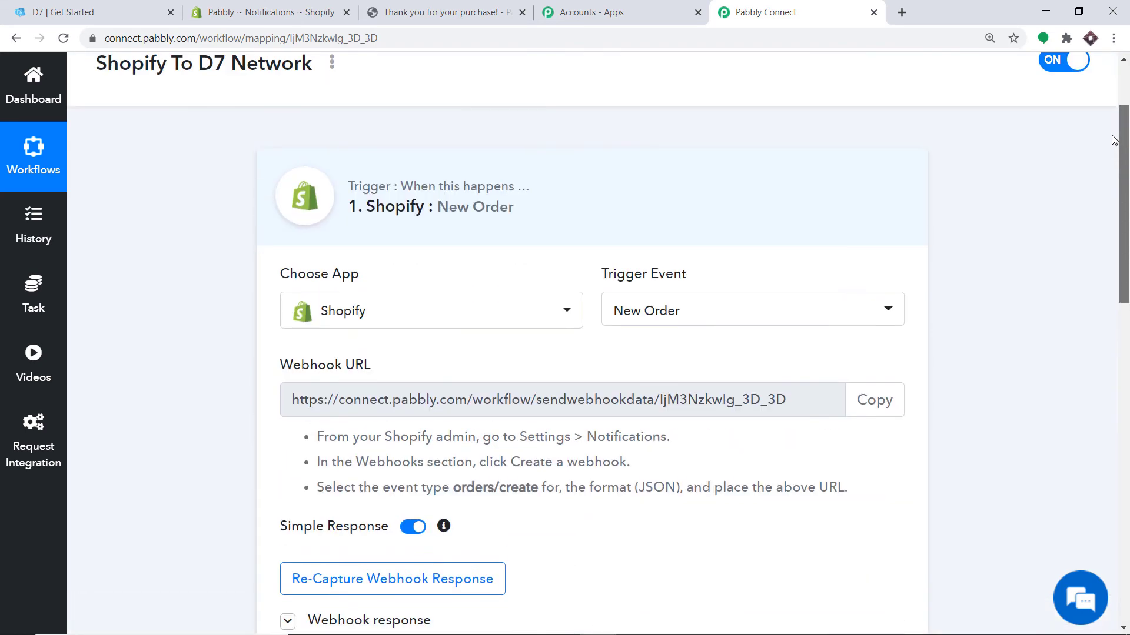
pyautogui.scroll(1, 597, 210)
pyautogui.click(598, 209)
pyautogui.moveTo(1127, 254); pyautogui.dragTo(1127, 316)
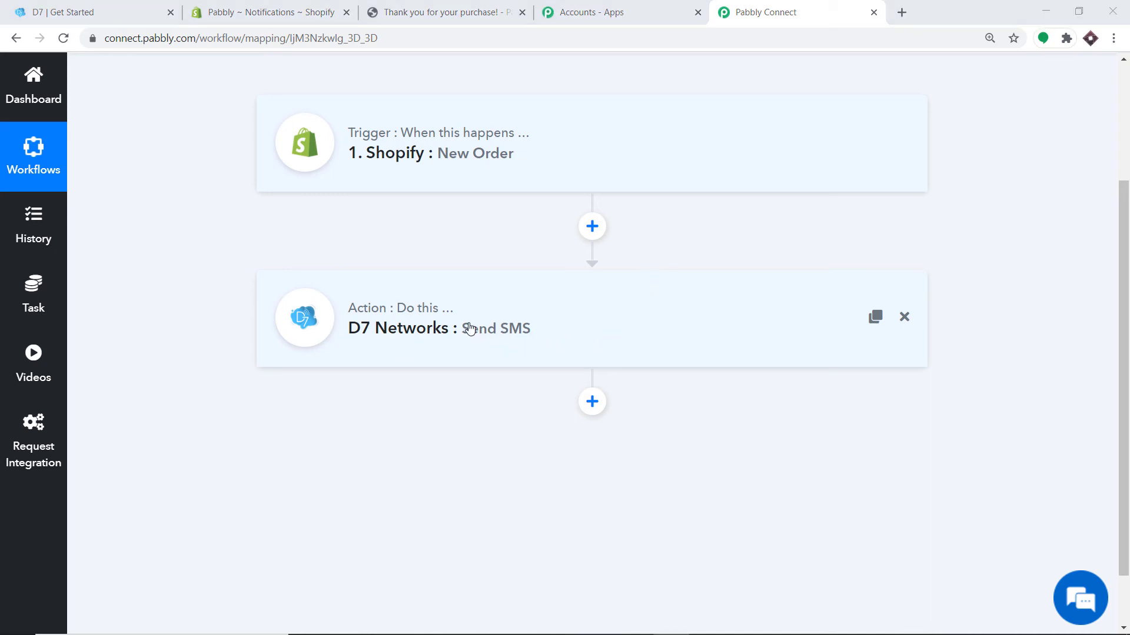
pyautogui.click(262, 9)
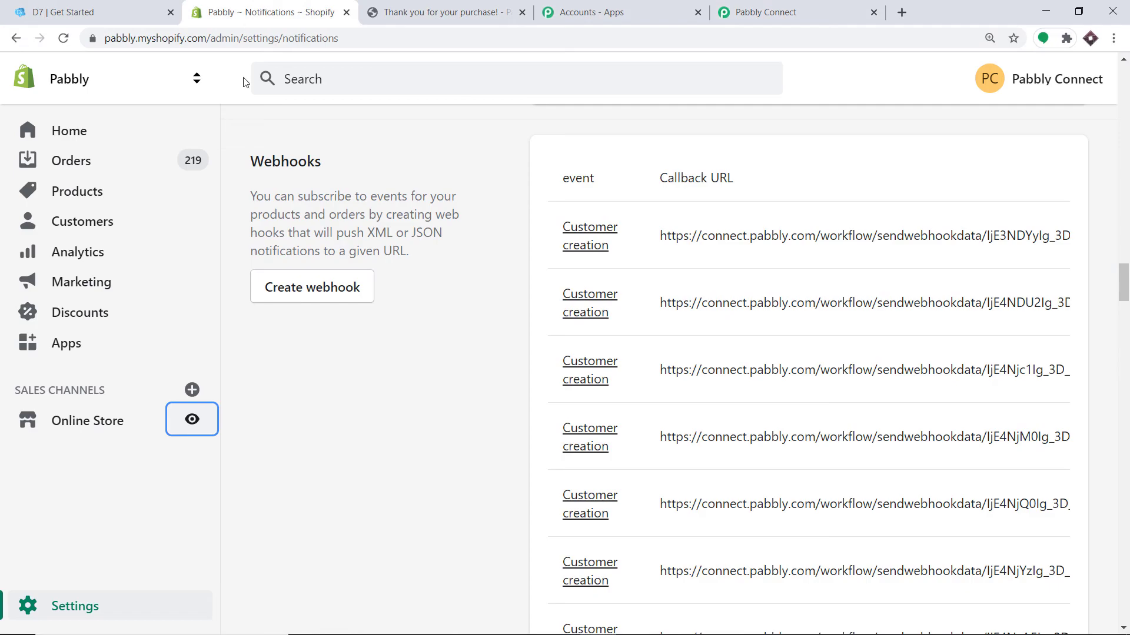
# Step: Open the online storefront in a new tab and log out of the current customer account
pyautogui.click(193, 420)
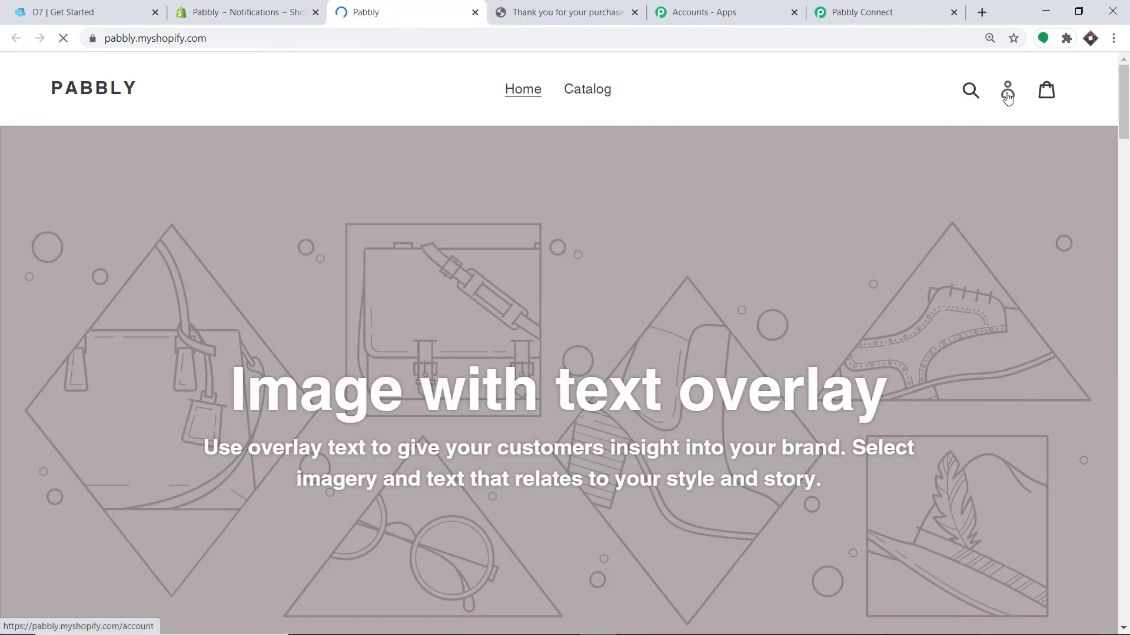
pyautogui.click(1007, 95)
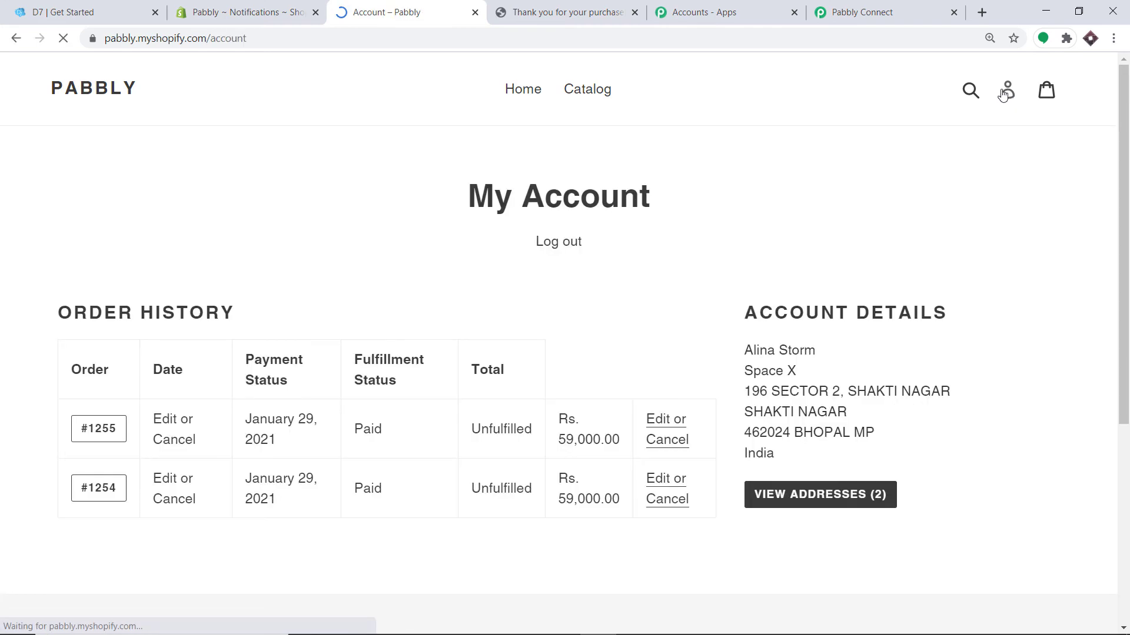
pyautogui.click(1008, 96)
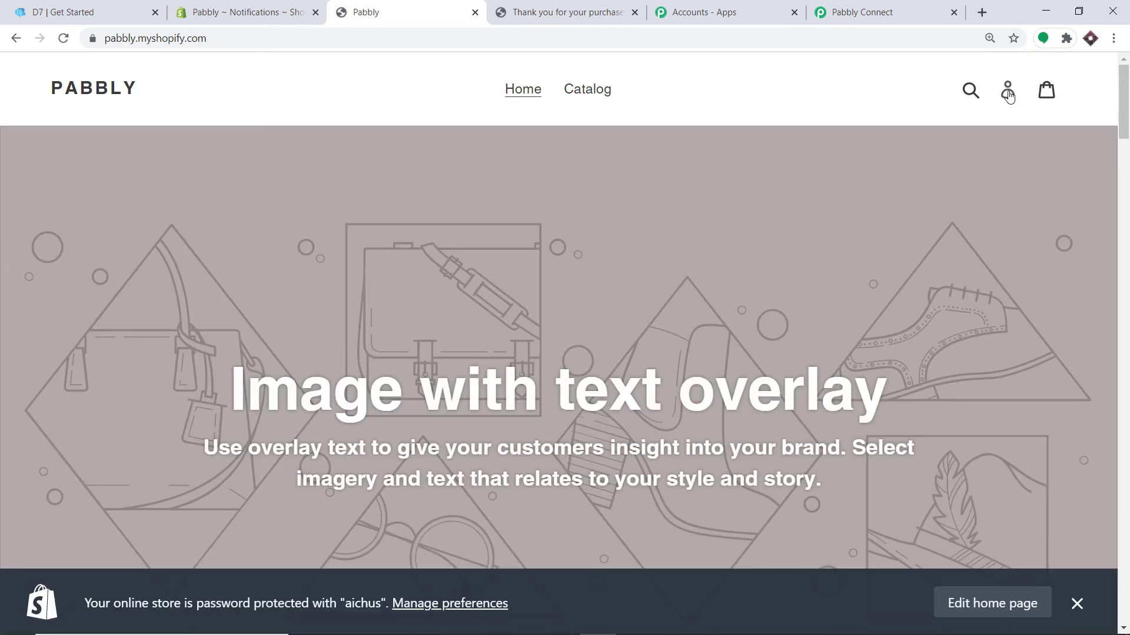
# Step: Go to the storefront's customer login page and open the Create account form
pyautogui.click(1008, 96)
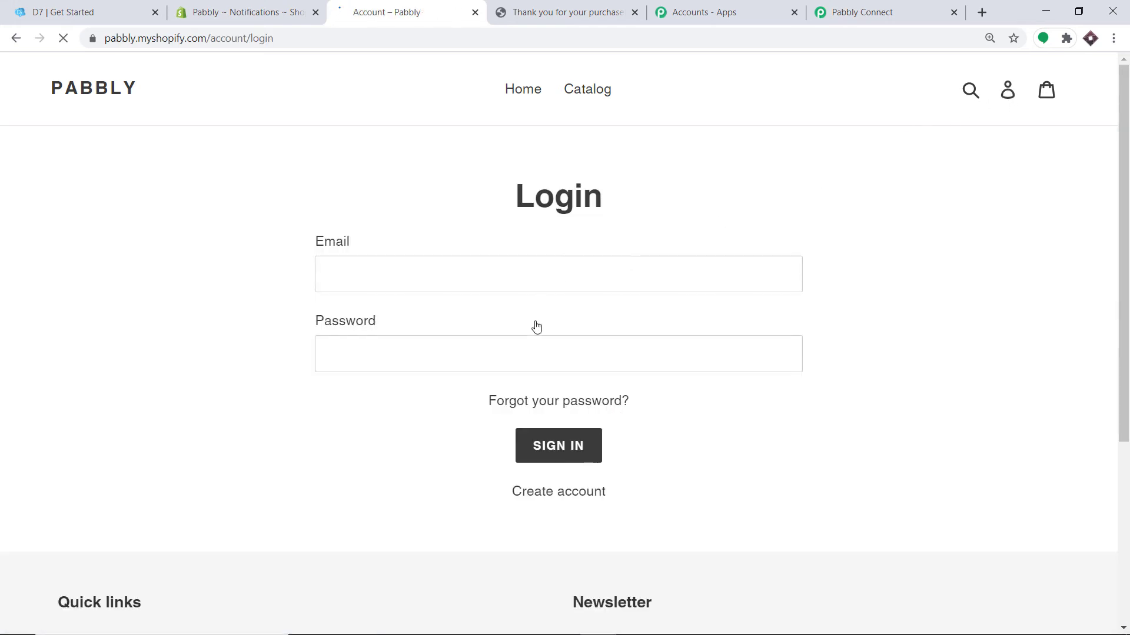
pyautogui.scroll(-3, 544, 353)
pyautogui.click(555, 345)
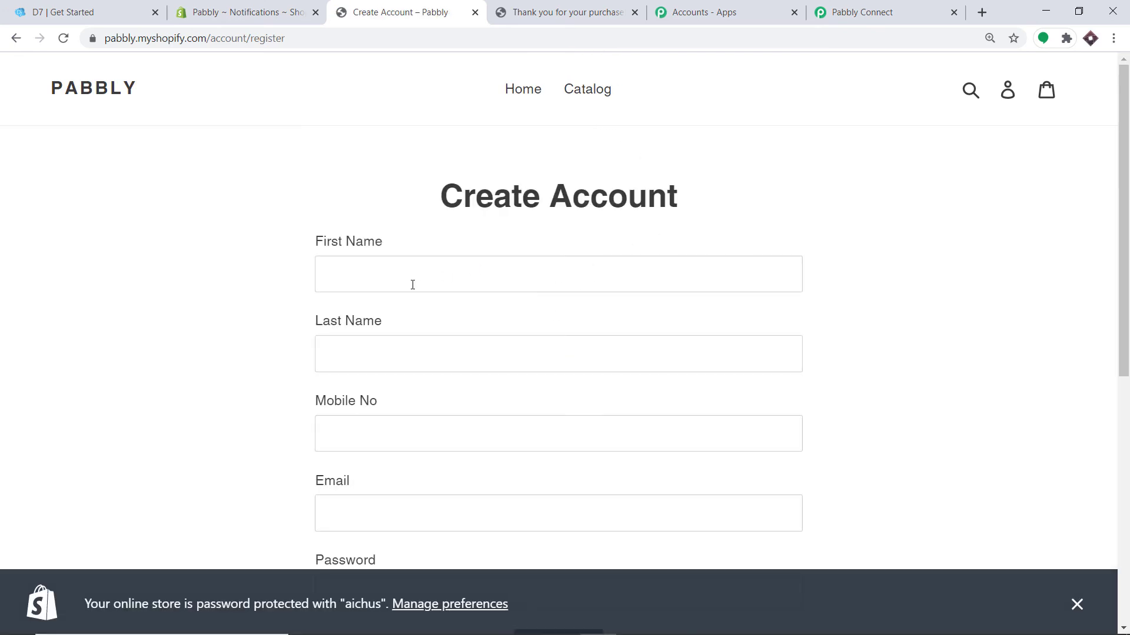
# Step: Enter the new customer's first and last name and autofill the mobile number
pyautogui.click(406, 277)
pyautogui.scroll(-1, 441, 274)
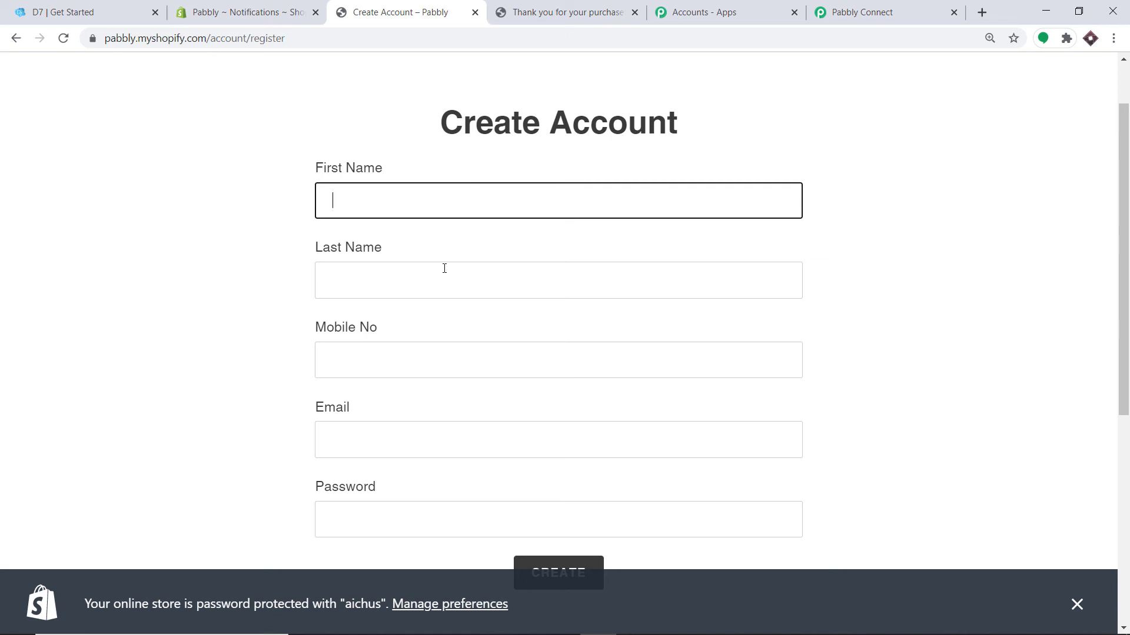
pyautogui.write('Bruce')
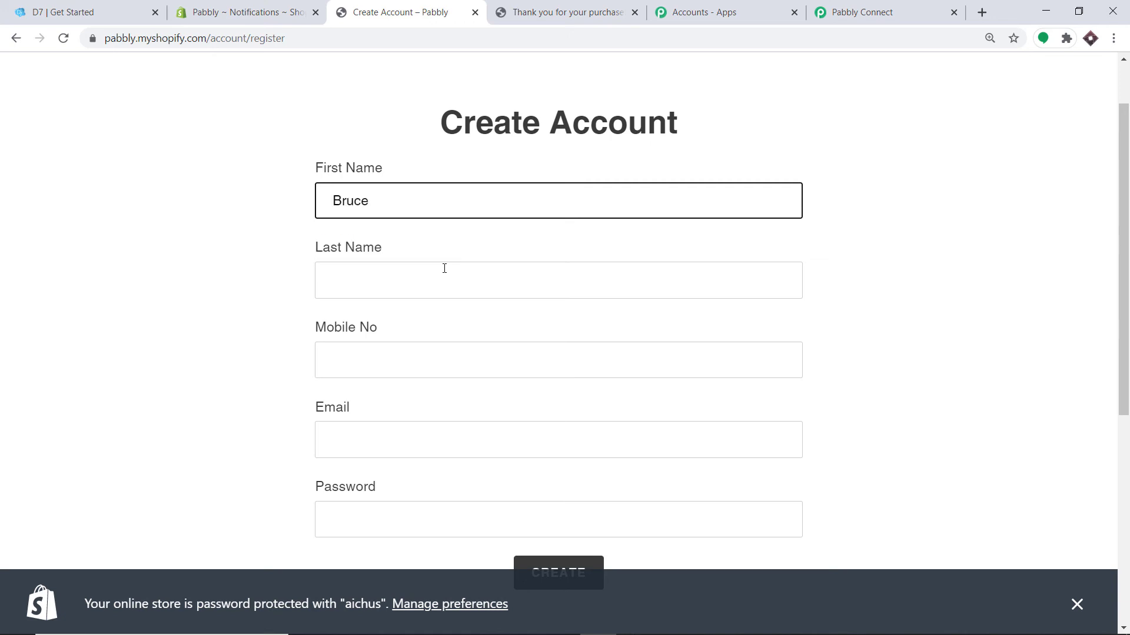
pyautogui.click(418, 280)
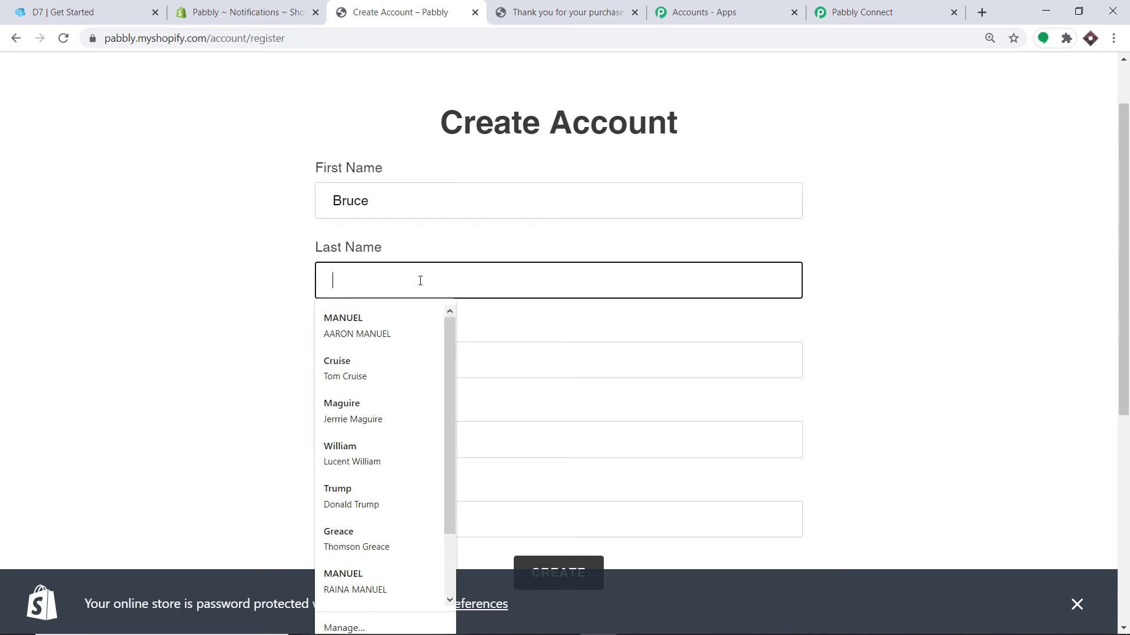
pyautogui.write('Willis')
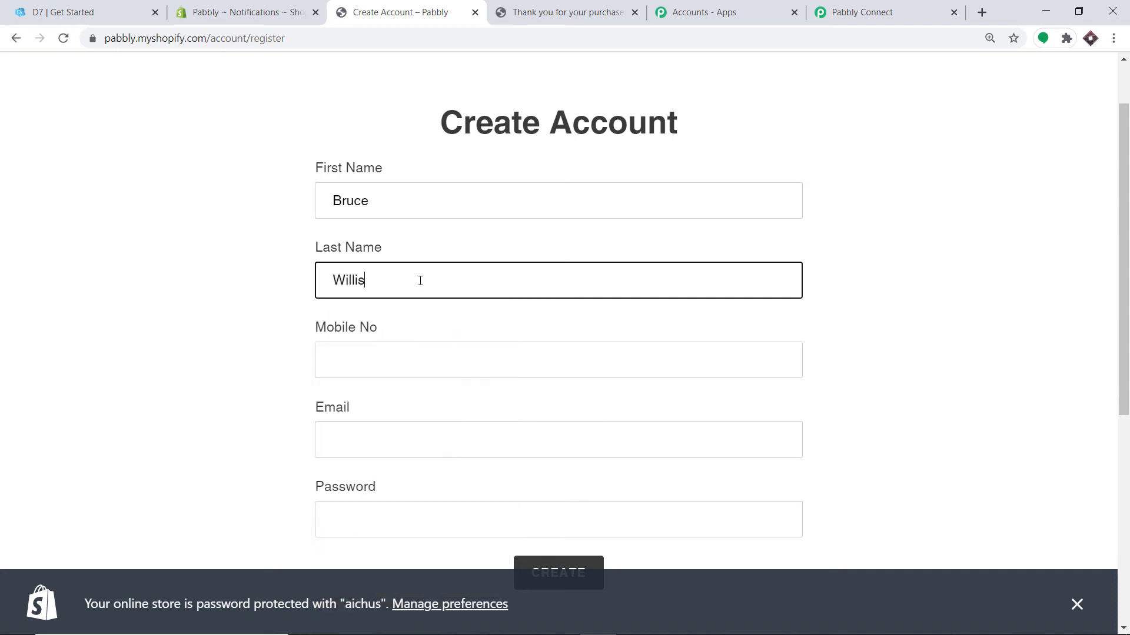
pyautogui.click(378, 352)
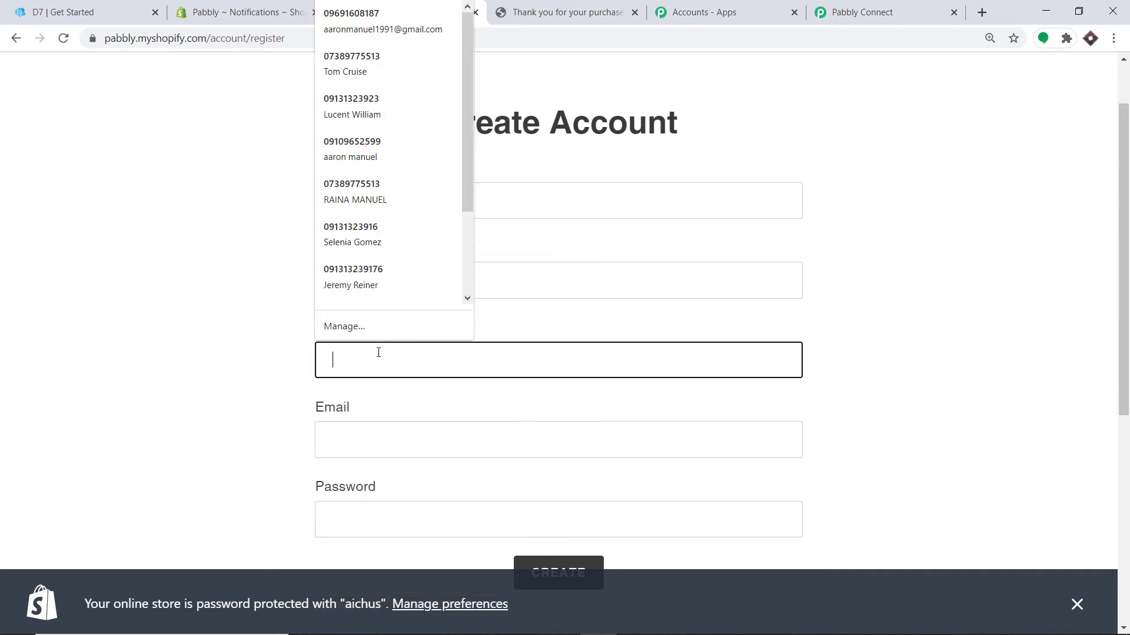
pyautogui.click(360, 19)
# Step: Replace the autofilled email with the customer's new email address and enter a password
pyautogui.moveTo(524, 448); pyautogui.dragTo(289, 435)
pyautogui.press('BackSpace')
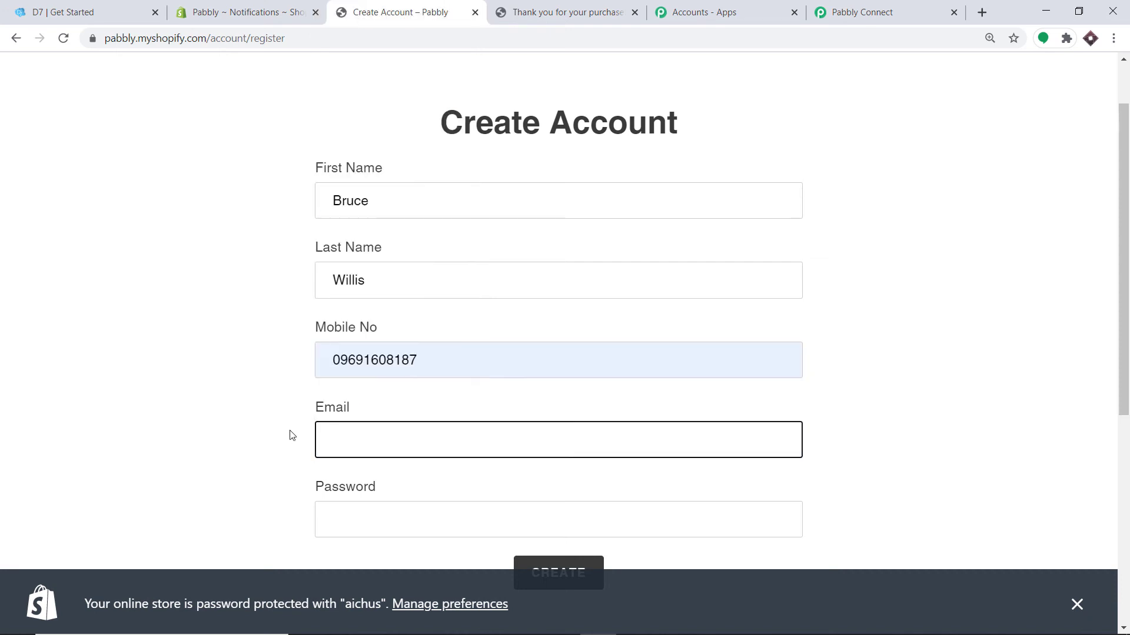
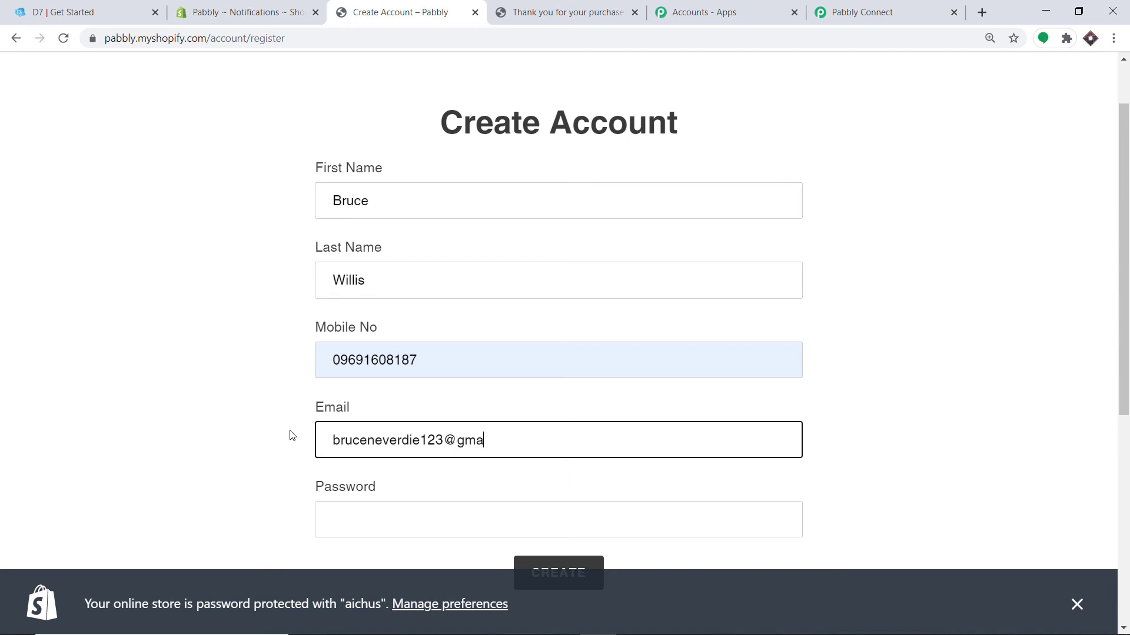
pyautogui.scroll(-1, 445, 340)
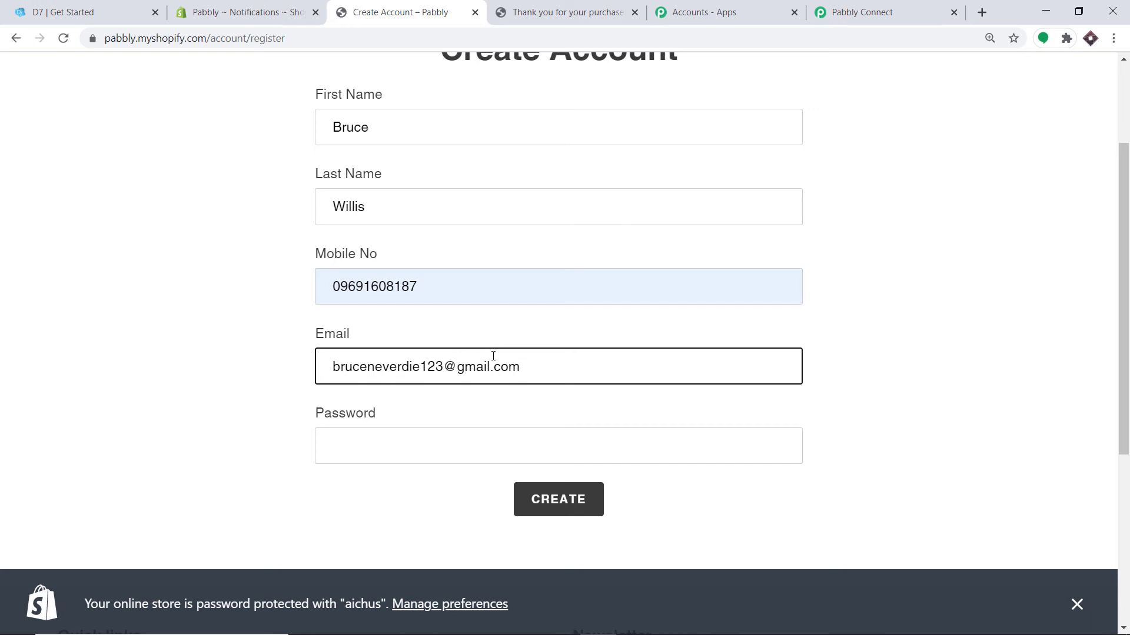
pyautogui.click(341, 456)
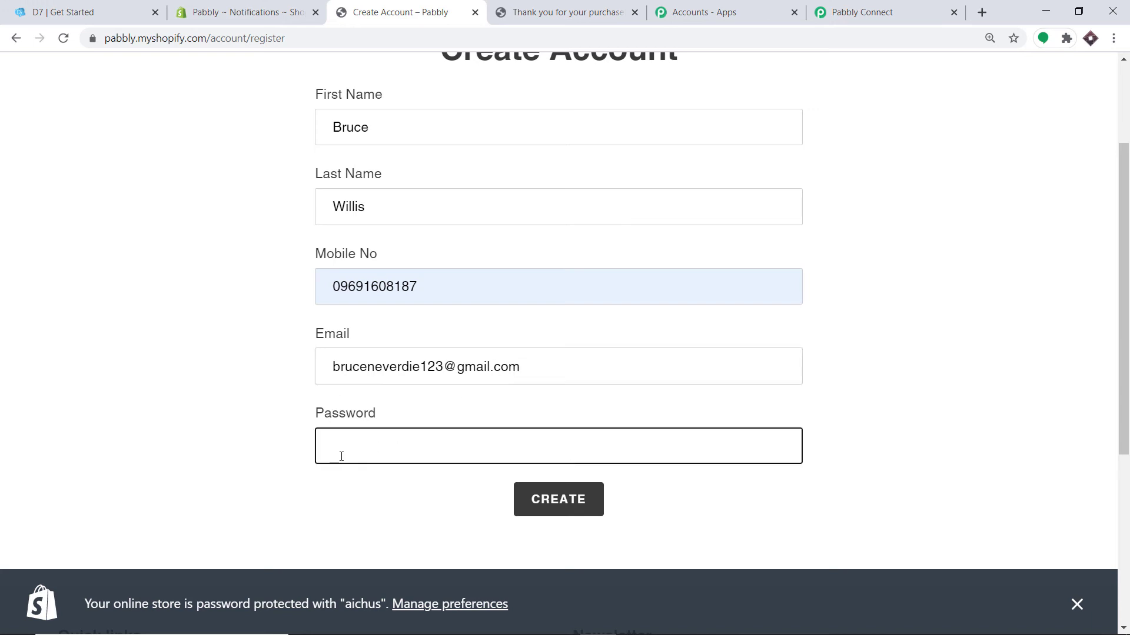
pyautogui.write('**********')
# Step: Copy the mobile number to the clipboard and submit the new account with CREATE
pyautogui.click(341, 286)
pyautogui.hotkey('ctrl', 'a')
pyautogui.rightClick(354, 288)
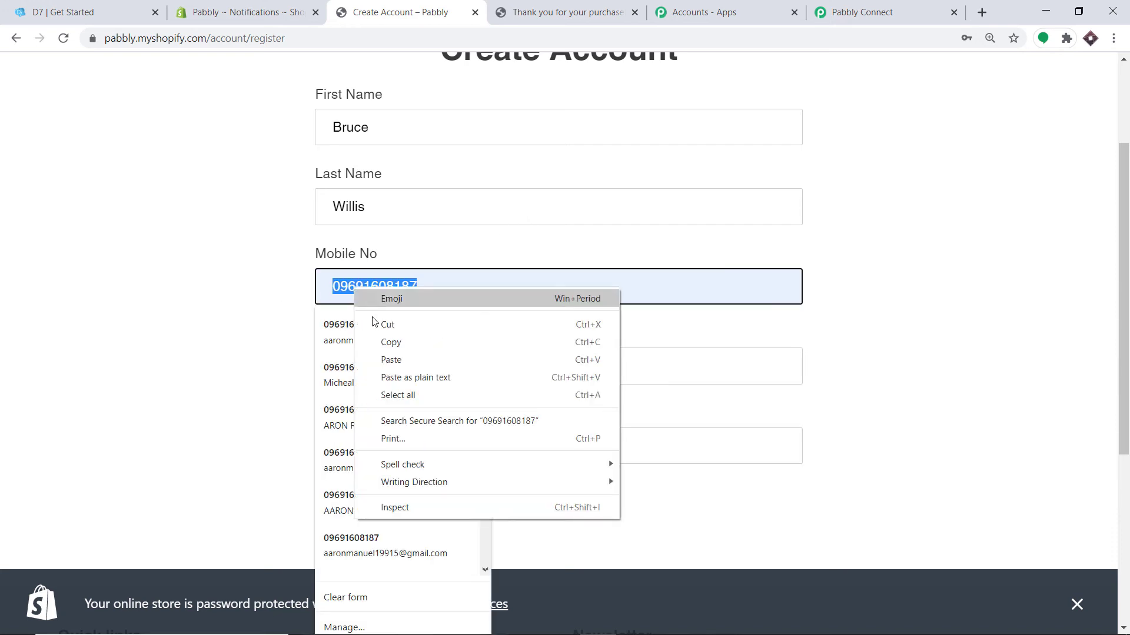
pyautogui.click(391, 343)
pyautogui.click(224, 296)
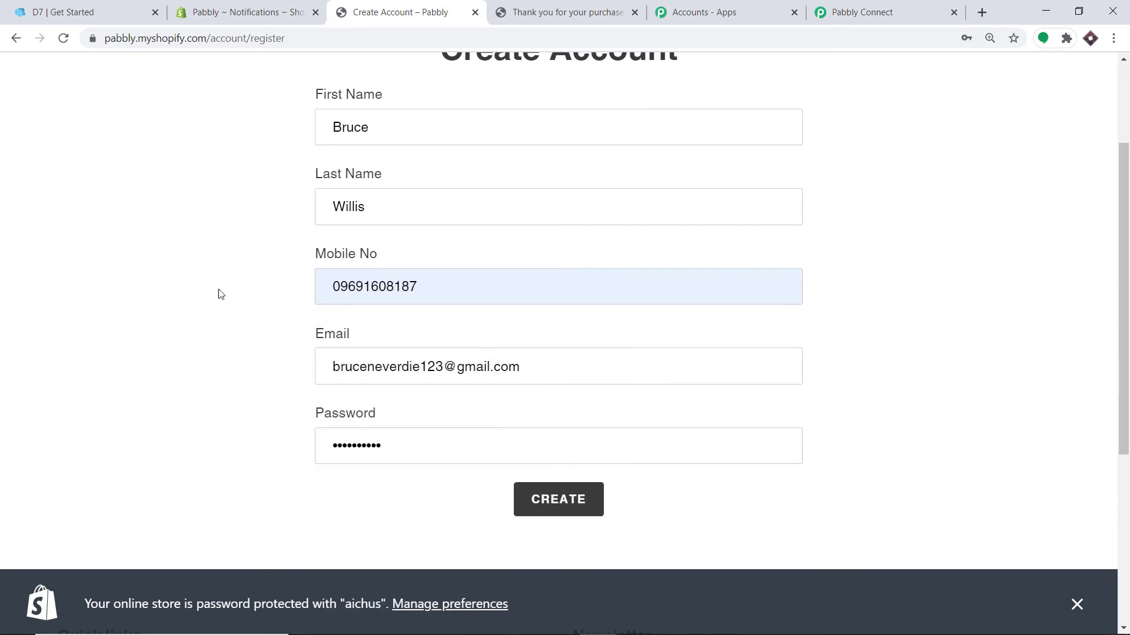
pyautogui.click(552, 512)
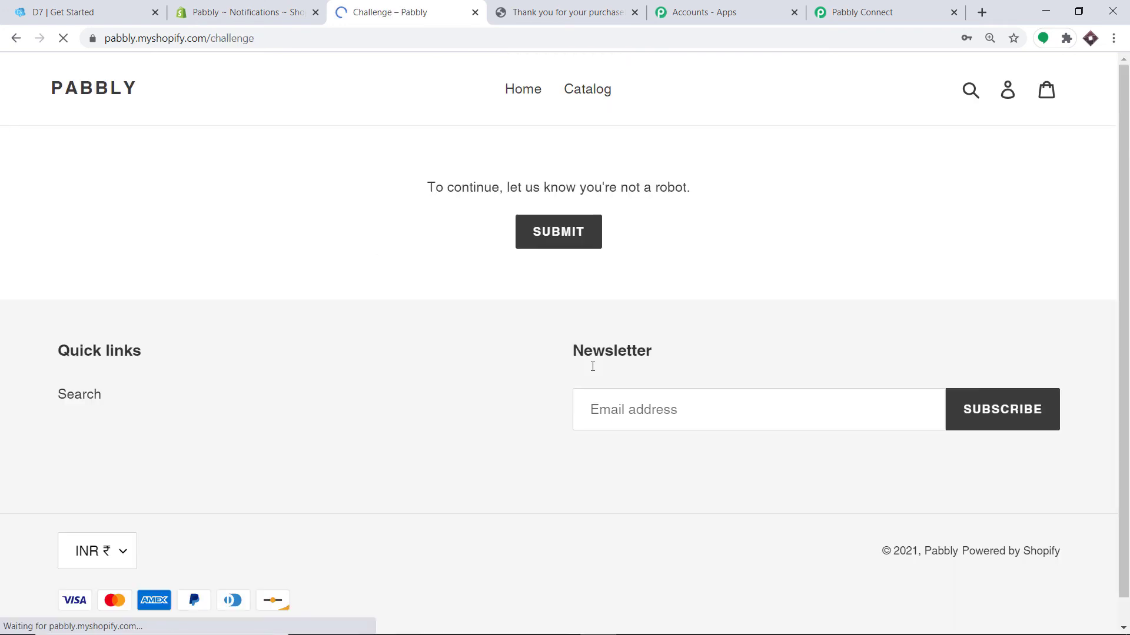
# Step: Pass the robot check, then open the Gara T-Shirt product page and choose Buy It Now
pyautogui.click(448, 258)
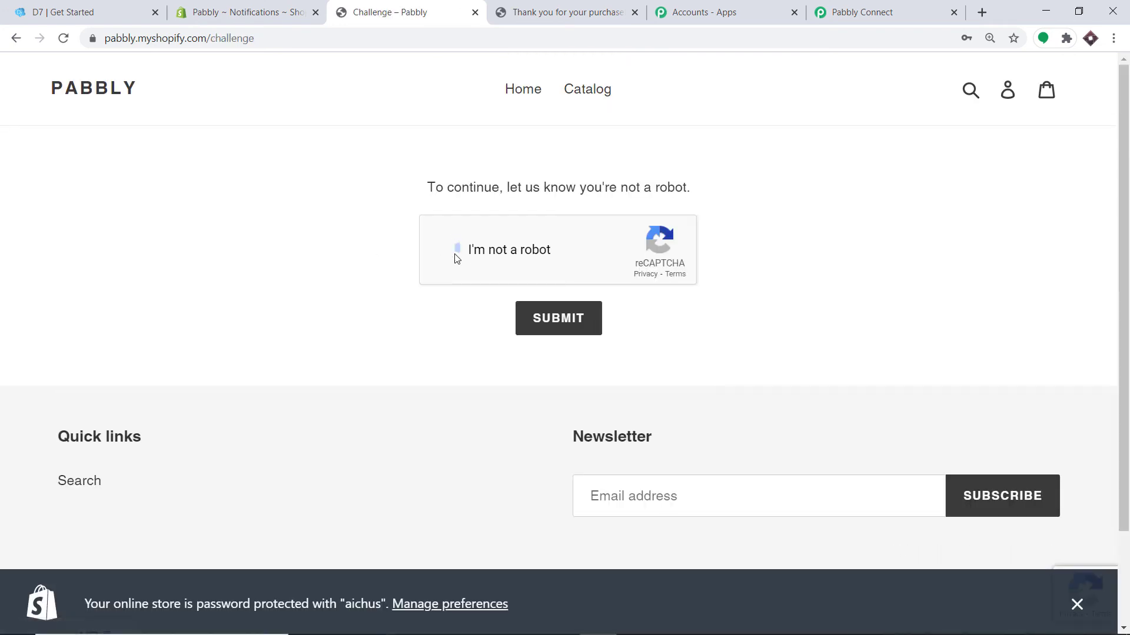
pyautogui.click(559, 329)
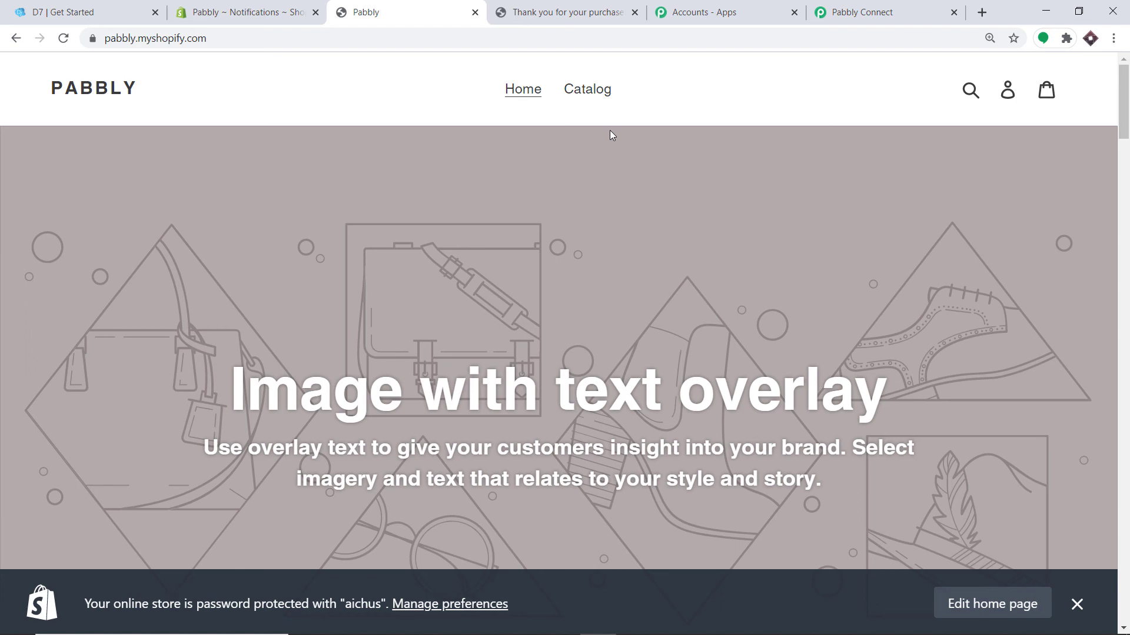
pyautogui.click(576, 96)
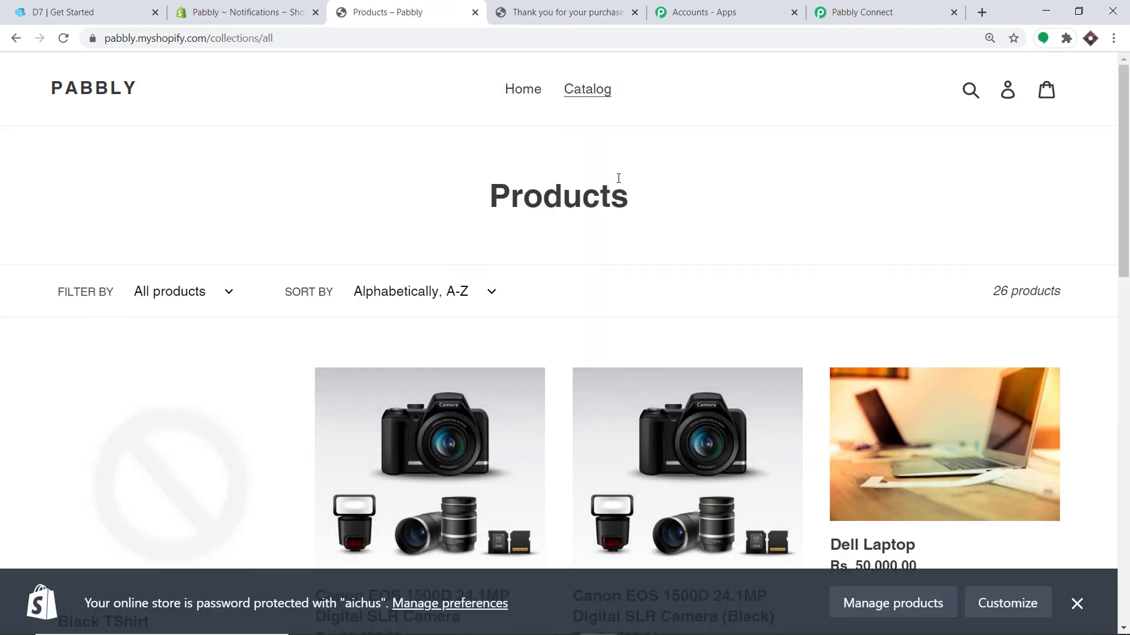
pyautogui.scroll(-10, 612, 188)
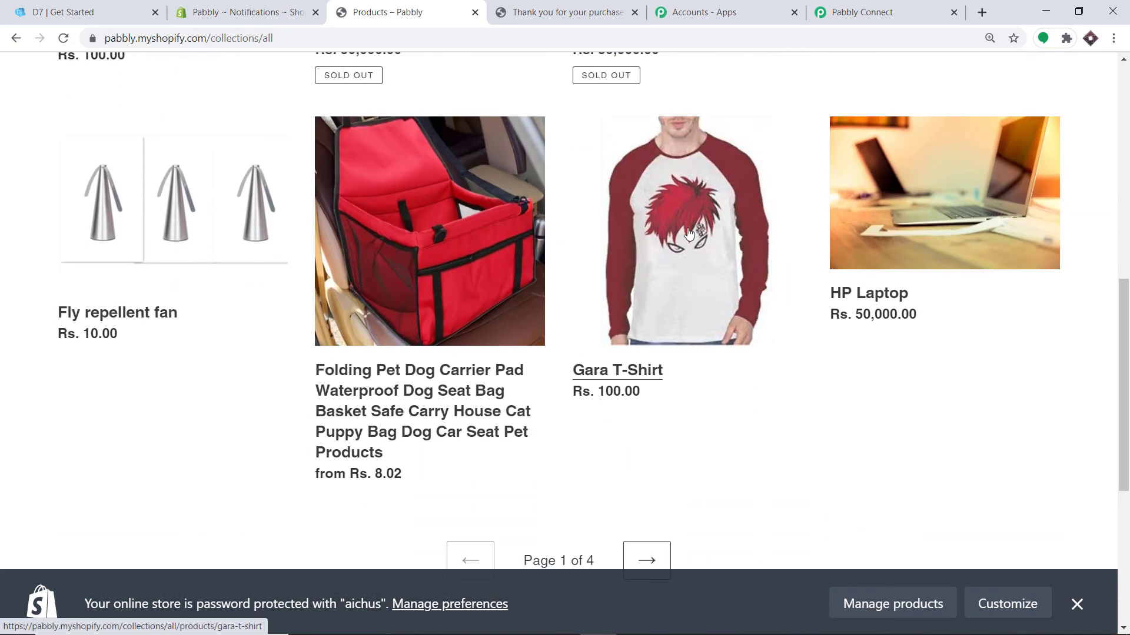
pyautogui.click(638, 220)
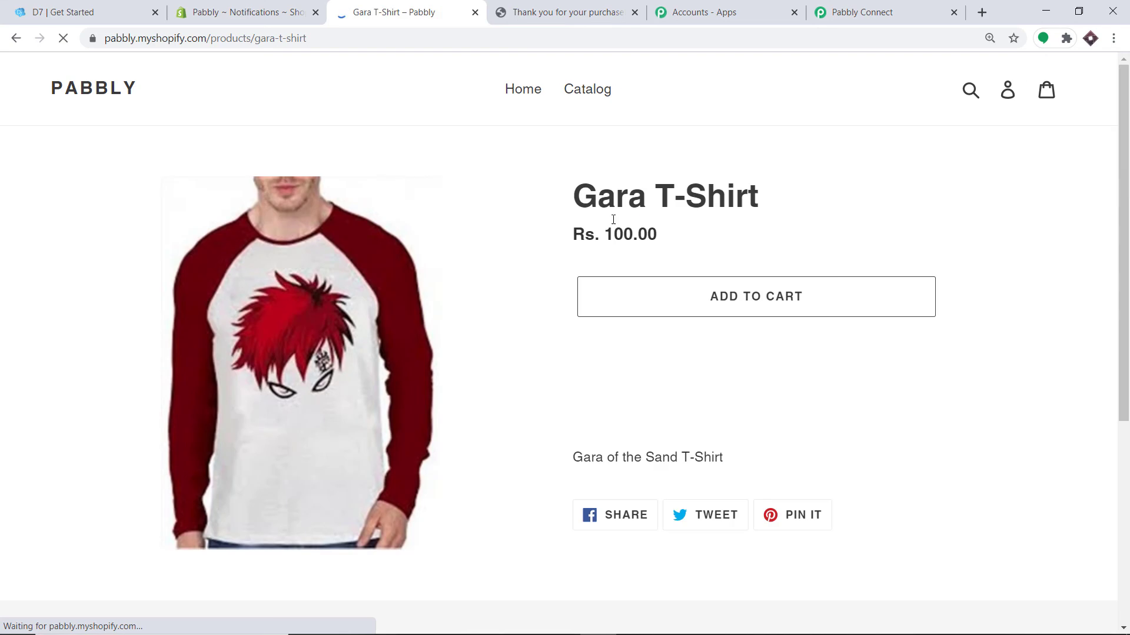
pyautogui.scroll(-3, 647, 236)
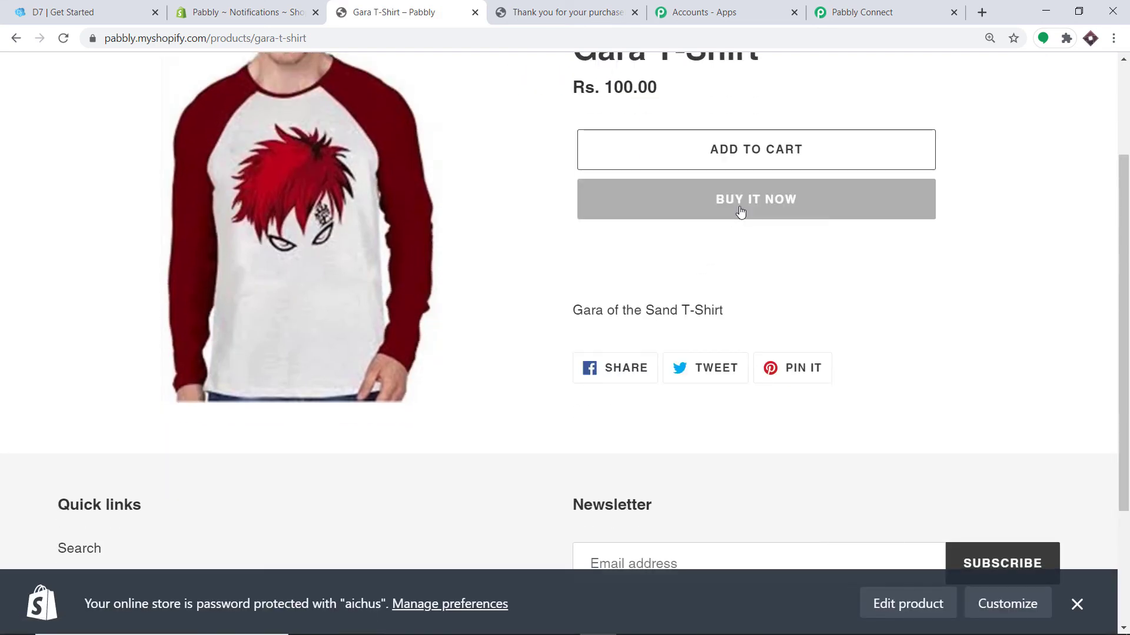
pyautogui.click(741, 212)
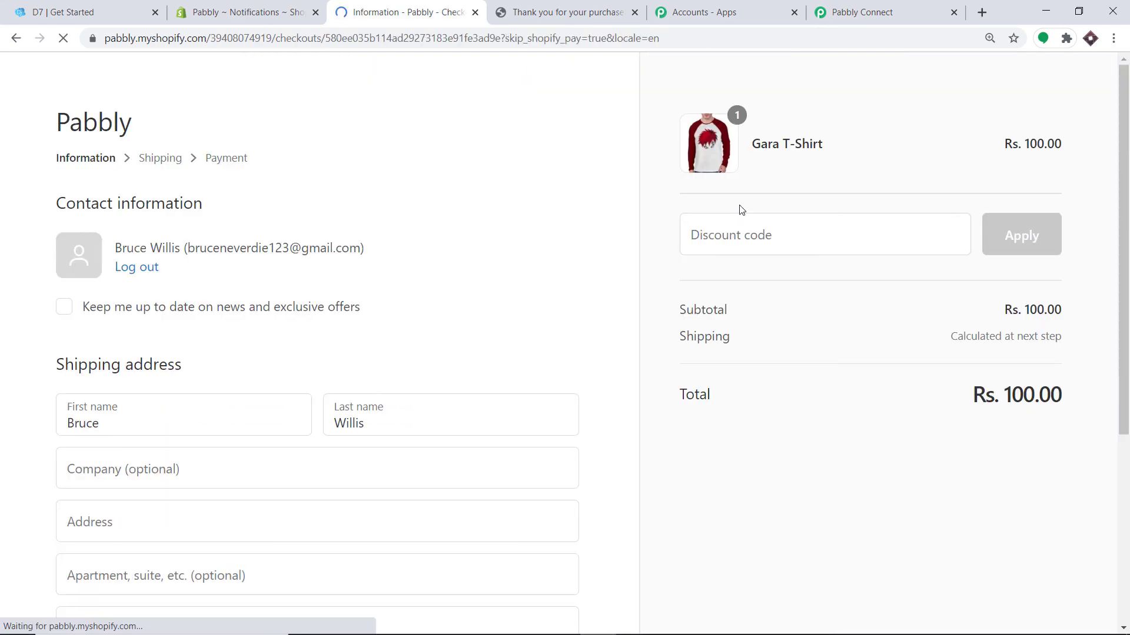
# Step: Paste the copied phone number into checkout and replace its leading zero with 91
pyautogui.scroll(-3, 656, 223)
pyautogui.scroll(-1, 647, 221)
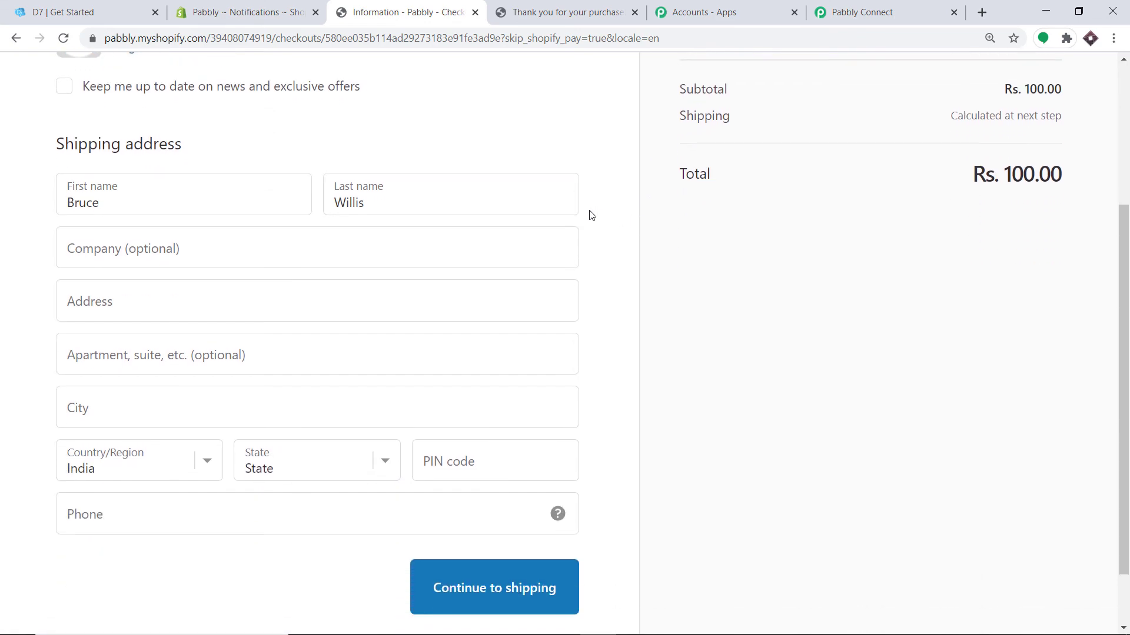
pyautogui.scroll(3, 359, 209)
pyautogui.scroll(-4, 356, 225)
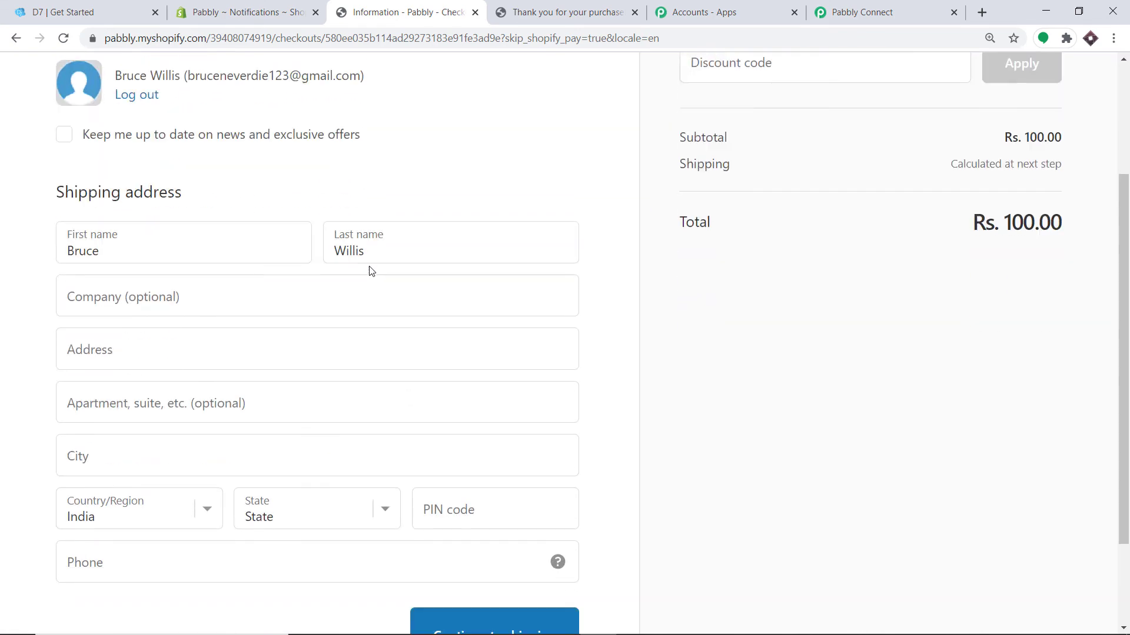
pyautogui.click(137, 447)
pyautogui.rightClick(137, 448)
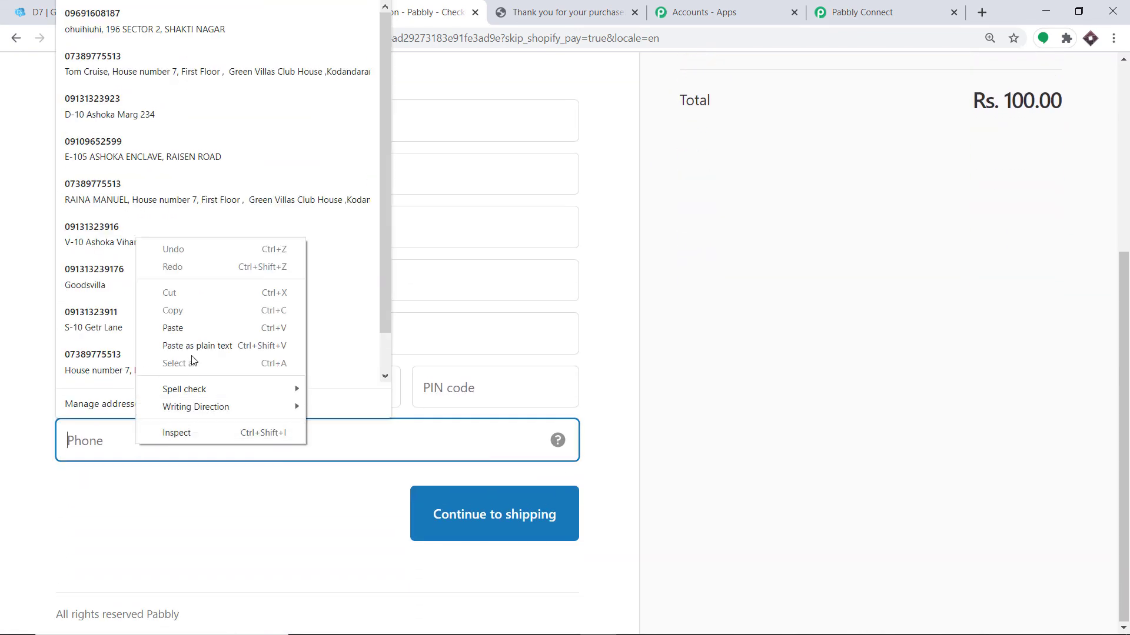
pyautogui.click(189, 331)
pyautogui.click(76, 438)
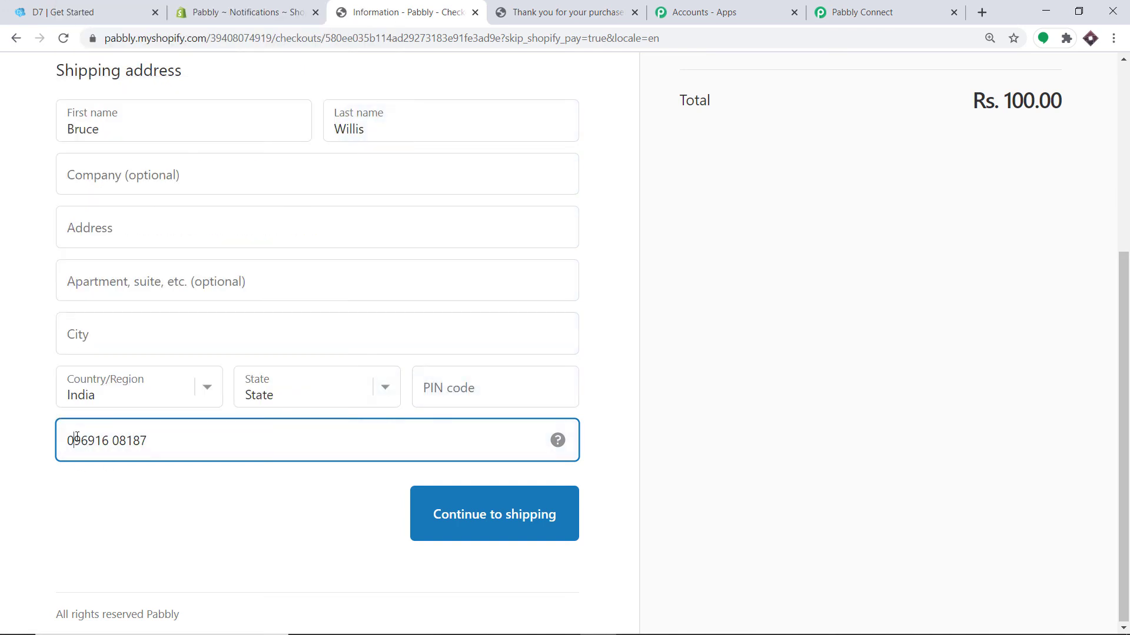
pyautogui.press('BackSpace')
pyautogui.write('91')
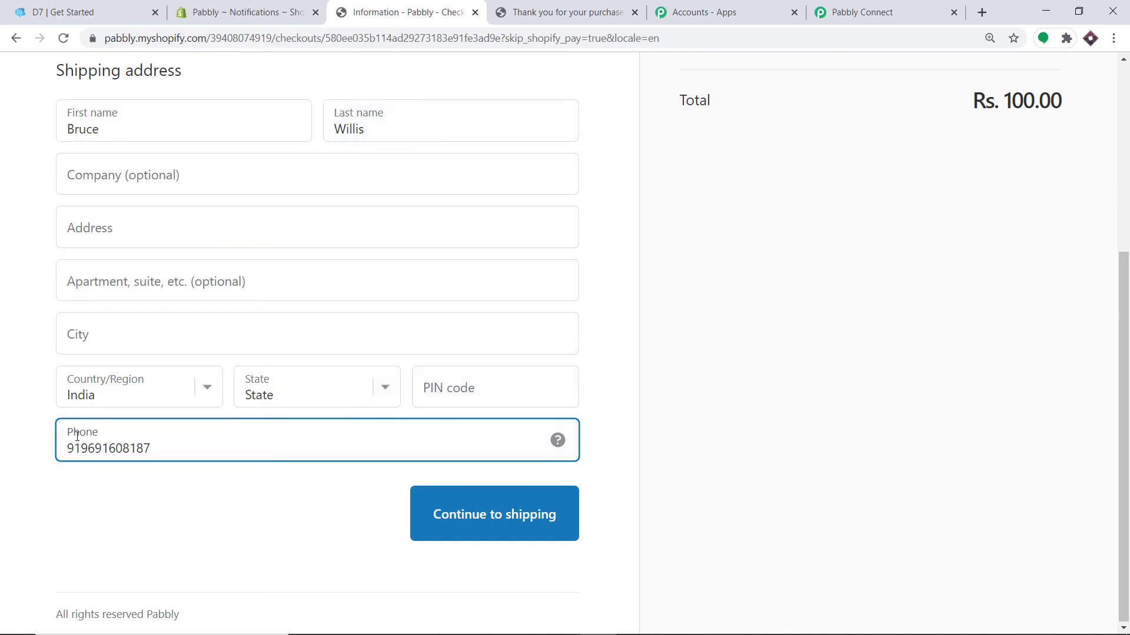
# Step: Enter company 'tesla', then the customer's street address and apartment details
pyautogui.click(166, 176)
pyautogui.write('t')
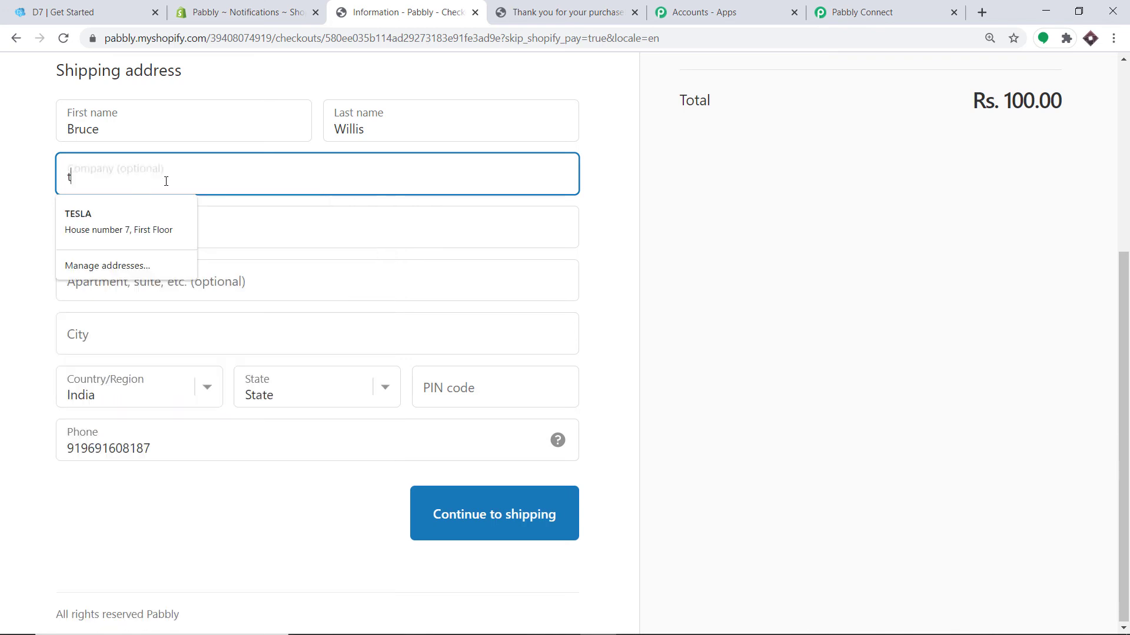
pyautogui.write('esla')
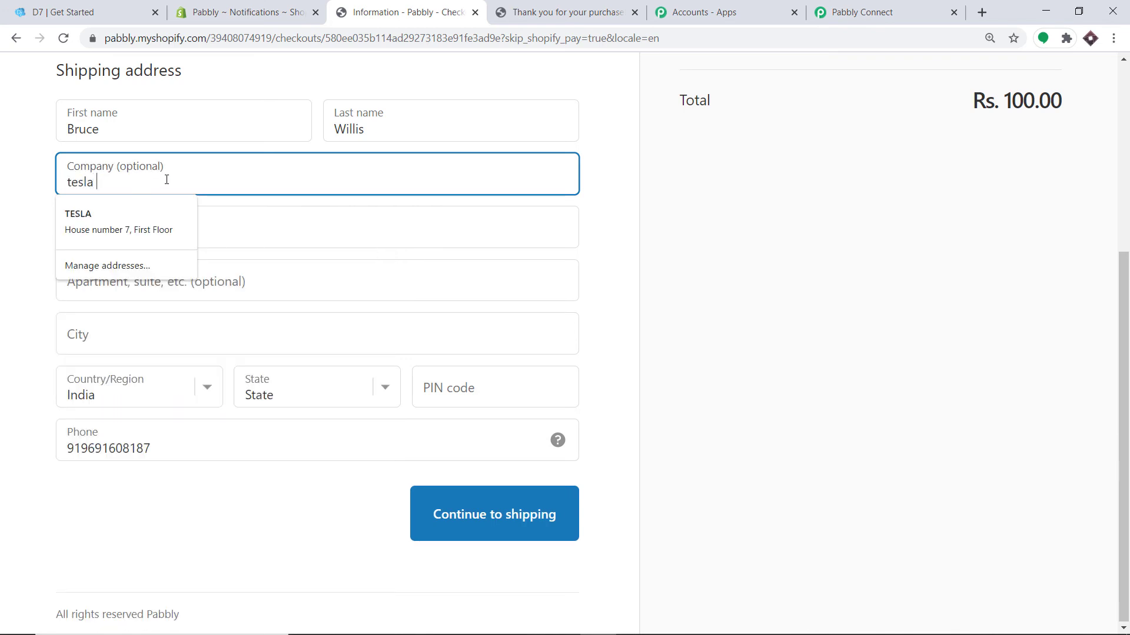
pyautogui.click(610, 171)
pyautogui.click(318, 231)
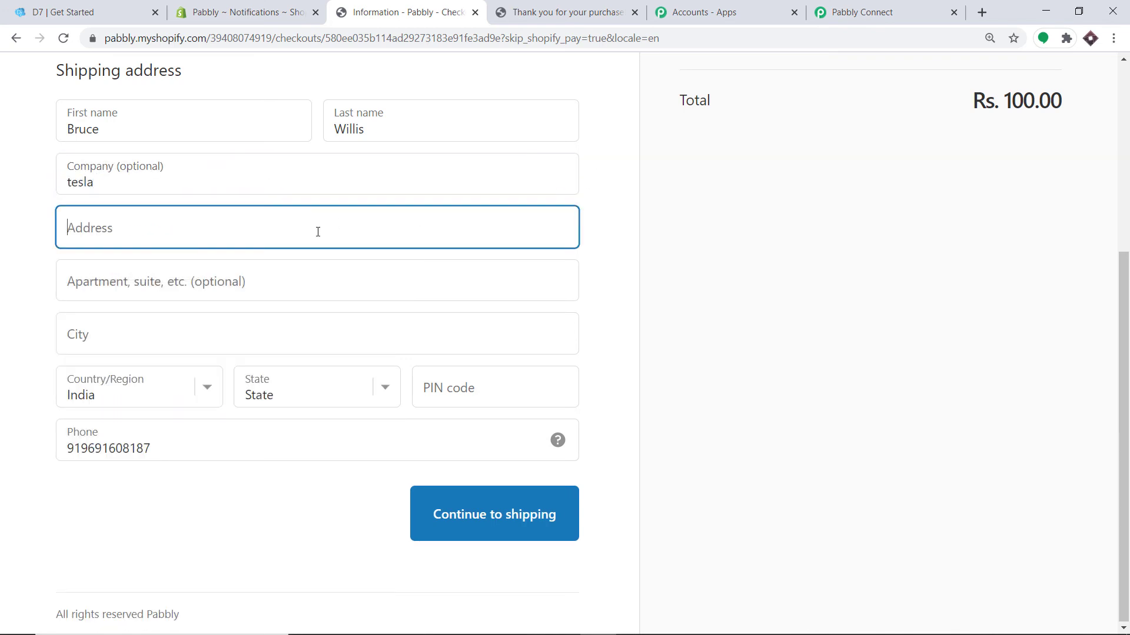
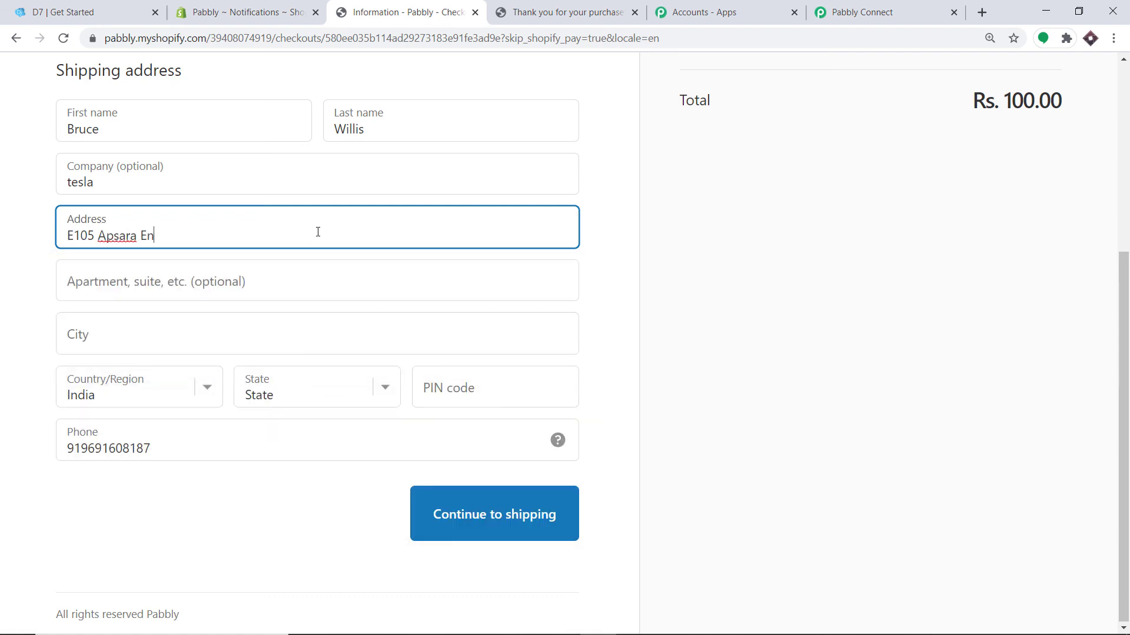
pyautogui.click(276, 272)
pyautogui.write('N')
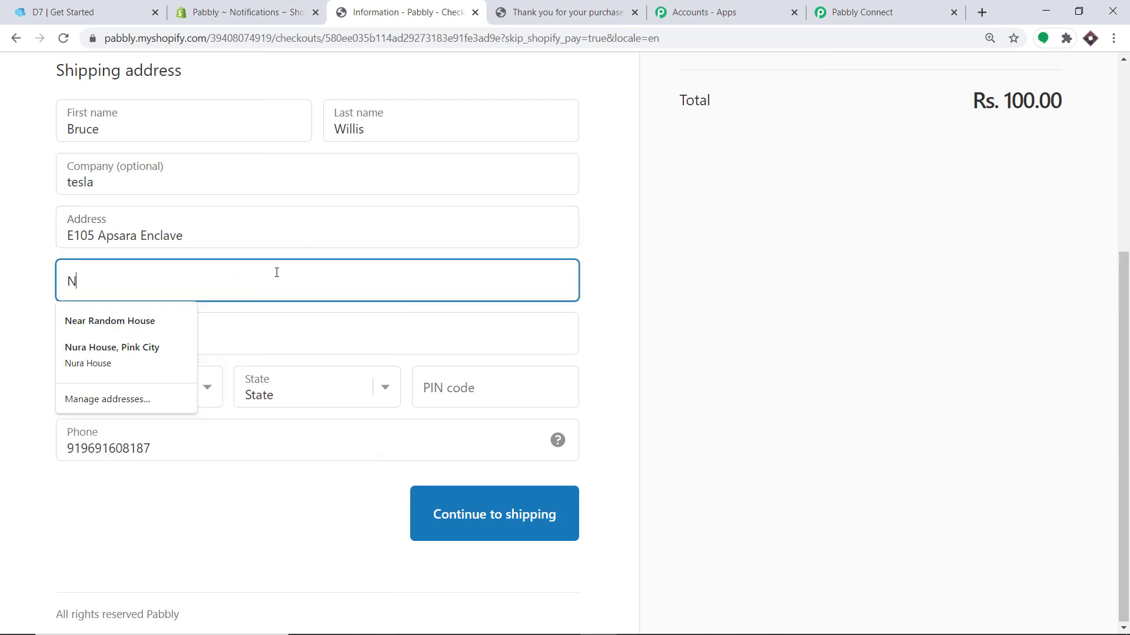
pyautogui.write('ear Some P')
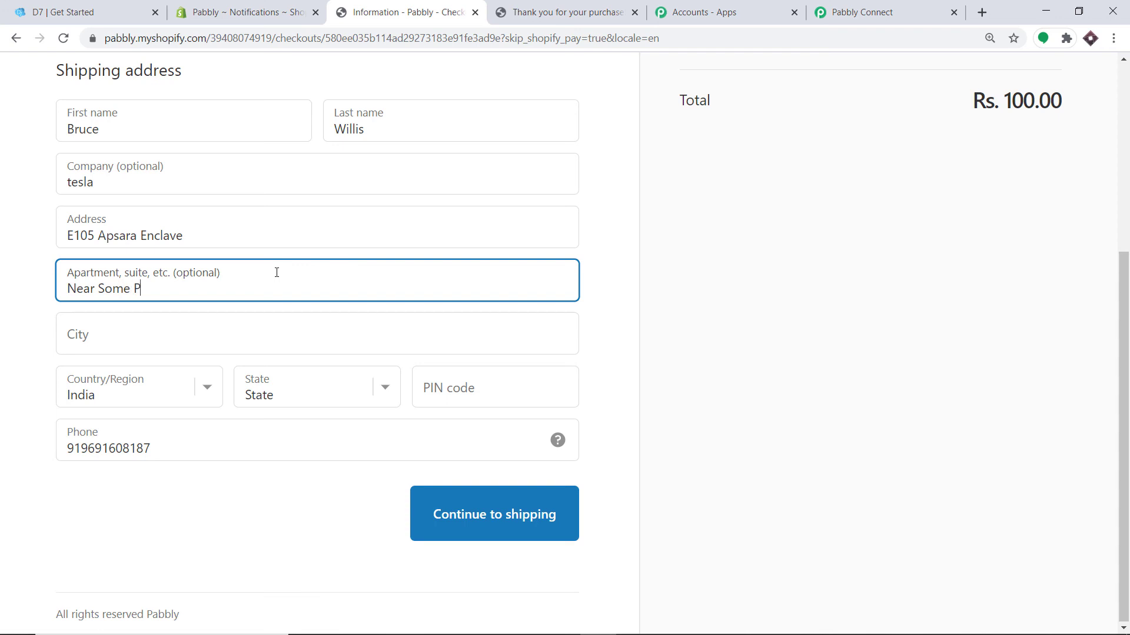
pyautogui.write('ark')
# Step: Fill in the customer's city and PIN code, then continue to shipping
pyautogui.click(137, 326)
pyautogui.write('Pune')
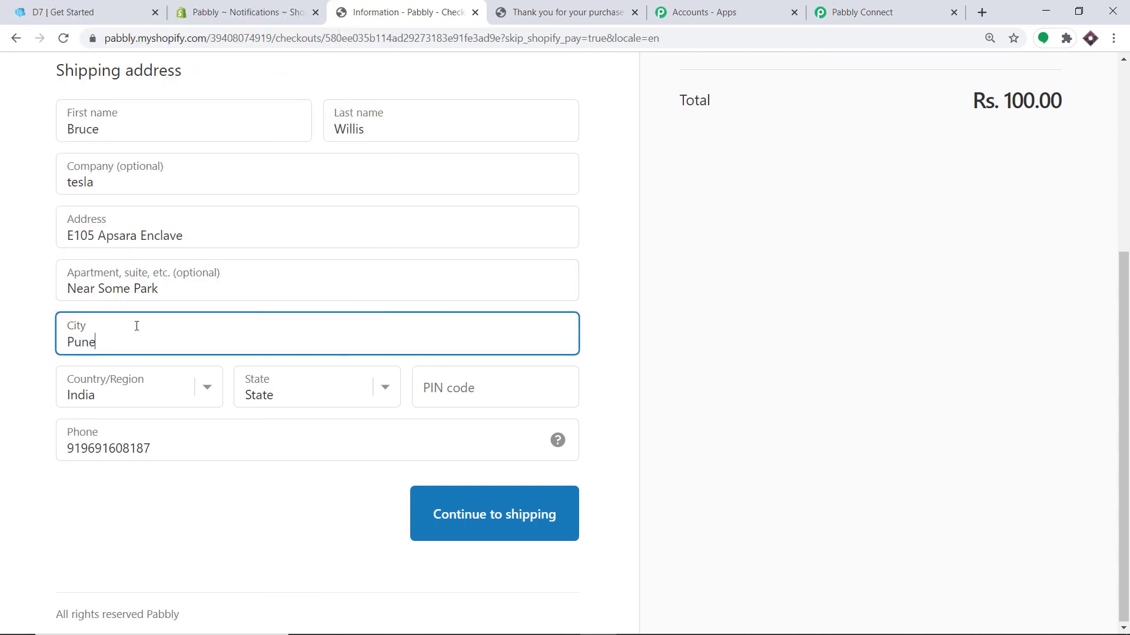
pyautogui.click(431, 377)
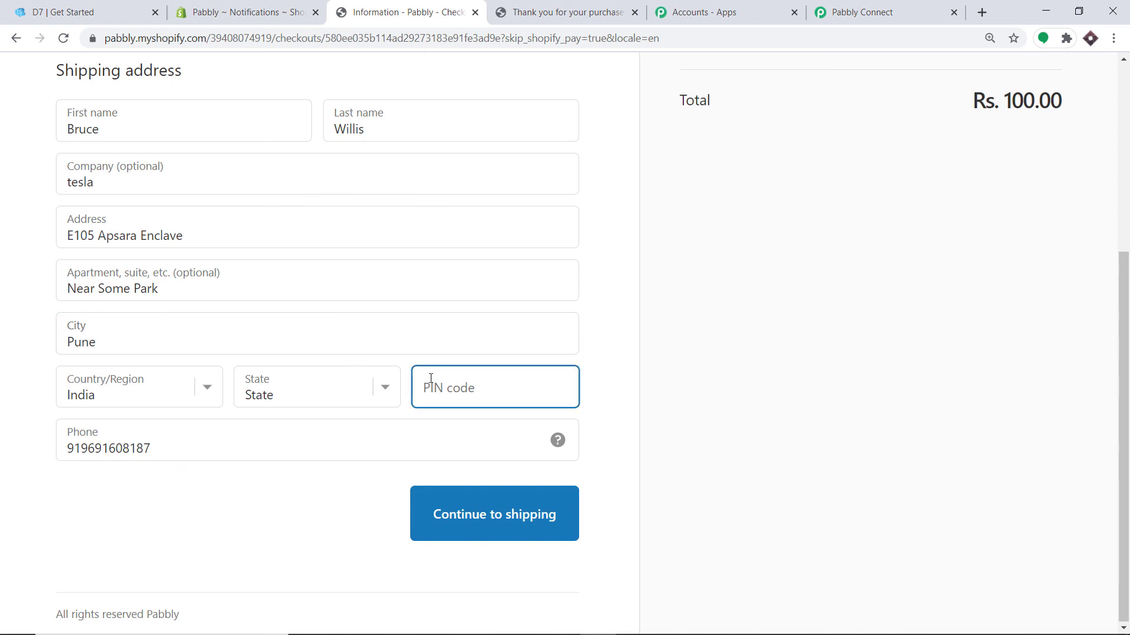
pyautogui.write('46202')
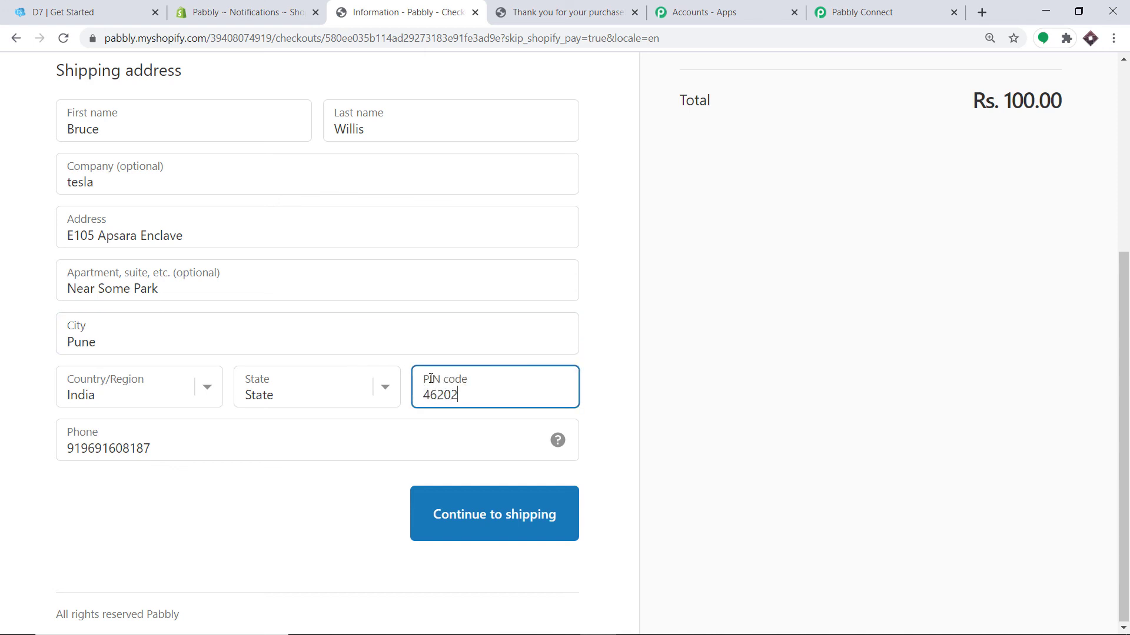
pyautogui.write('4')
pyautogui.scroll(1, 229, 115)
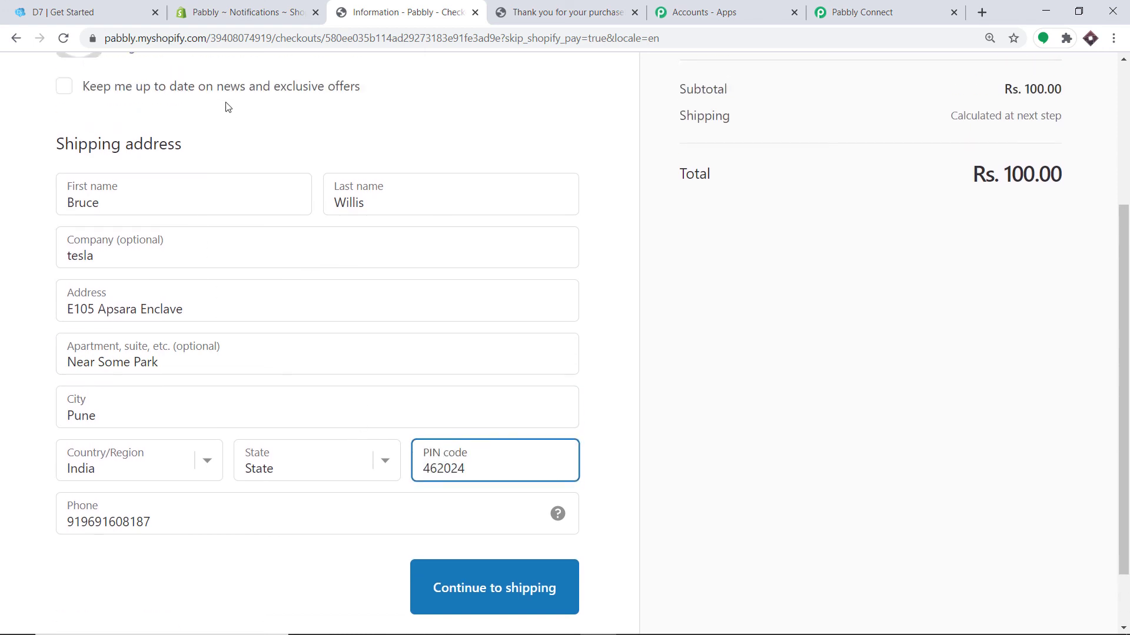
pyautogui.scroll(-1, 247, 235)
pyautogui.click(460, 532)
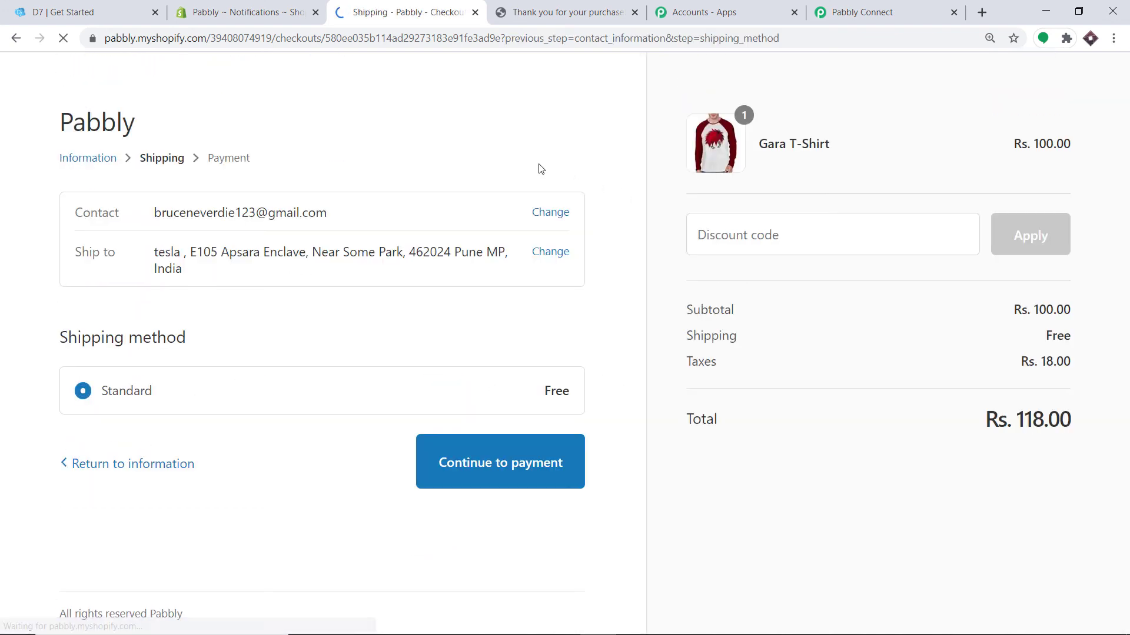
# Step: Accept free Standard shipping and enter the test card number and cardholder's name
pyautogui.click(521, 461)
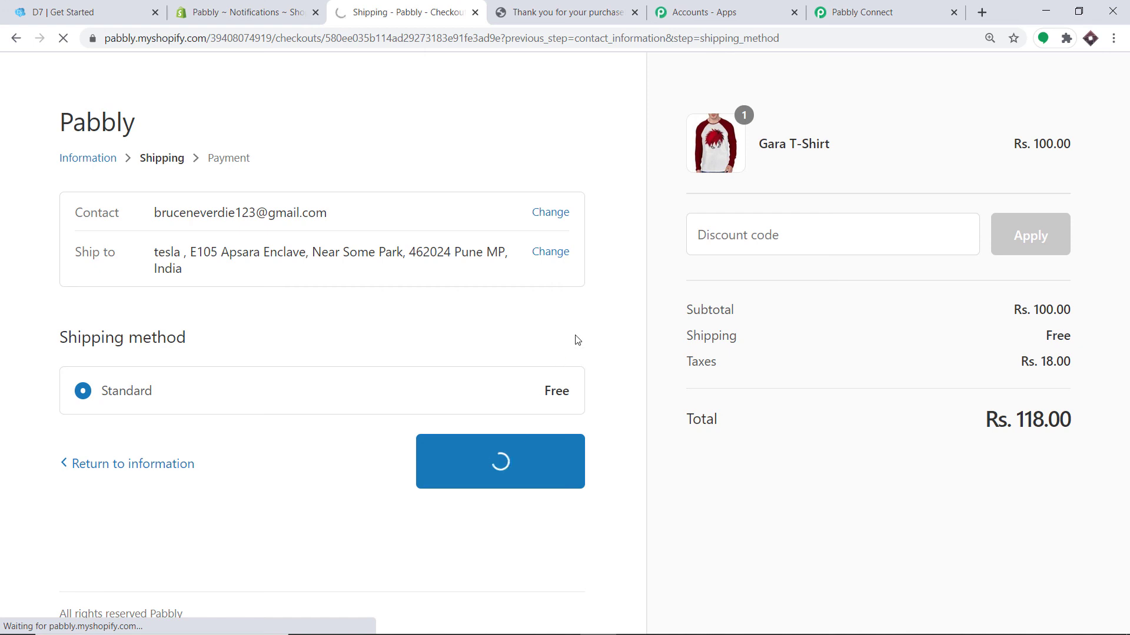
pyautogui.scroll(-2, 403, 242)
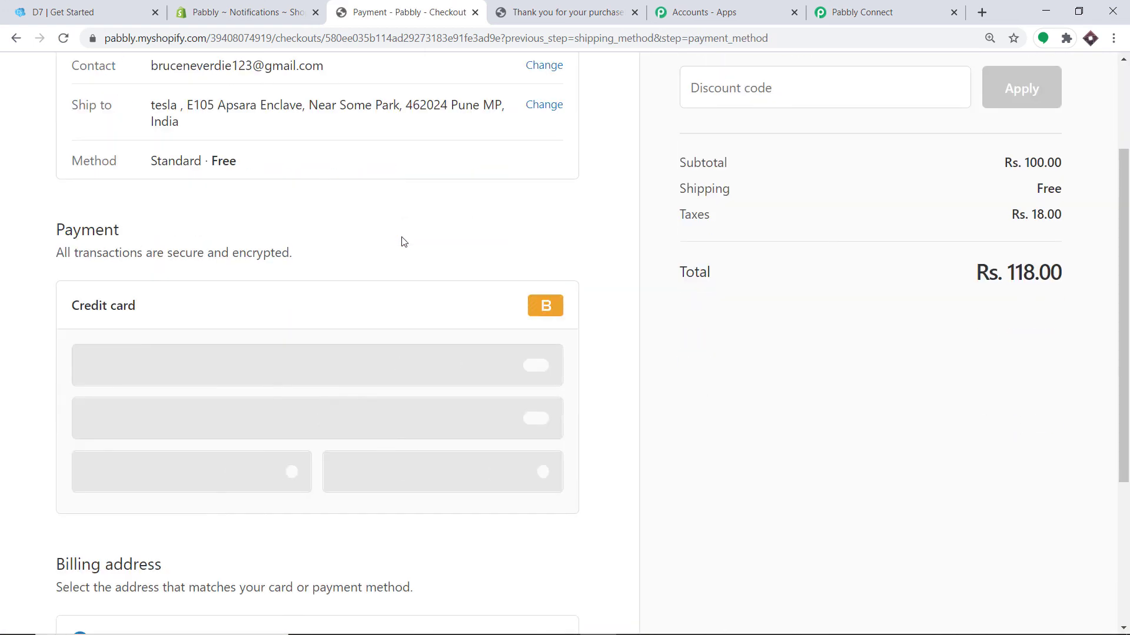
pyautogui.click(157, 371)
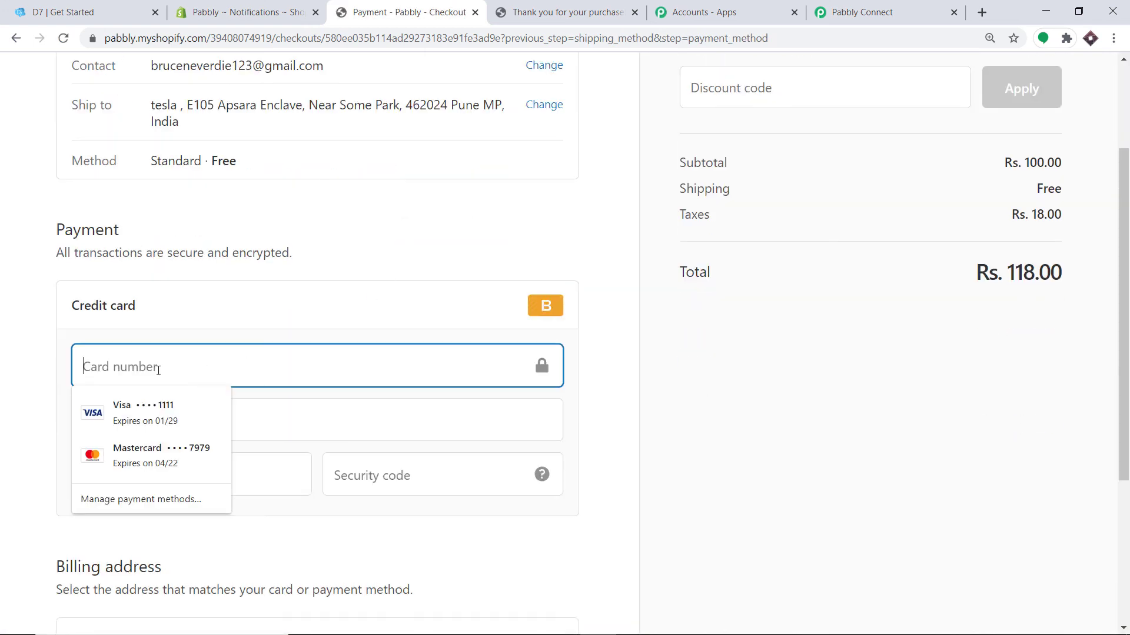
pyautogui.write('1')
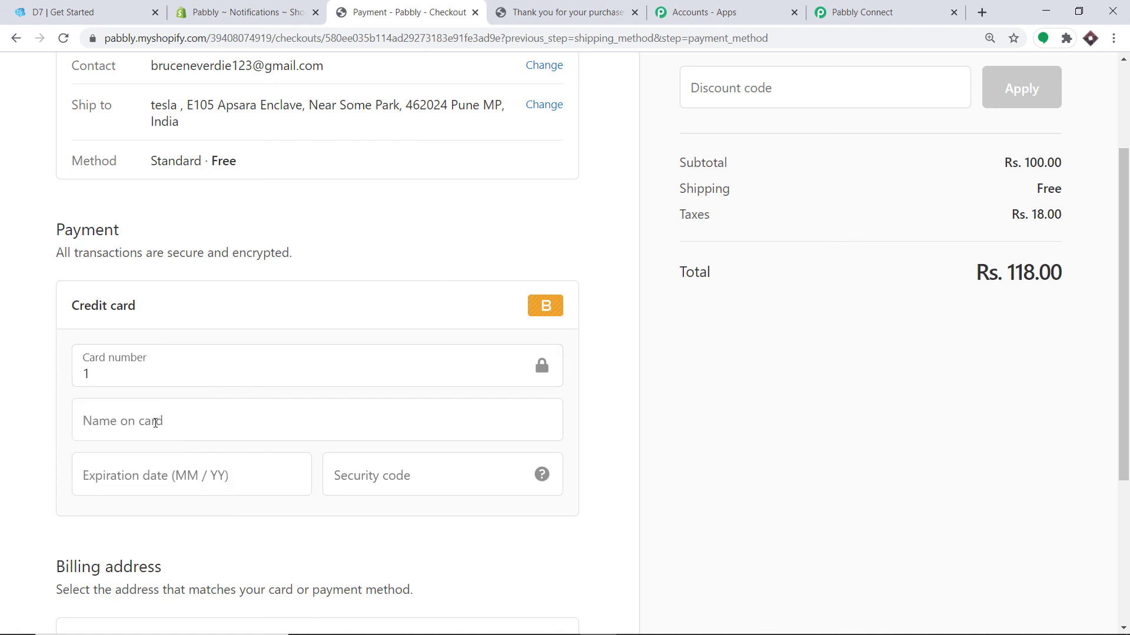
pyautogui.click(155, 422)
pyautogui.write('Bruc')
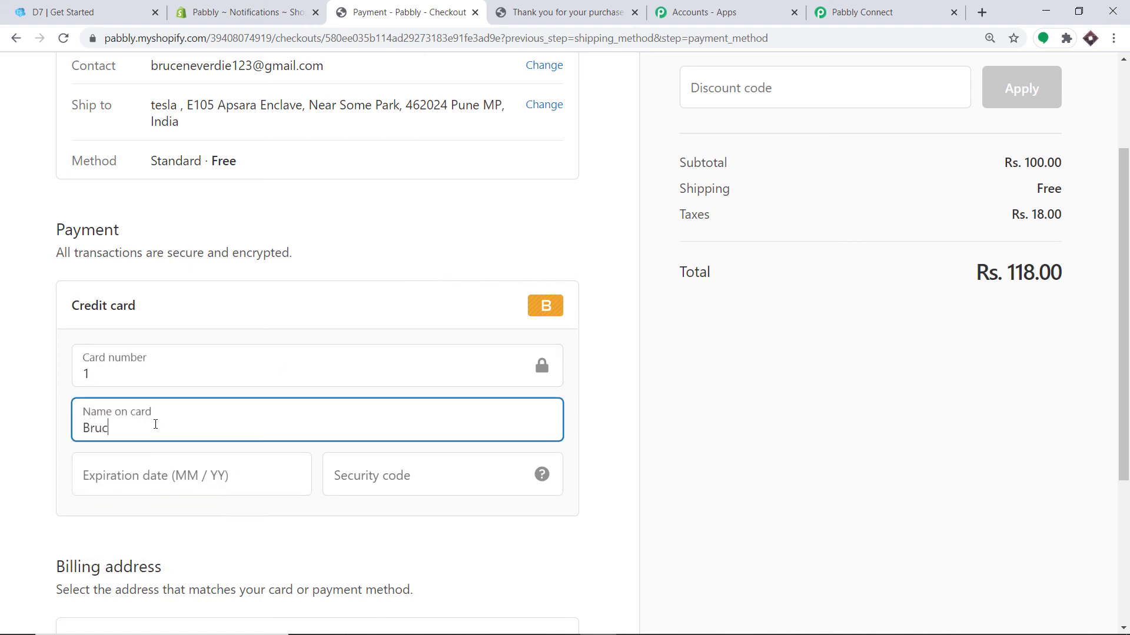
pyautogui.write('e Wilis')
# Step: Enter the card's expiry date and security code, then pay for the order
pyautogui.click(157, 473)
pyautogui.write('1')
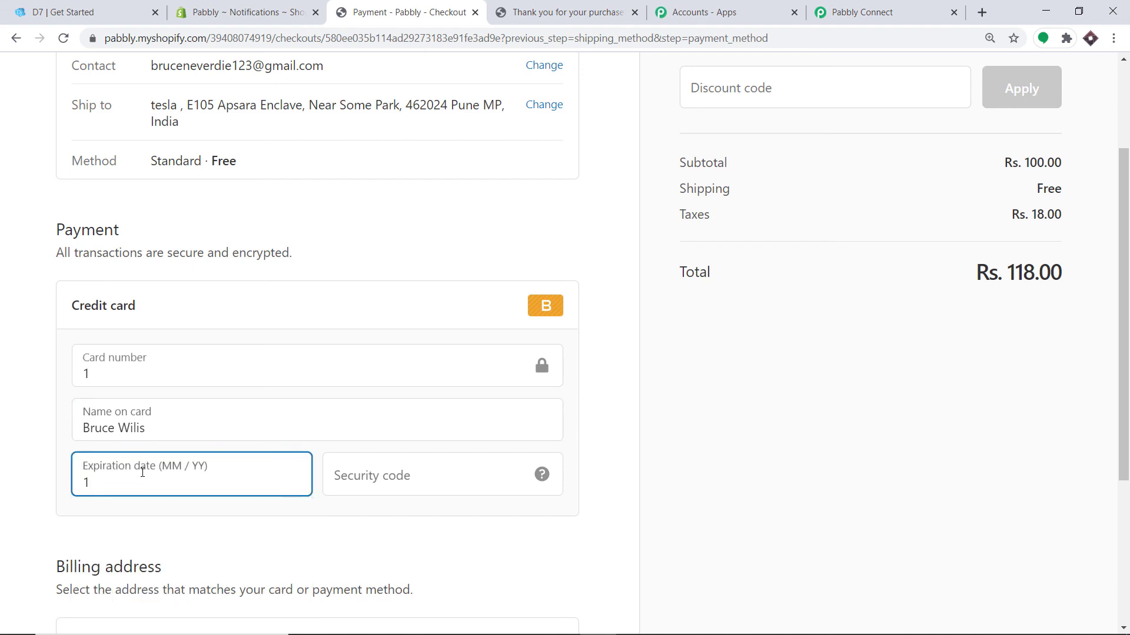
pyautogui.write('0 / 45')
pyautogui.click(421, 472)
pyautogui.write('234')
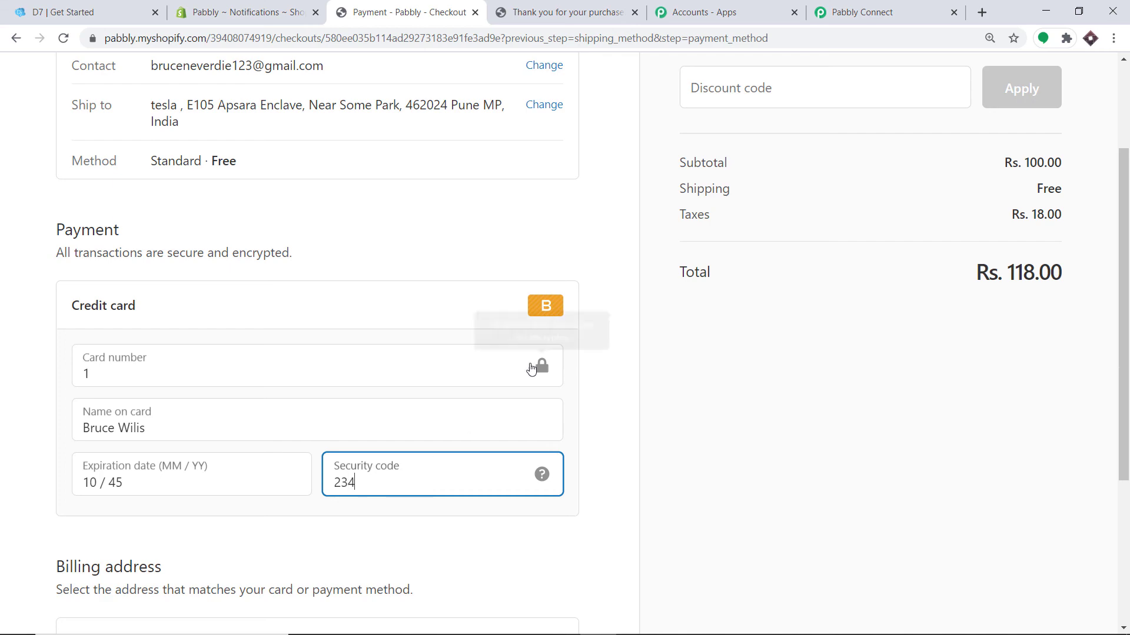
pyautogui.scroll(-4, 521, 511)
pyautogui.click(523, 512)
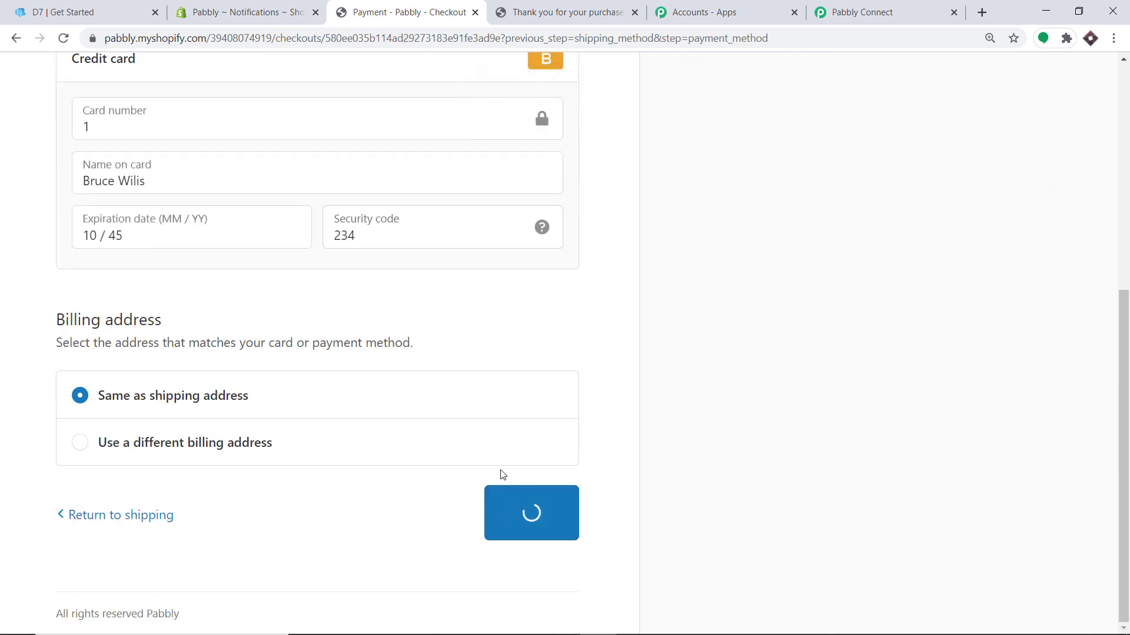